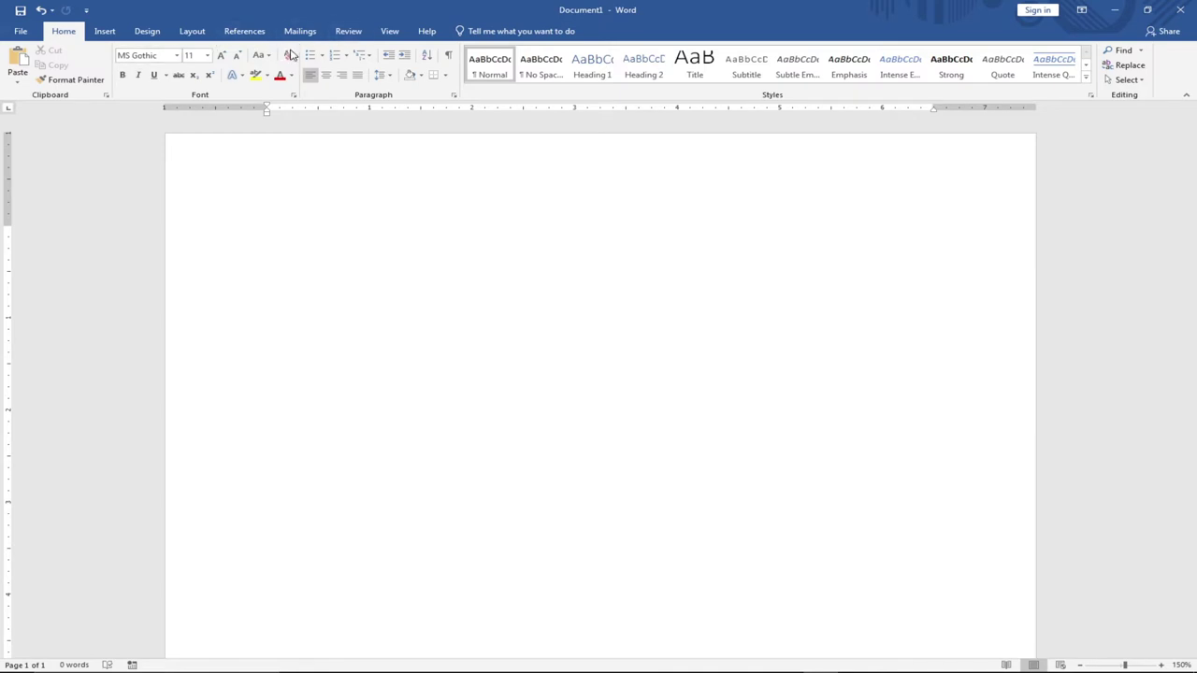
Step: Enable the Developer tab through Customize the Ribbon and bring up its control commands
right_click(432, 95)
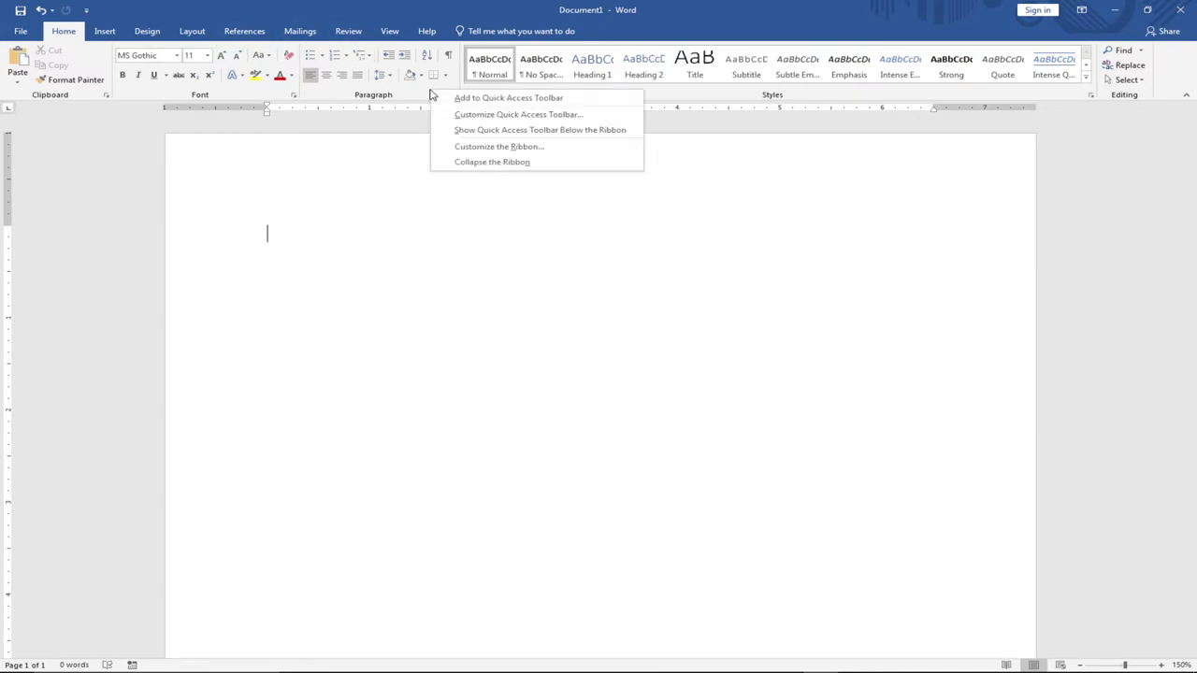
click(496, 148)
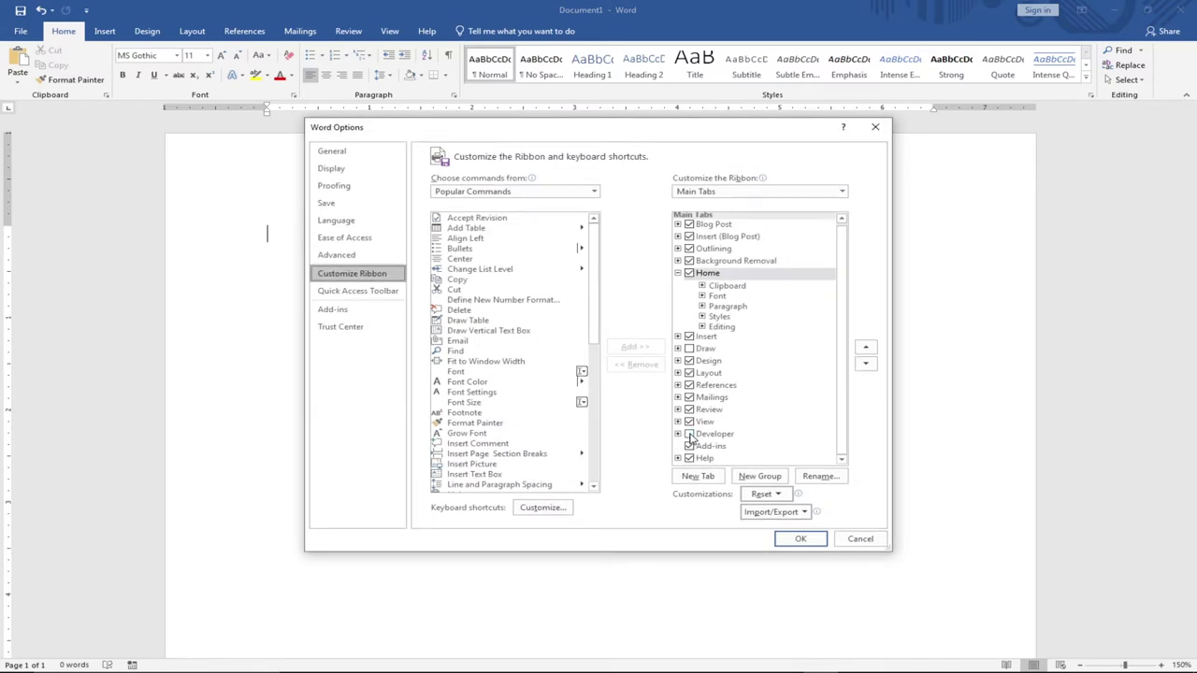
click(689, 434)
click(800, 539)
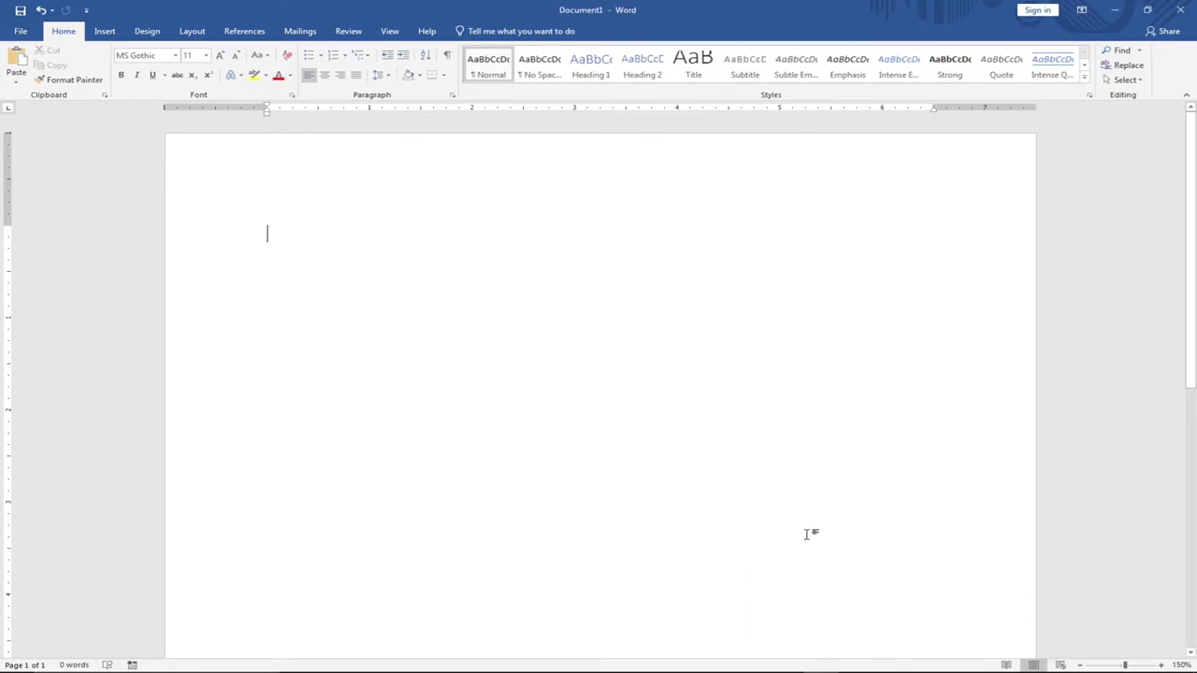
click(436, 31)
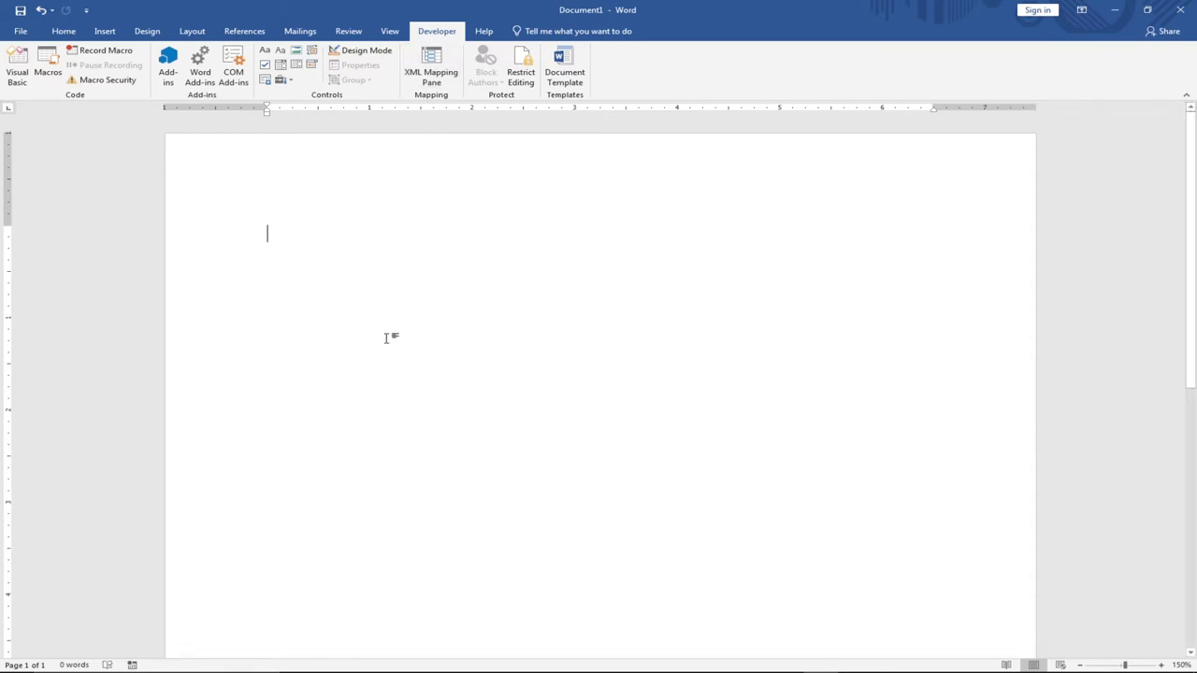
Step: Insert the Website Design banner picture from USB Drive (F:) into the document
click(105, 31)
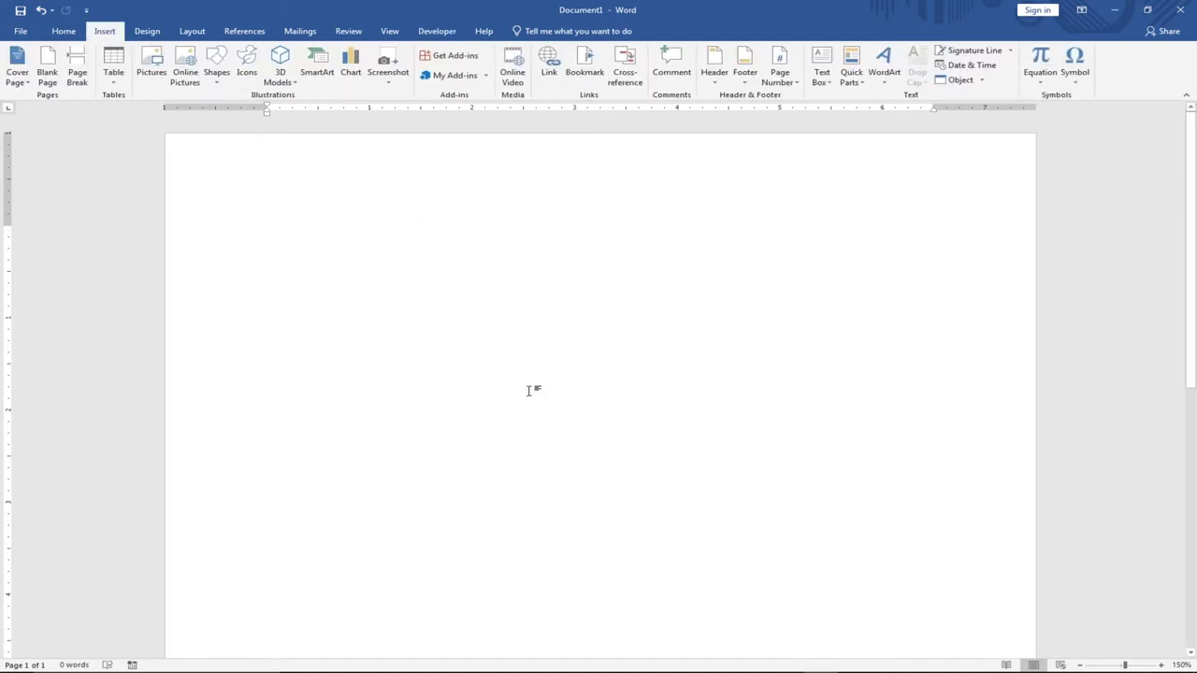
click(152, 81)
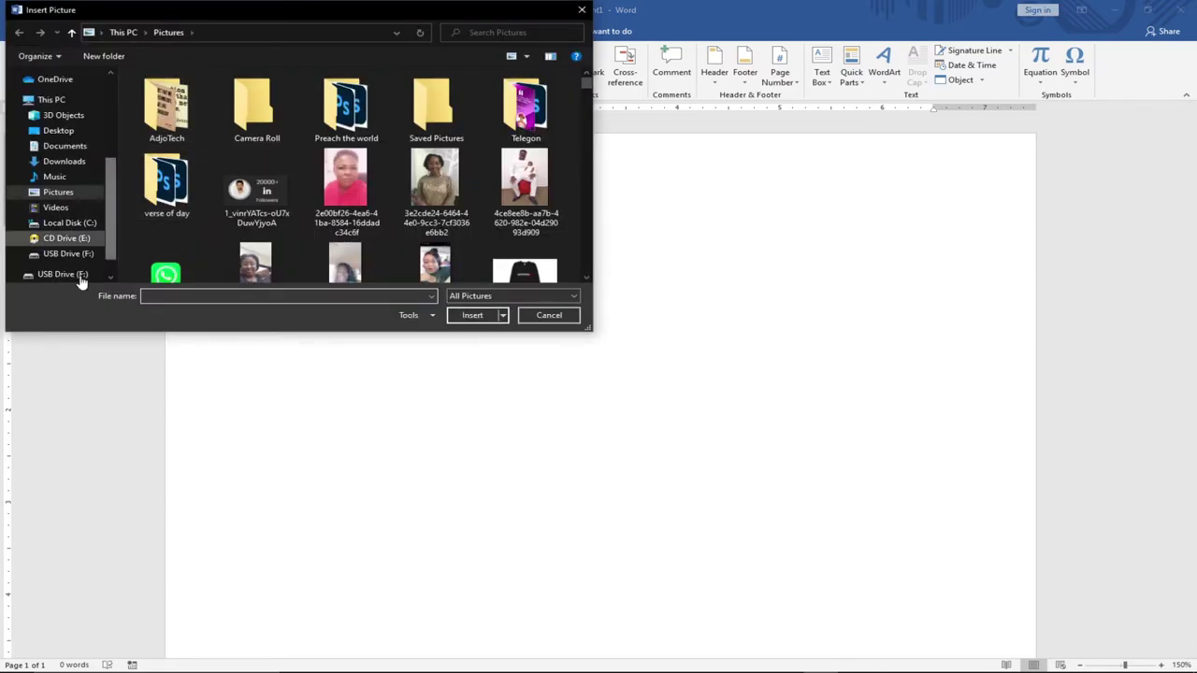
click(76, 254)
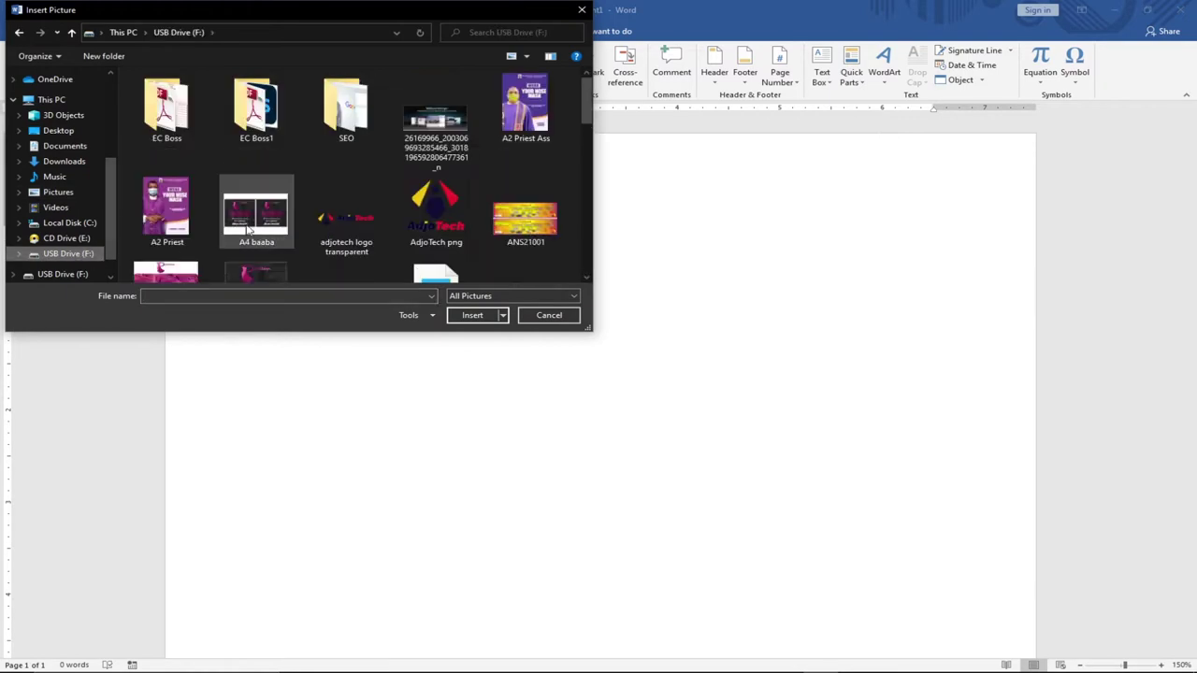
double_click(440, 134)
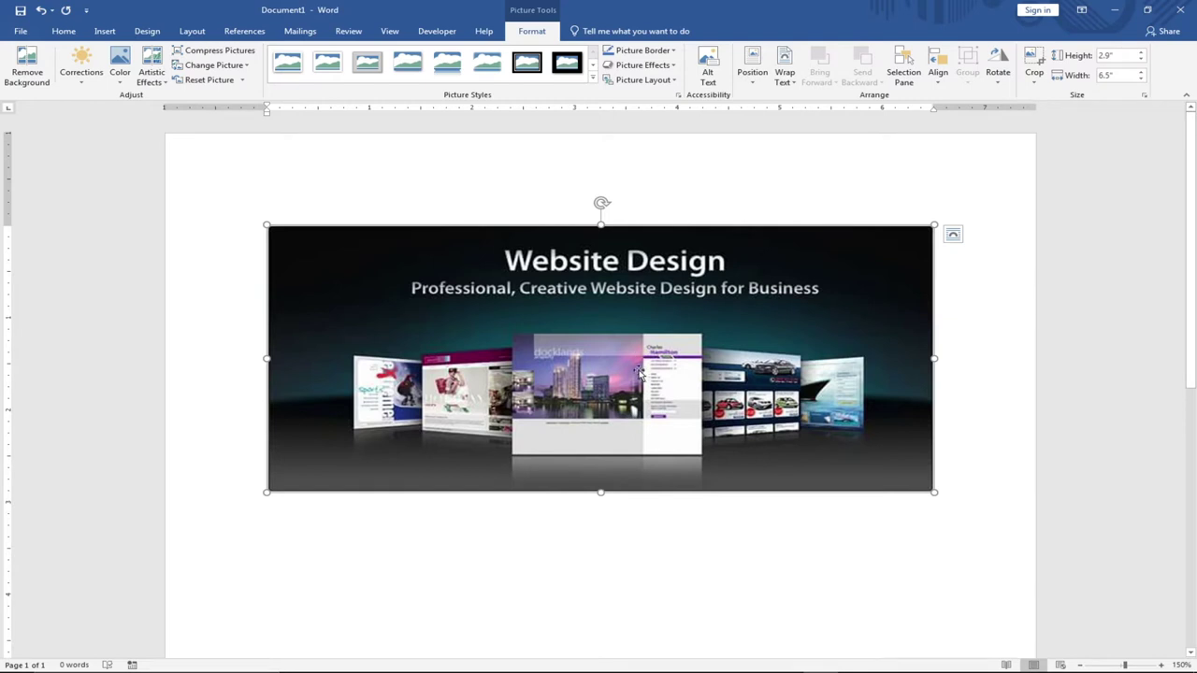
Step: Set the banner's wrapping to In Front of Text and move it up toward the page top
drag(618, 396, 619, 397)
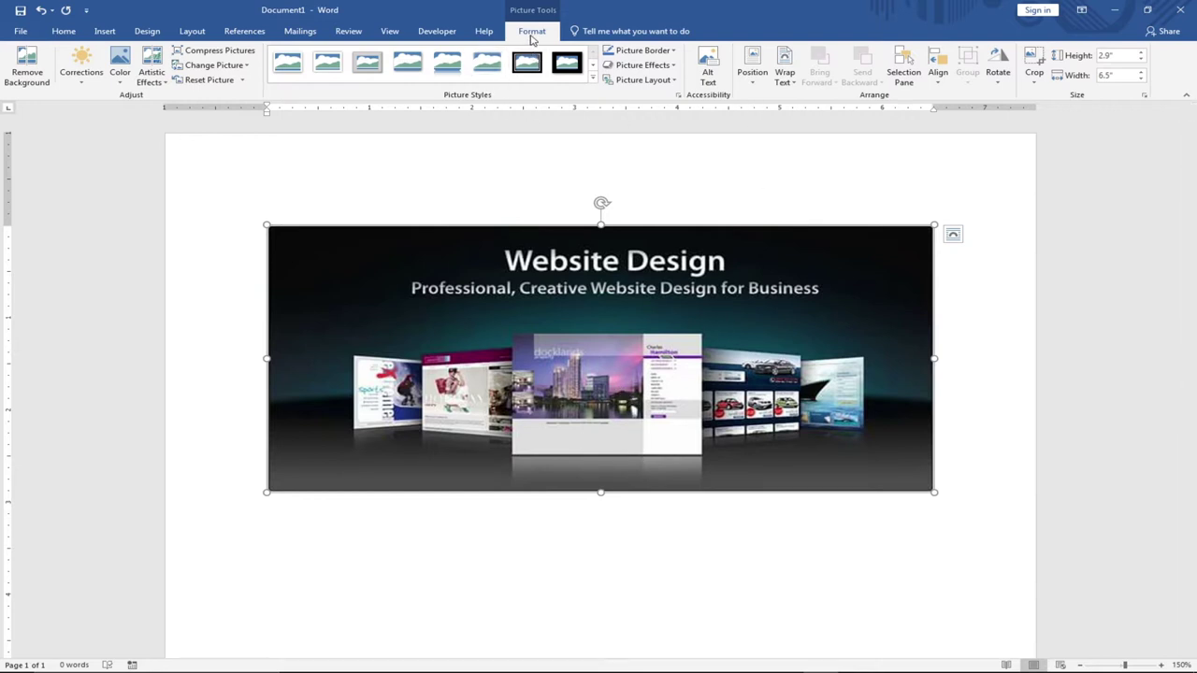
click(786, 77)
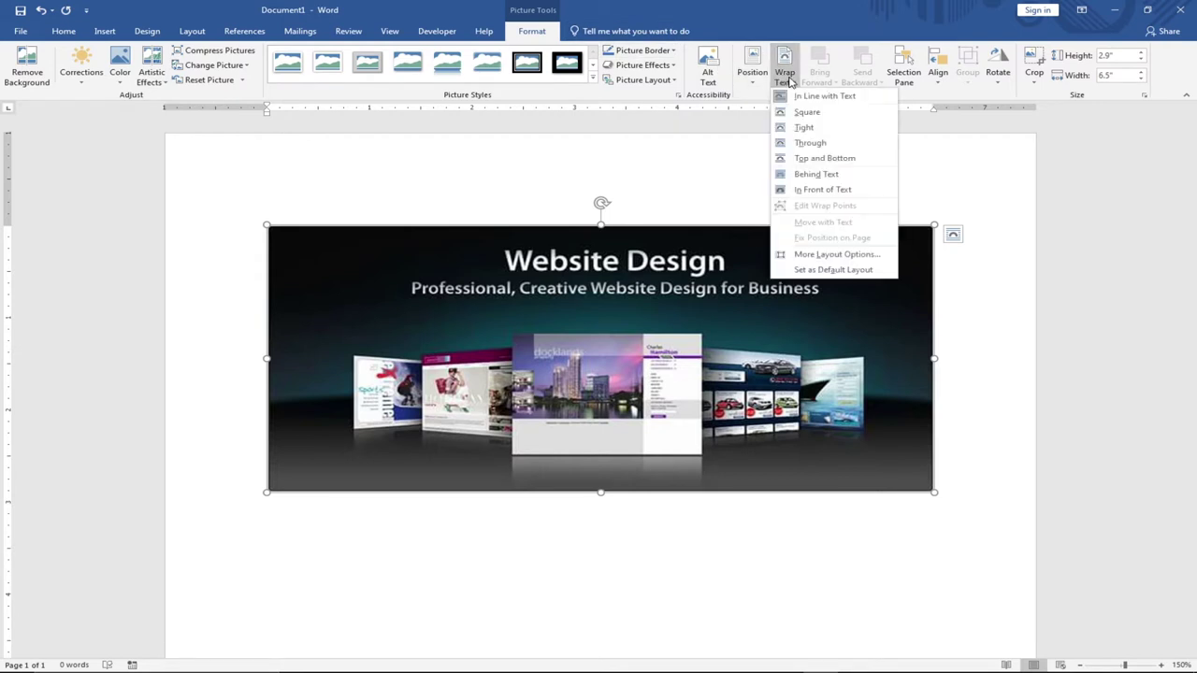
click(814, 194)
drag(651, 365, 614, 288)
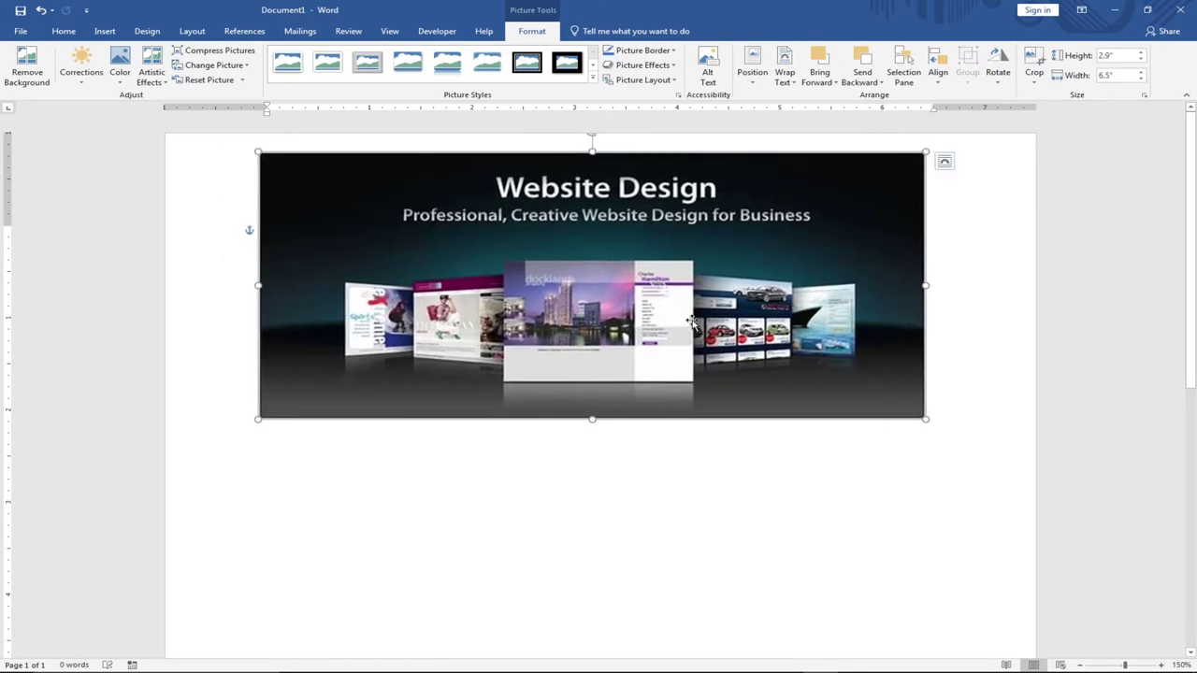
Step: Switch the page margins to the Narrow 0.5" preset
click(192, 31)
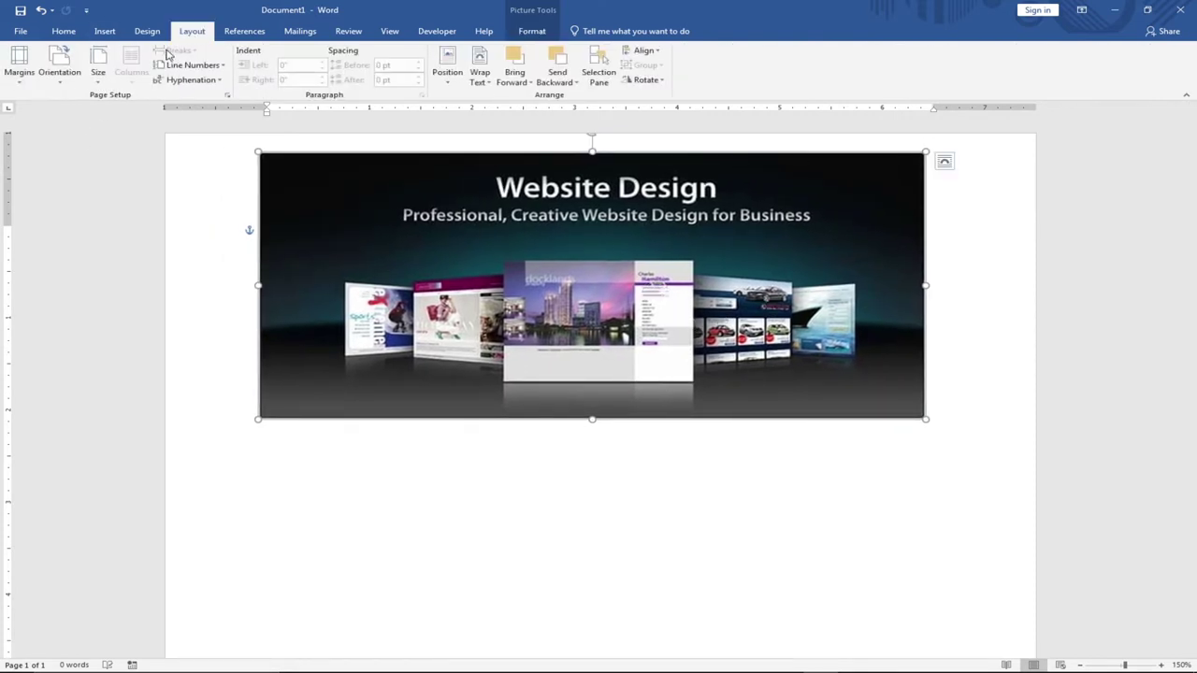
click(24, 84)
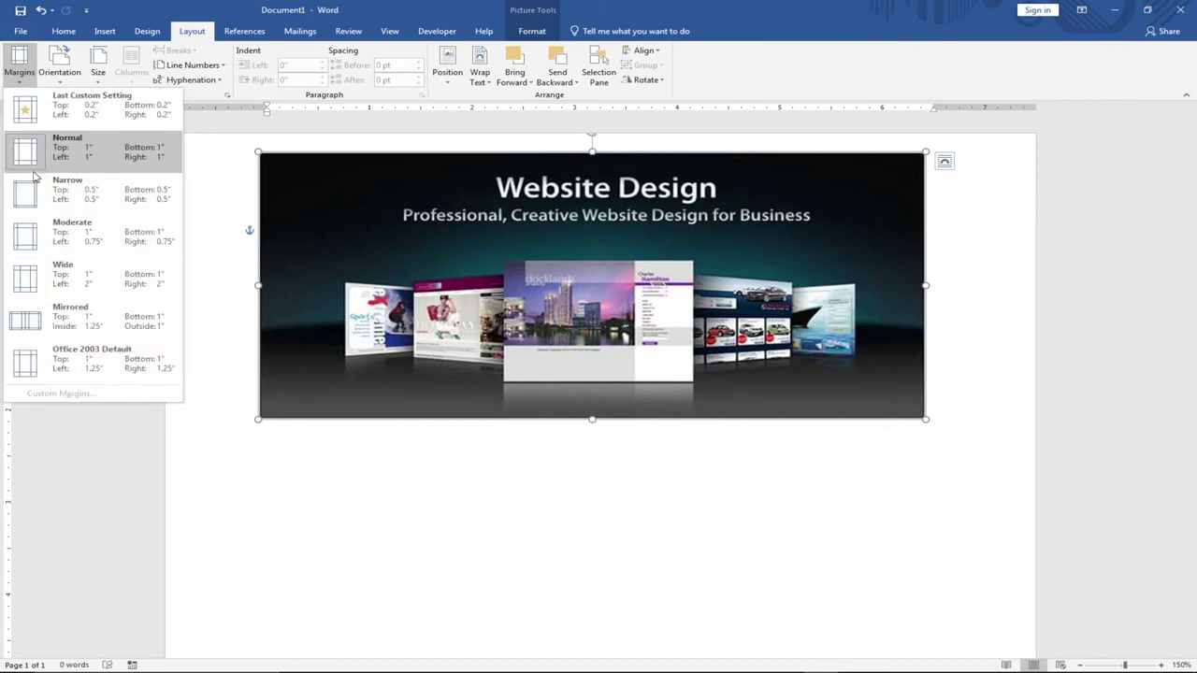
click(51, 194)
Step: Position the banner at the page top and stretch it across the full text width
drag(640, 239, 627, 290)
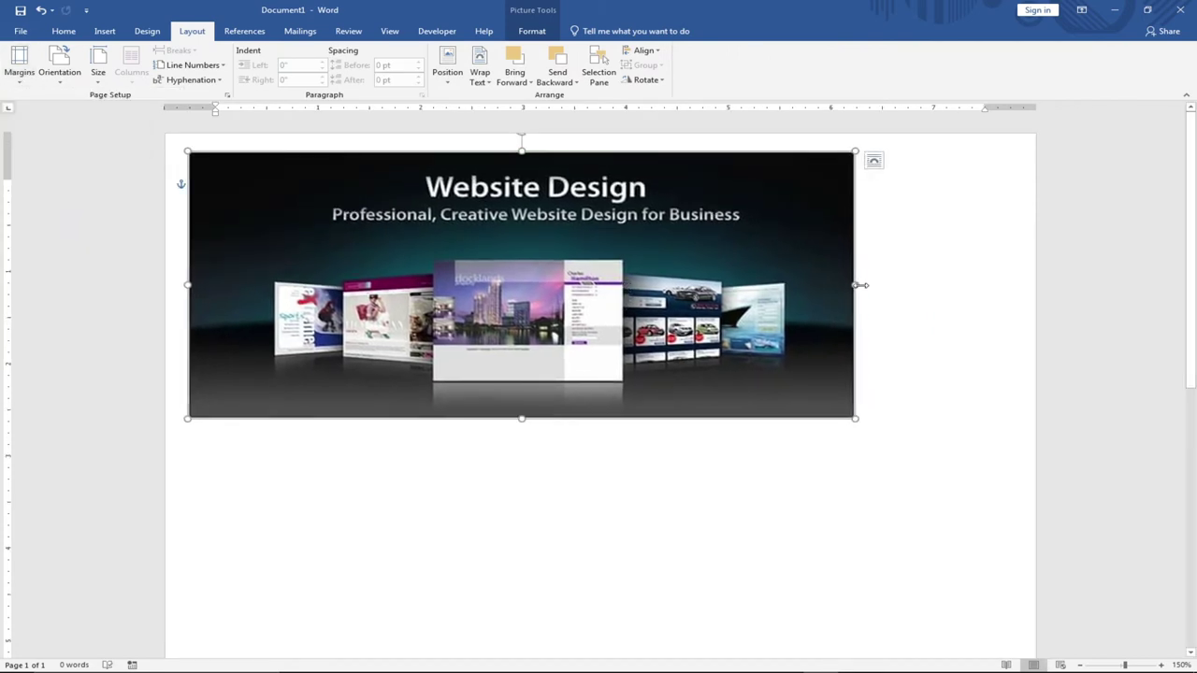
drag(856, 285, 1013, 276)
click(497, 480)
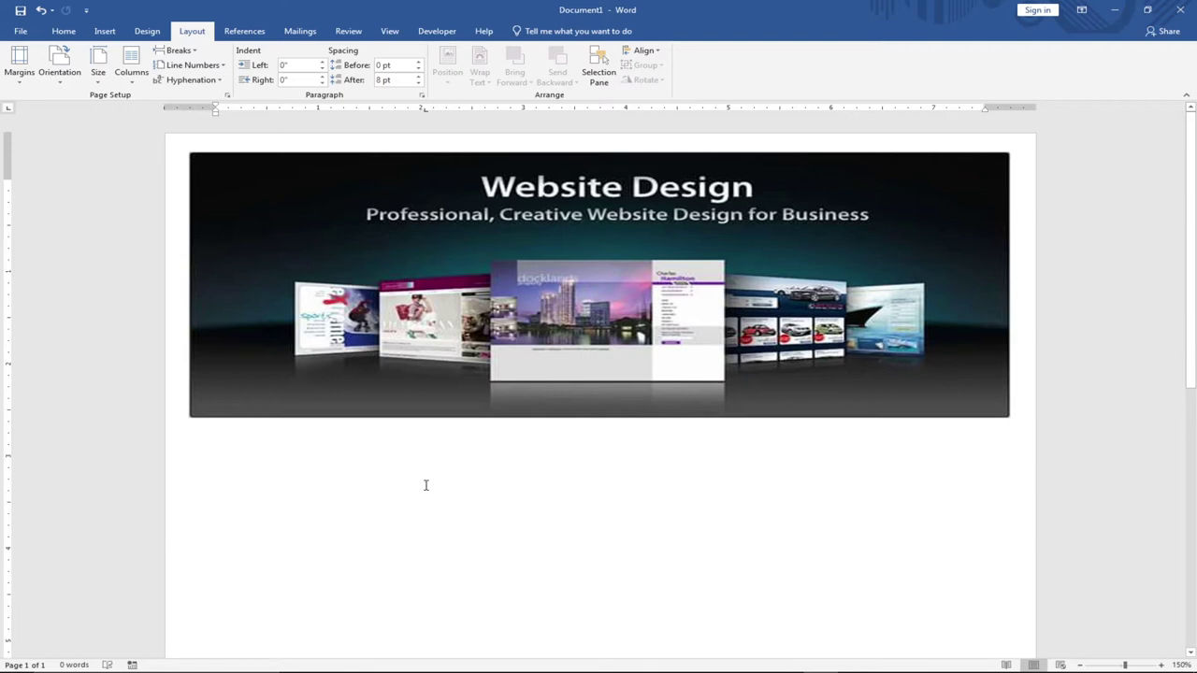
Step: Type ADJOTECH HUB below the banner, fixing typos, and centre the line with Ctrl+E
key(ctrl+z)
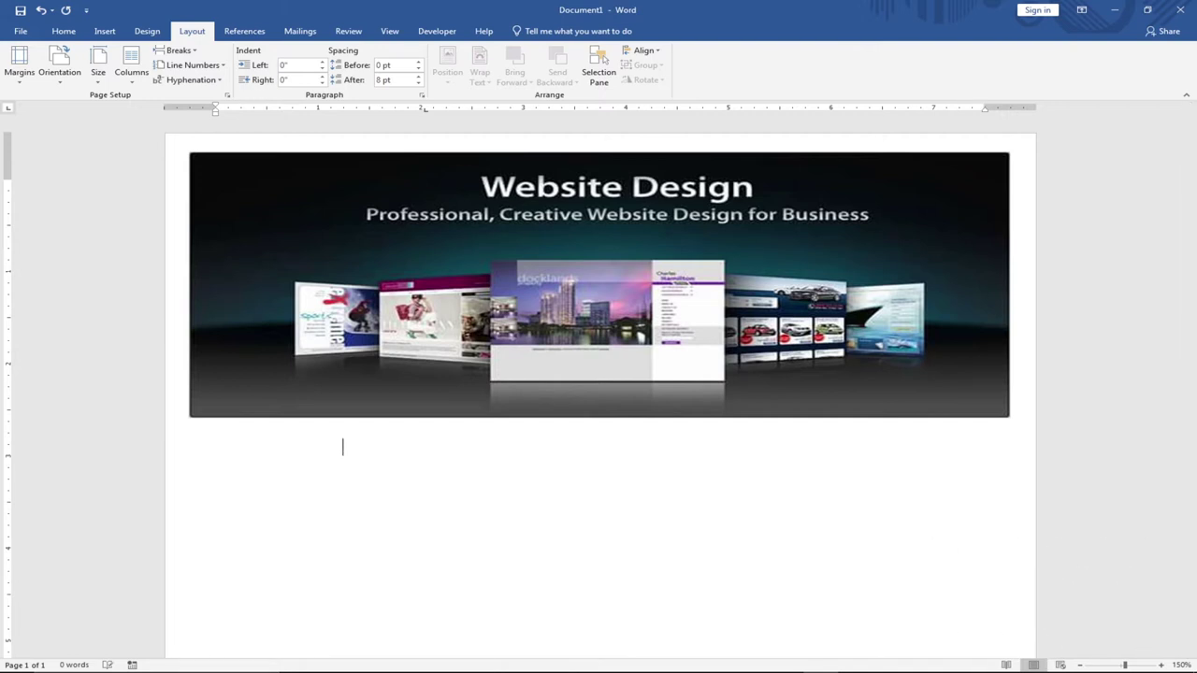
text(SFKP)
key(BackSpace)
key(BackSpace)
key(BackSpace)
key(BackSpace)
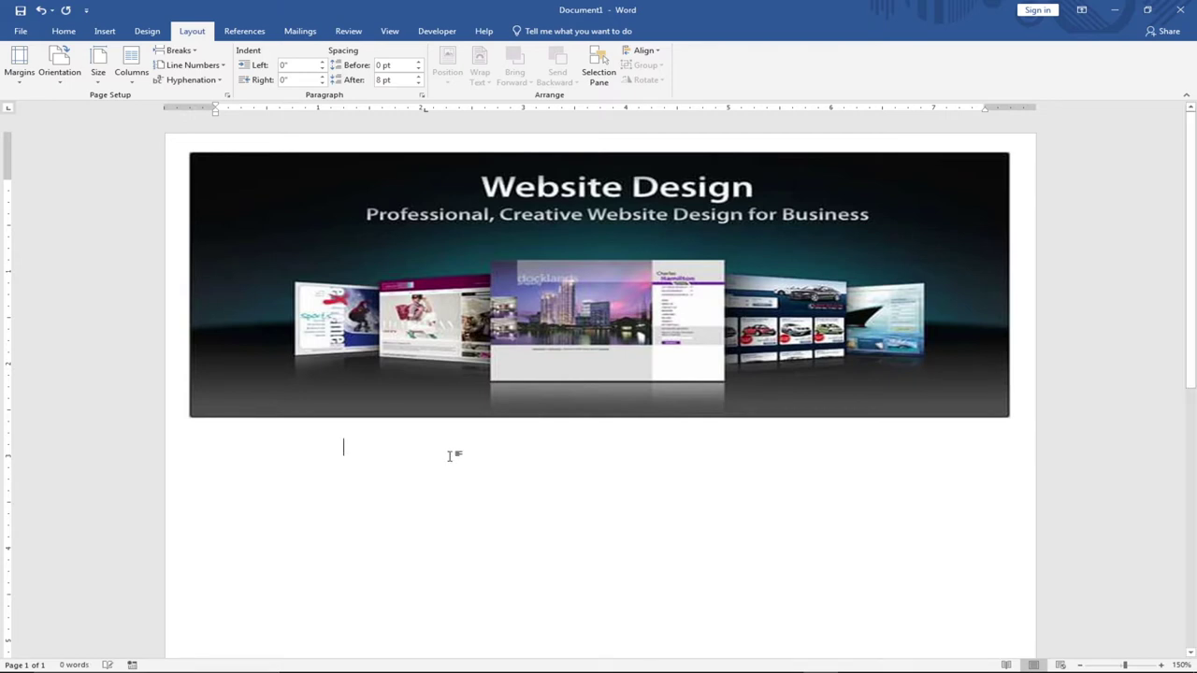
text(ADJOKTE)
key(BackSpace)
key(BackSpace)
key(BackSpace)
key(BackSpace)
text(TECH HU)
drag(449, 450, 354, 460)
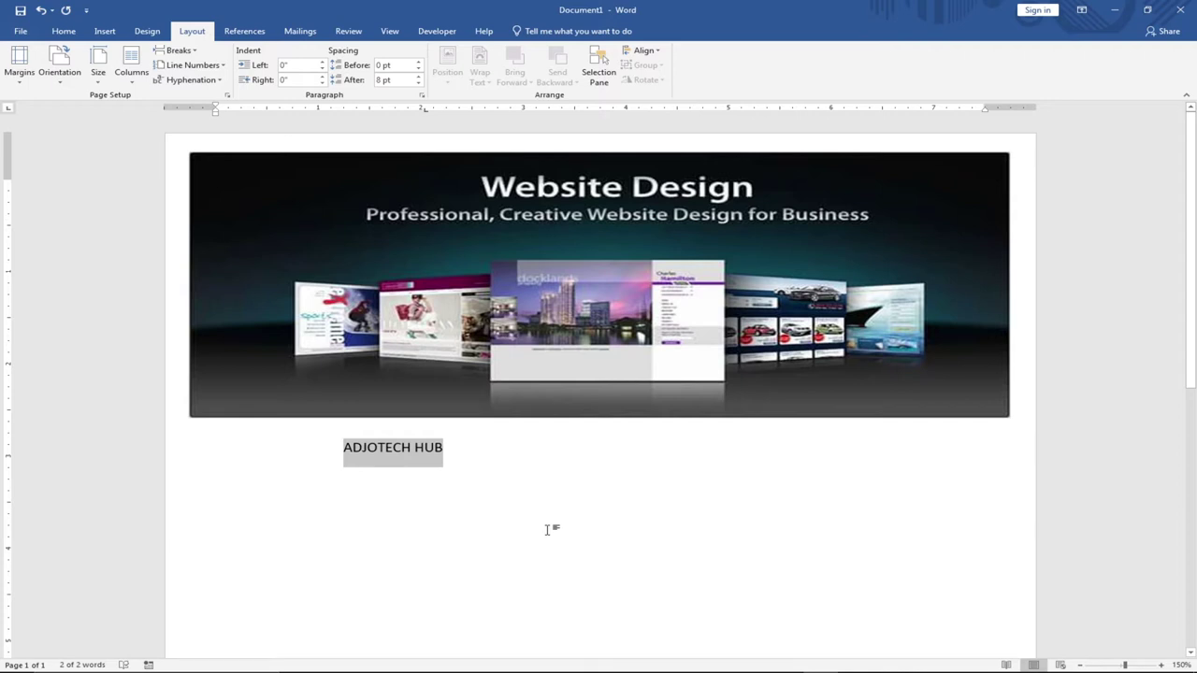
key(ctrl+e)
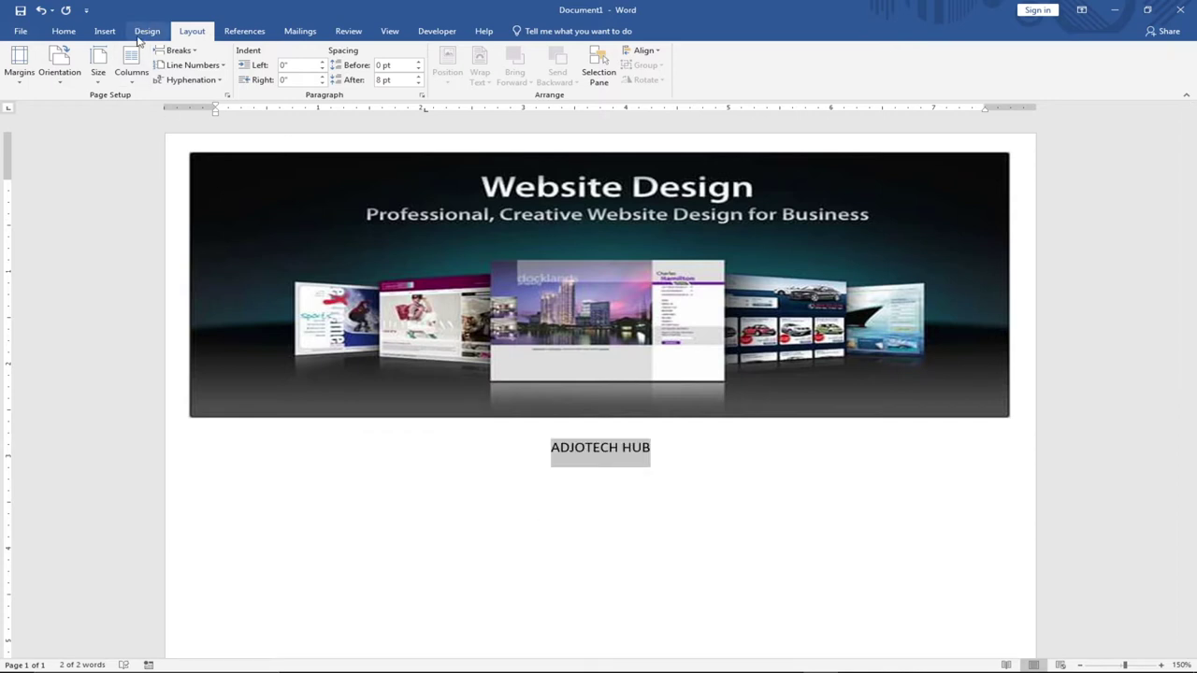
Step: Make the centred ADJOTECH HUB heading 22-point bold
click(63, 31)
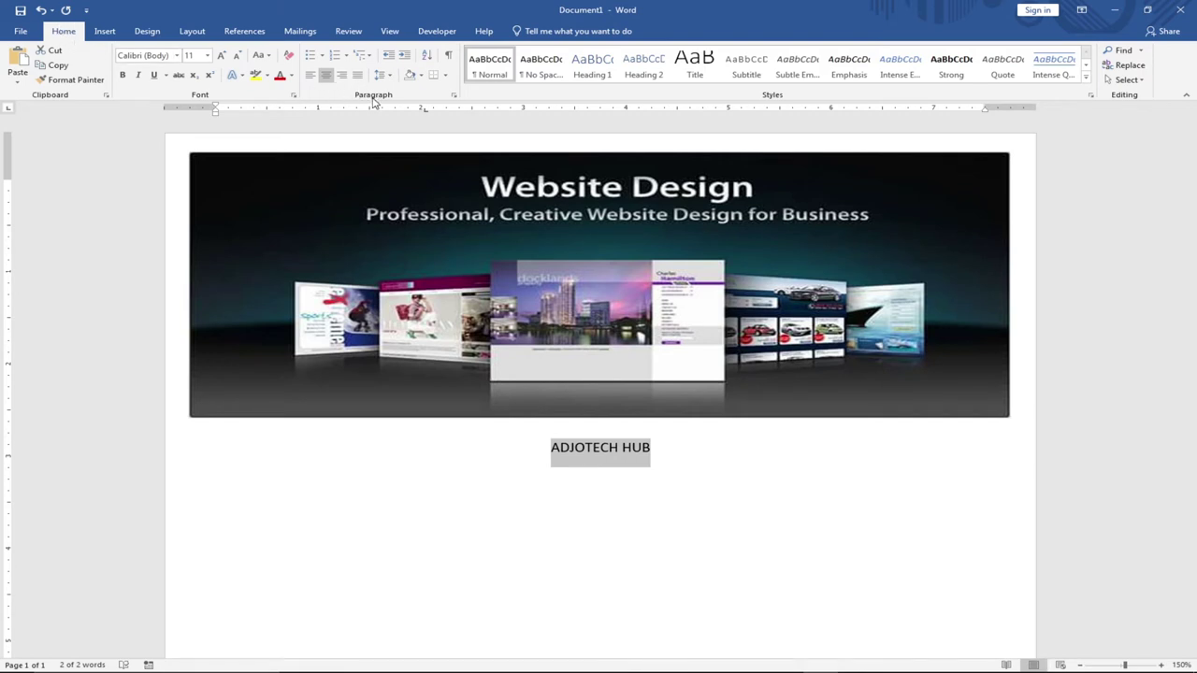
click(328, 81)
click(328, 81)
click(208, 55)
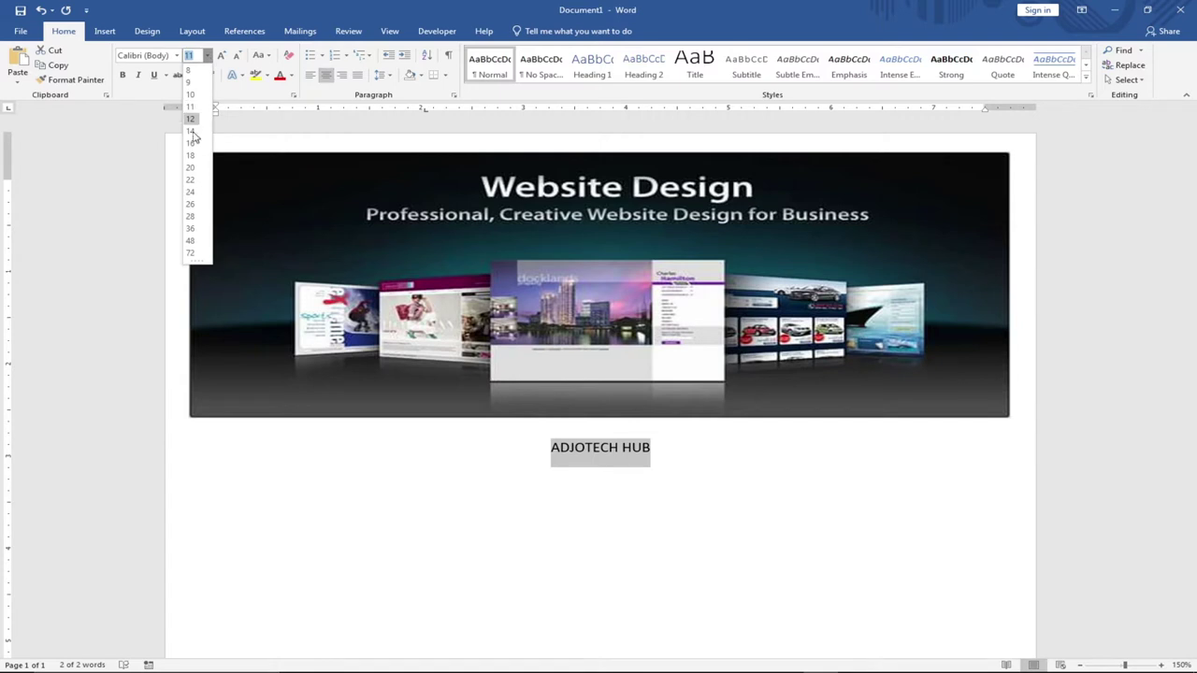
click(192, 179)
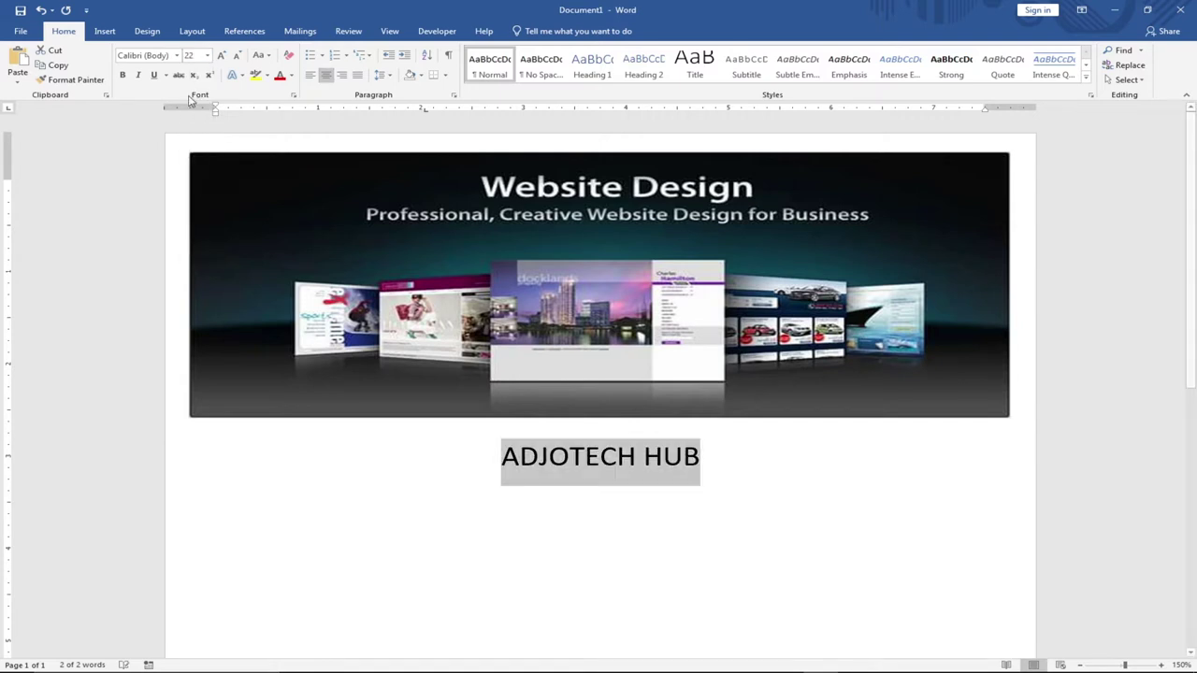
click(124, 76)
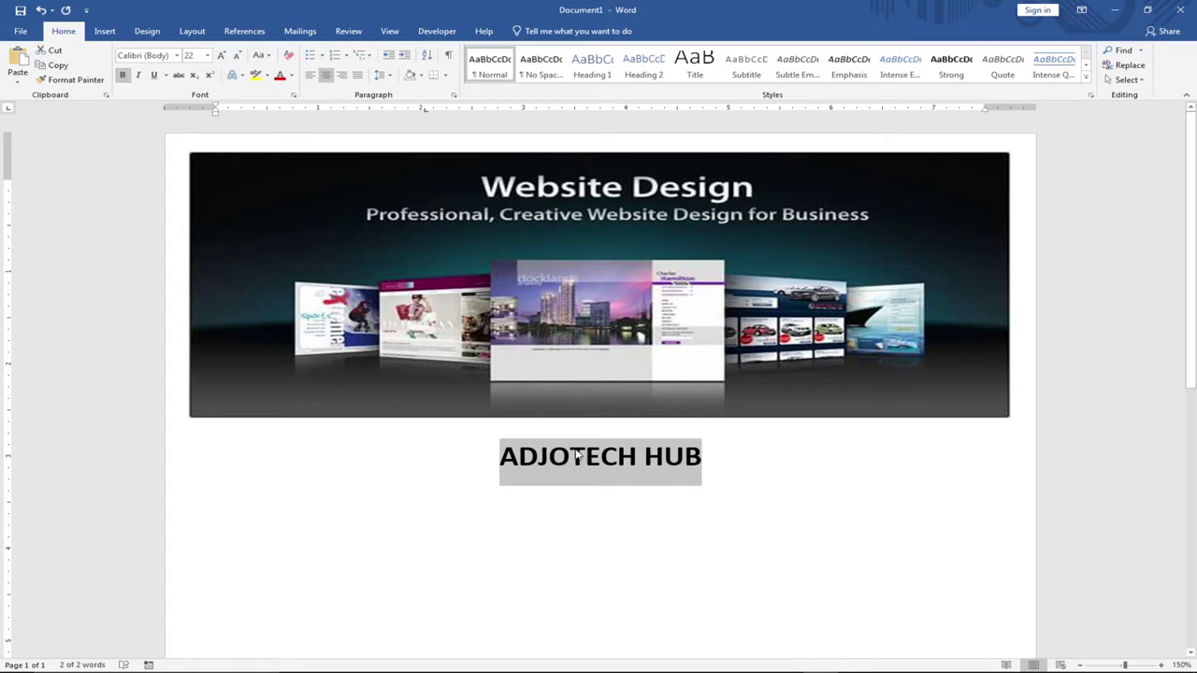
Step: Start a new centred line beneath the heading
click(622, 480)
click(720, 468)
key(Return)
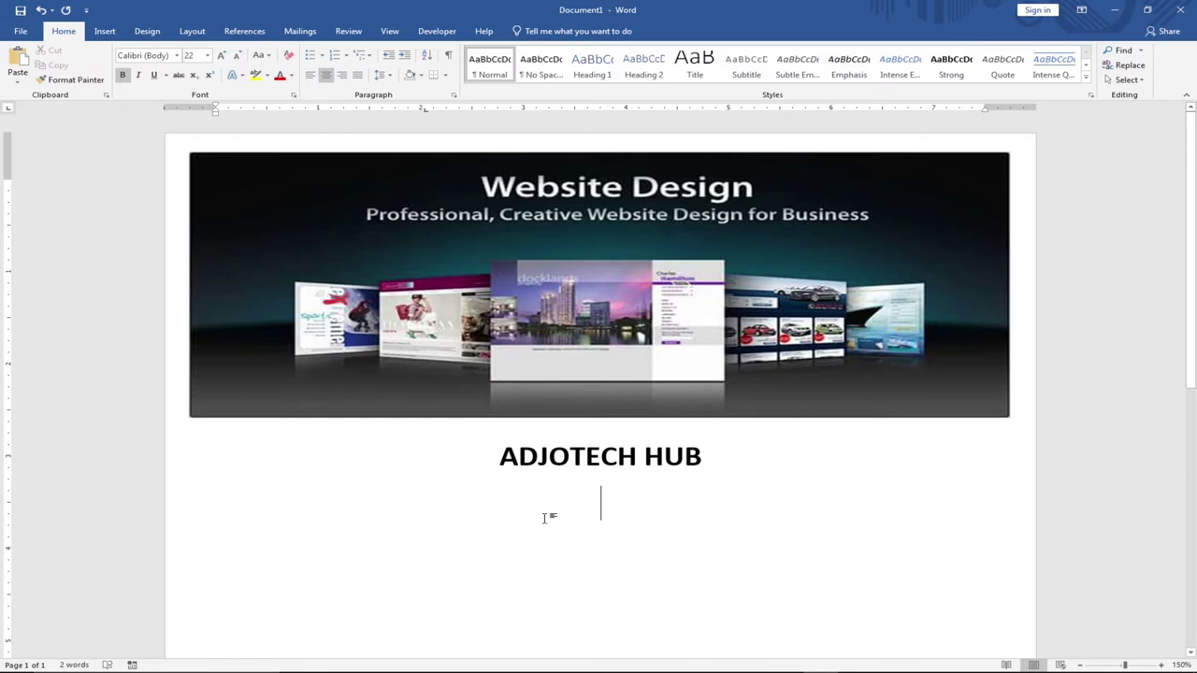
Step: Insert a 2x1 table, two columns by one row, under the ADJOTECH HUB heading
scroll(539, 511, down, 1)
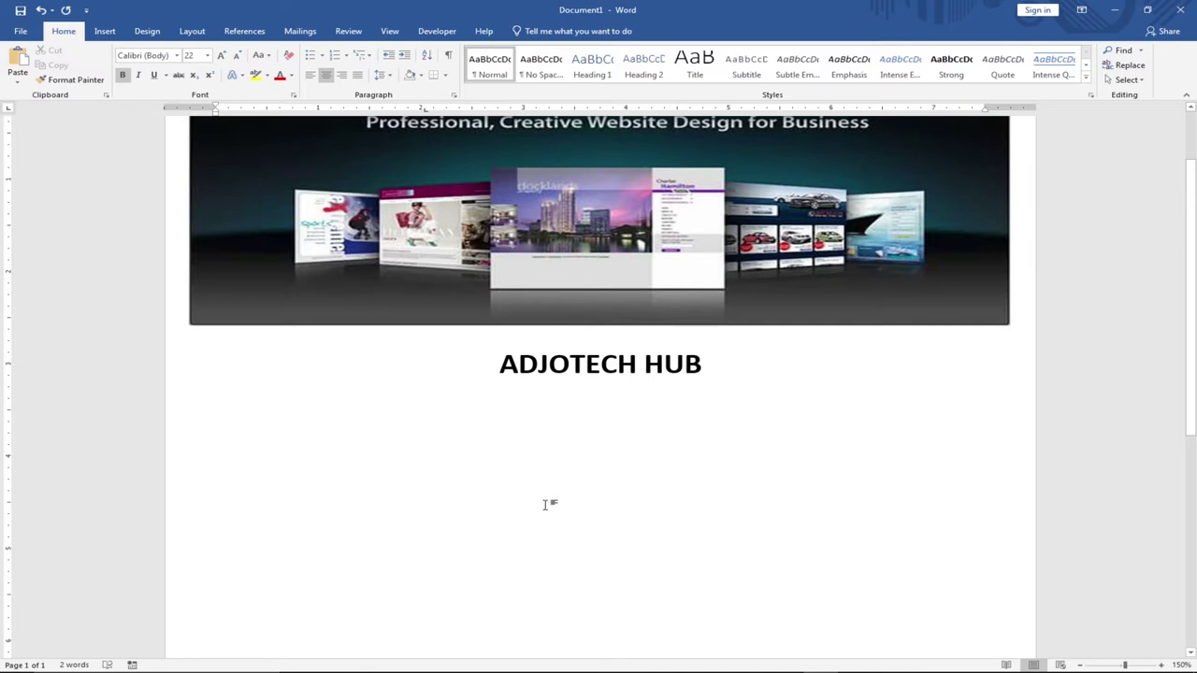
click(108, 32)
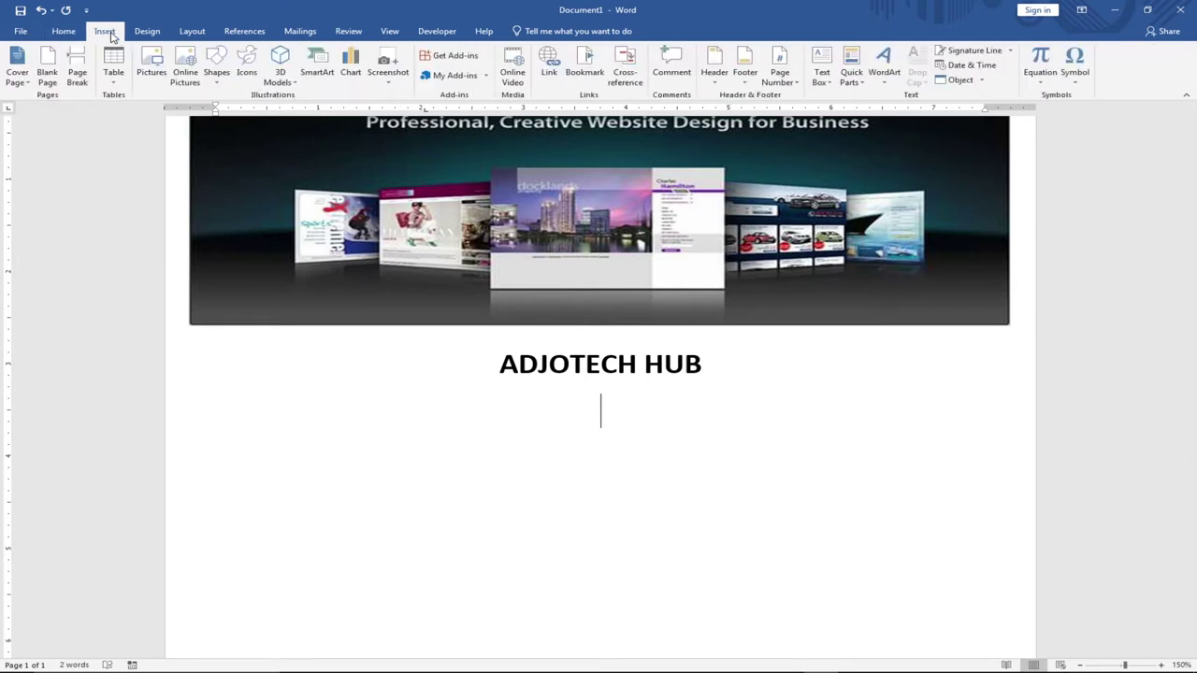
click(112, 69)
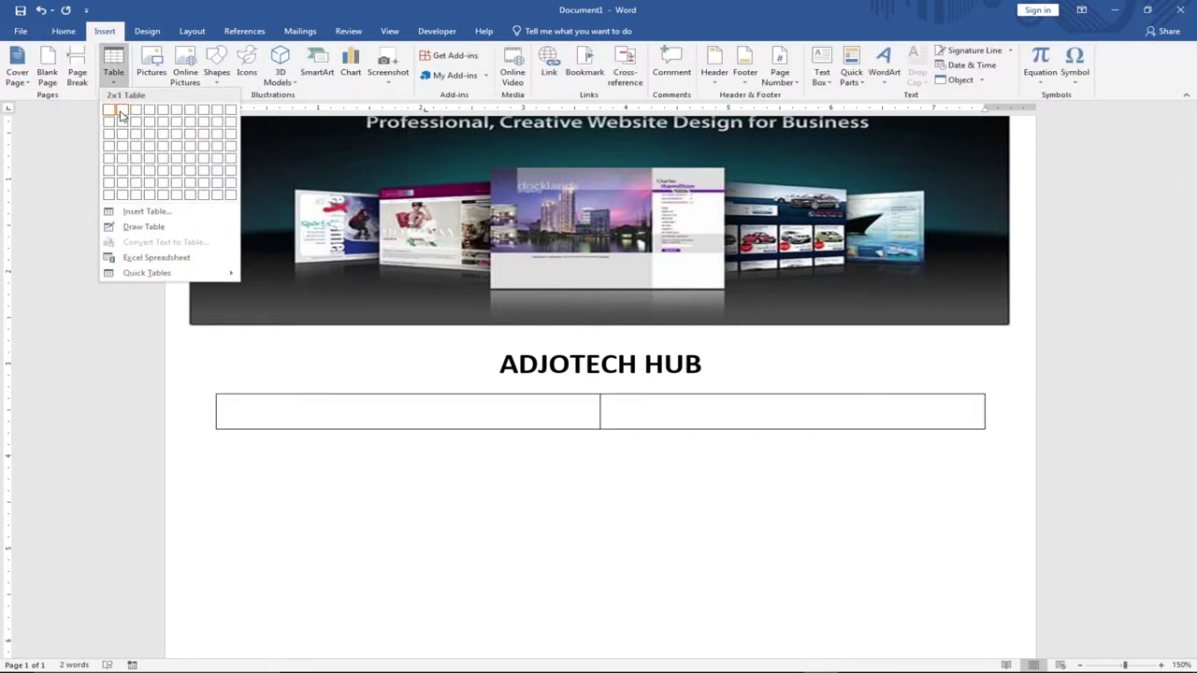
click(121, 113)
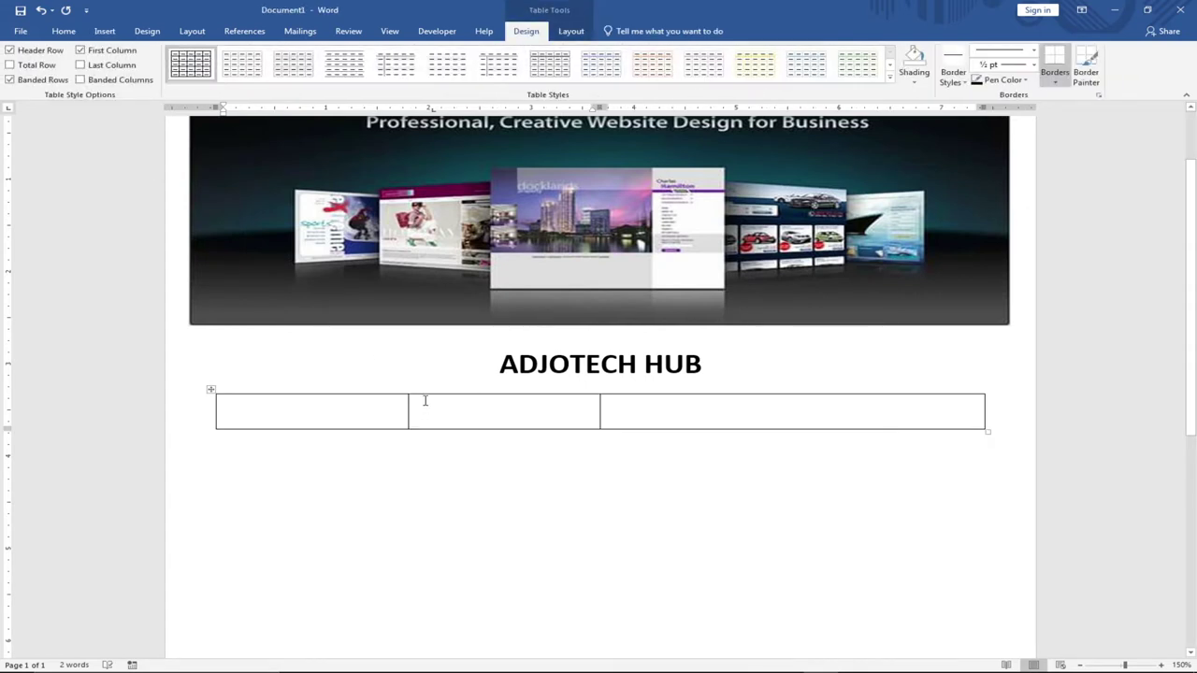
Step: Type 'Your Full Name' in the first cell and remove its bold formatting with Ctrl+B
text(You)
key(BackSpace)
key(BackSpace)
text(our)
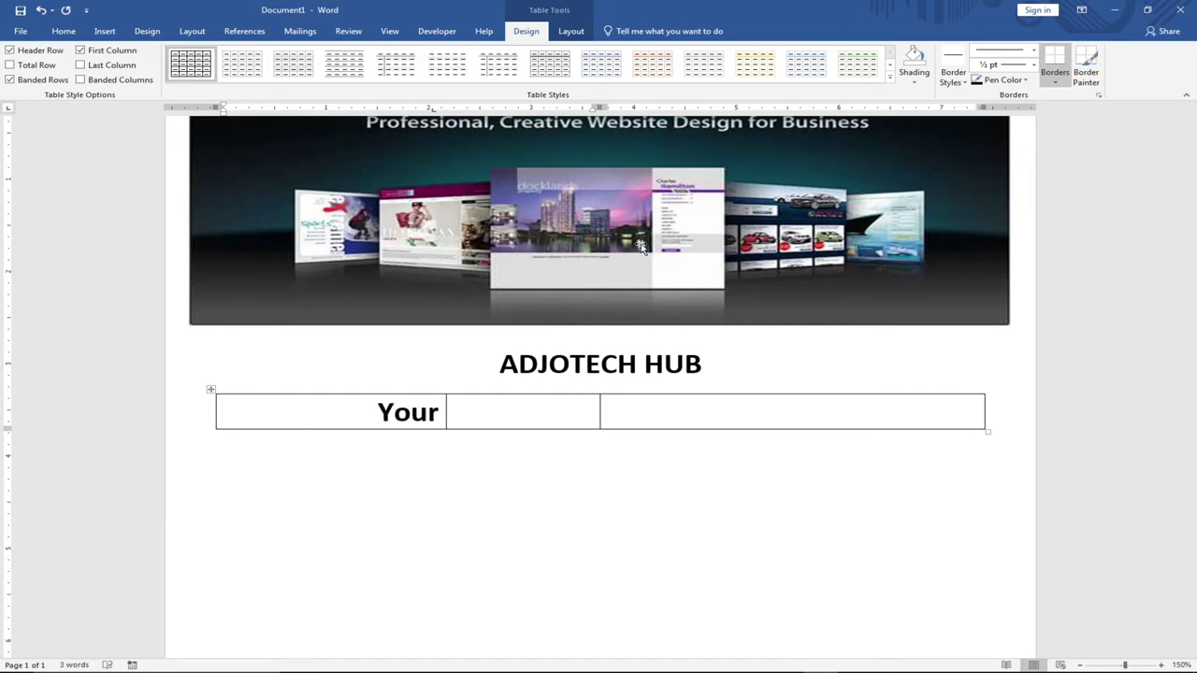
text( Full)
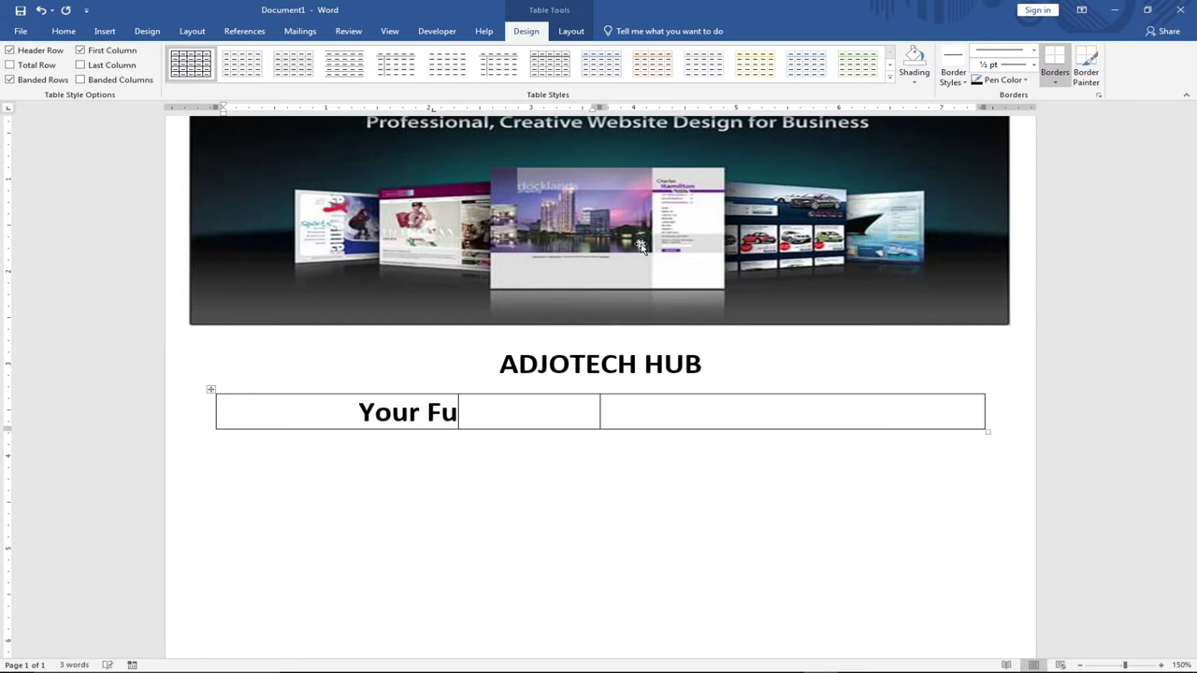
key(BackSpace)
key(BackSpace)
text(Name)
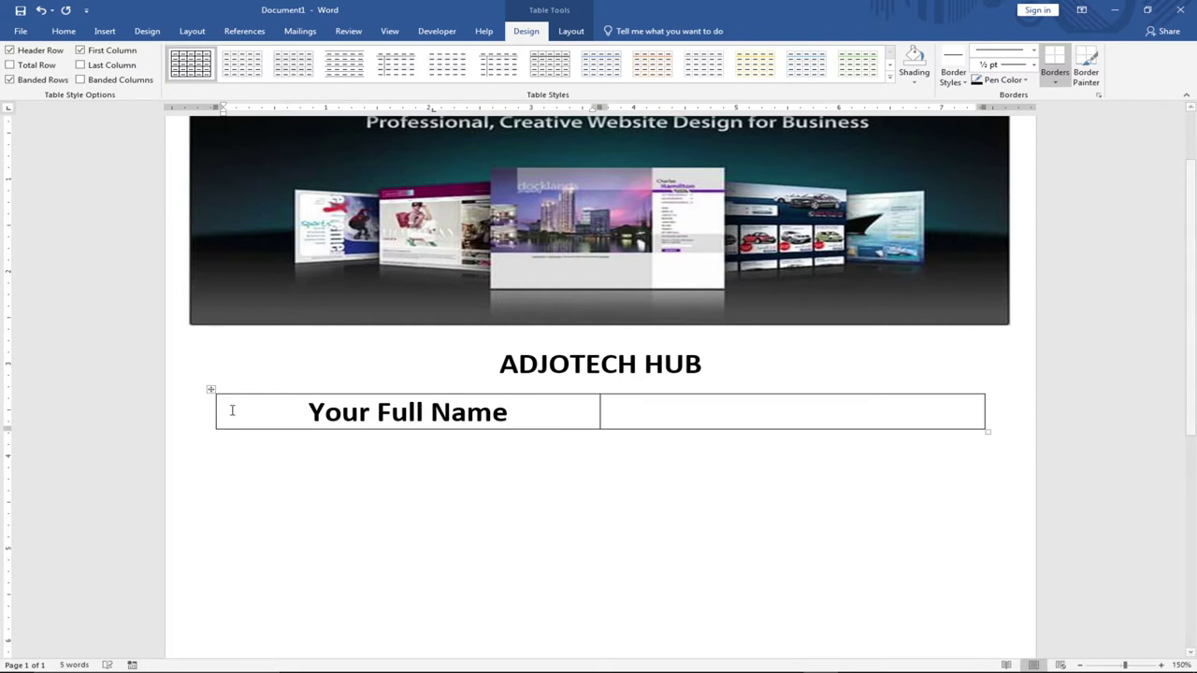
triple_click(348, 412)
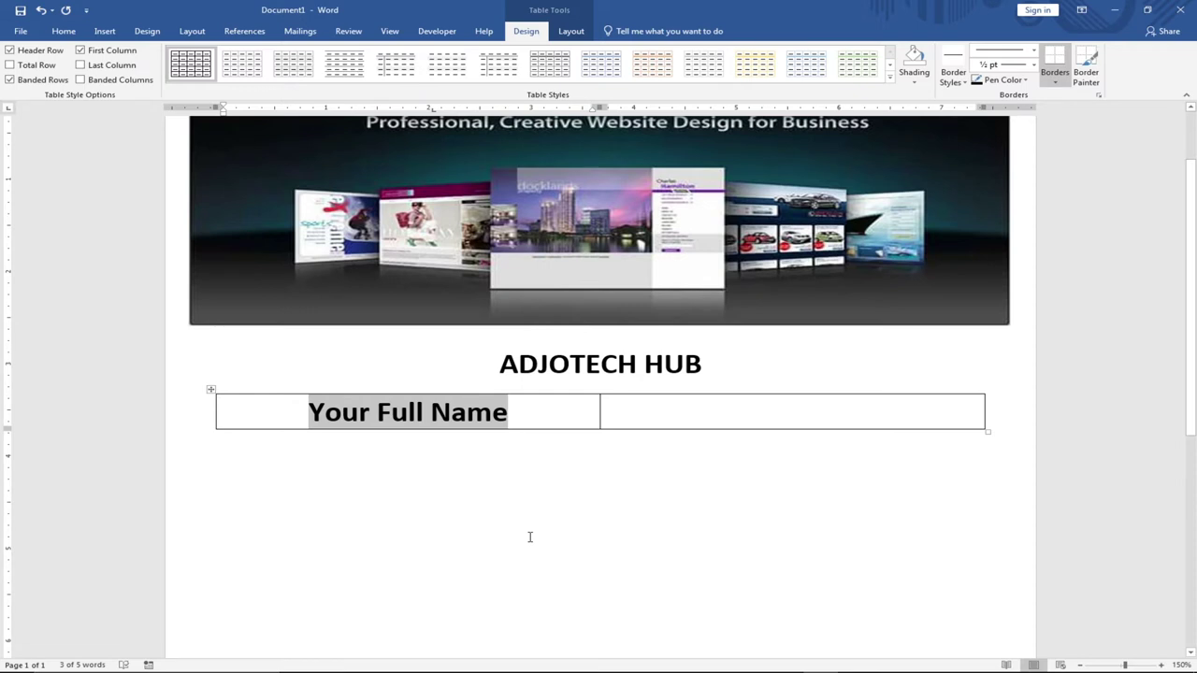
key(ctrl+b)
click(64, 31)
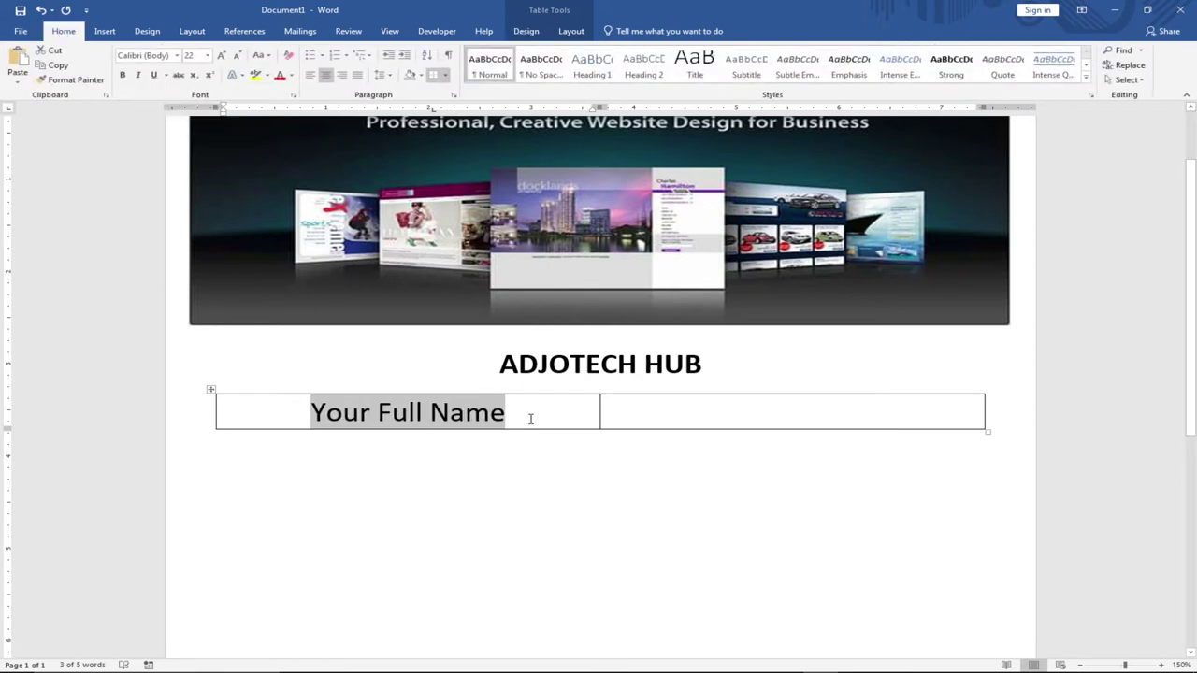
click(530, 418)
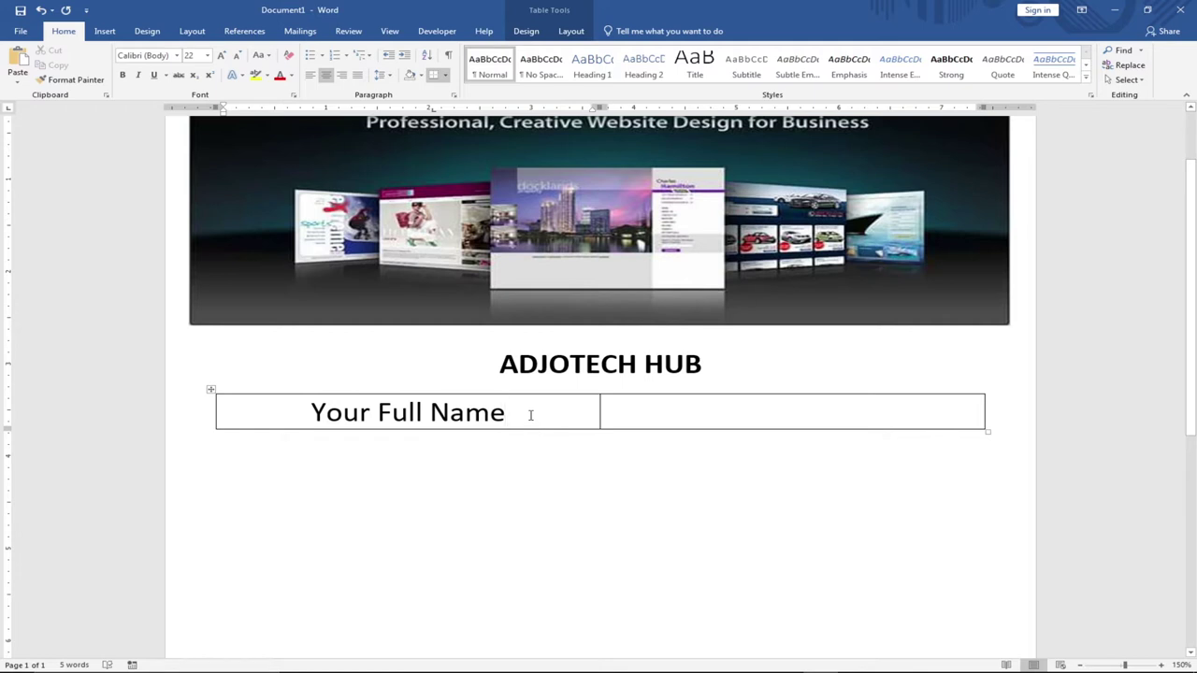
click(652, 415)
Step: Insert a Plain Text Content Control into the right cell from the Developer tab
click(435, 33)
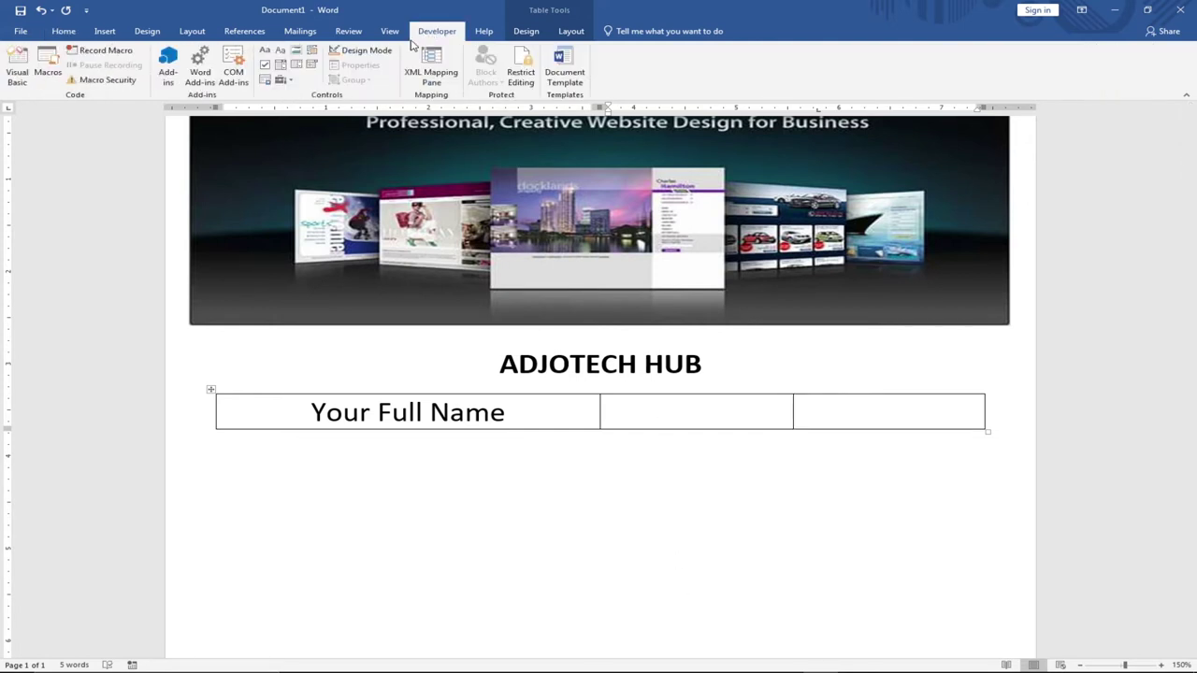
click(280, 54)
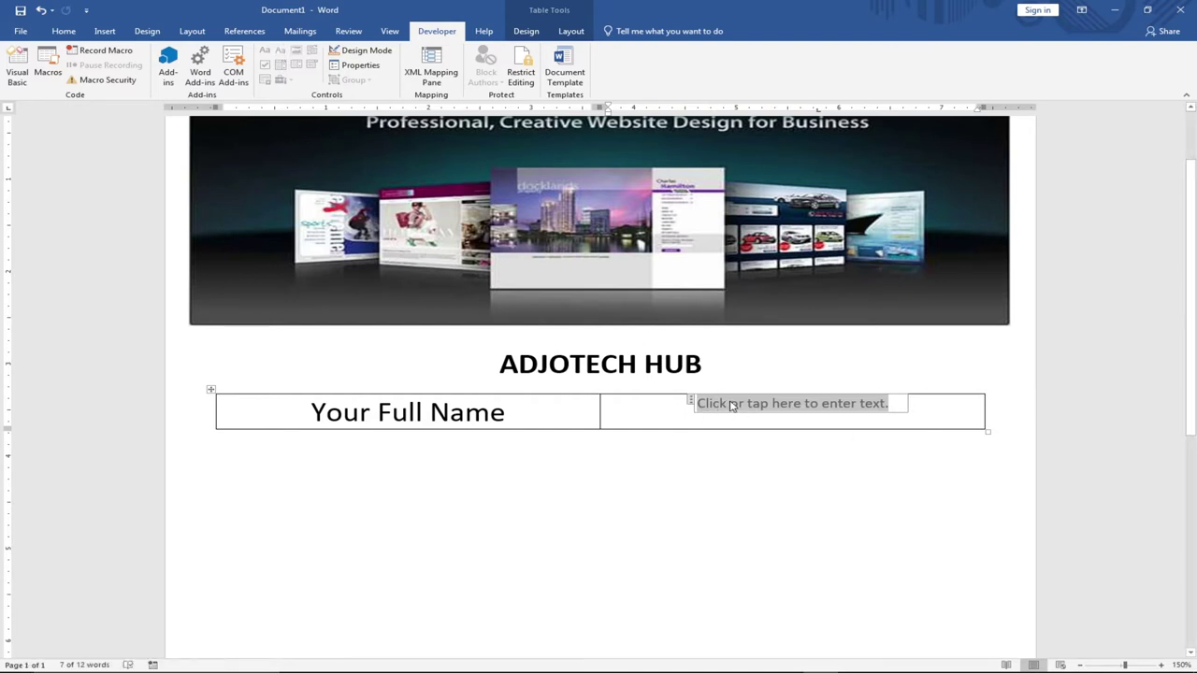
text(eutun)
key(BackSpace)
key(BackSpace)
key(BackSpace)
key(BackSpace)
key(BackSpace)
key(BackSpace)
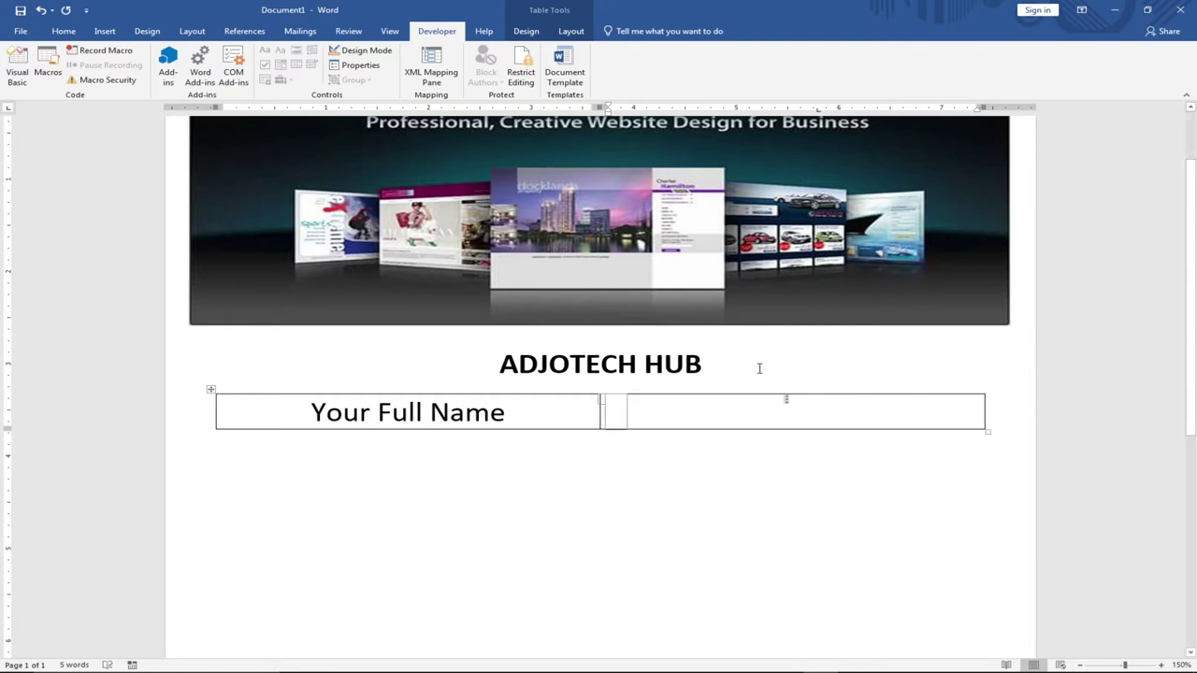
Step: Delete the stray test characters so the field shows 'Click or tap here to enter text.'
click(64, 31)
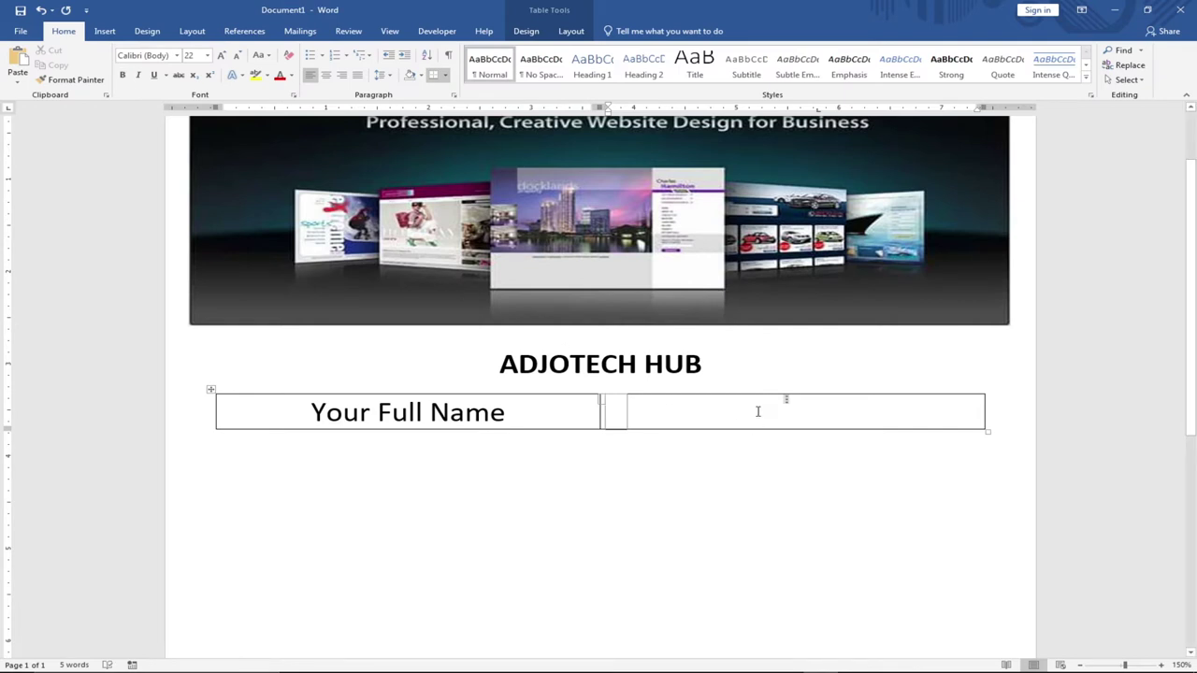
text(deae ee)
key(BackSpace)
key(BackSpace)
key(BackSpace)
key(BackSpace)
key(BackSpace)
key(BackSpace)
click(673, 407)
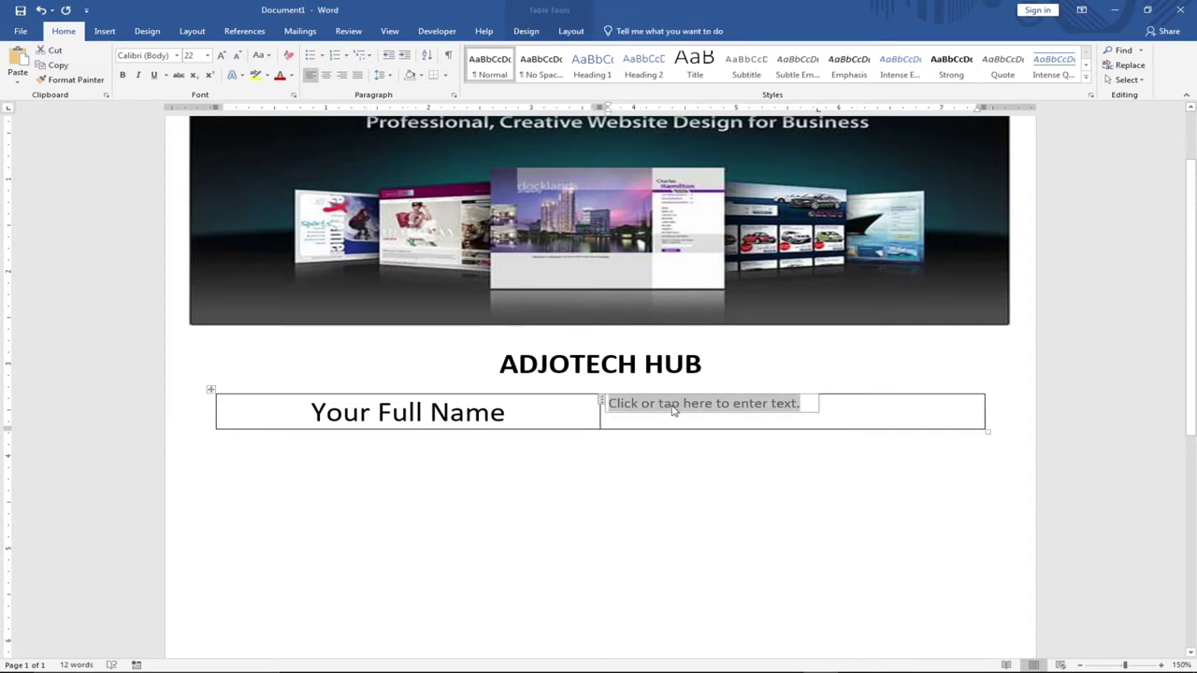
text(eaee)
key(BackSpace)
key(BackSpace)
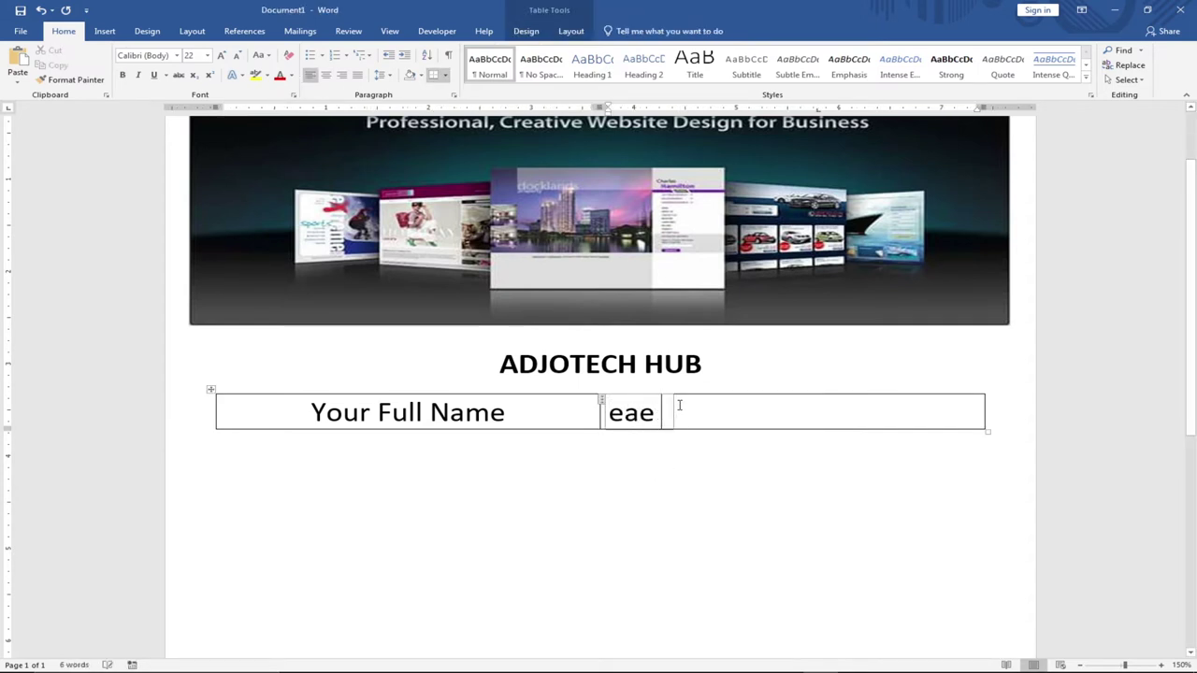
key(BackSpace)
key(BackSpace)
mouse_move(470, 664)
Step: Restore the name field, add a second table row, and type the 'Type of service' label
key(ctrl+v)
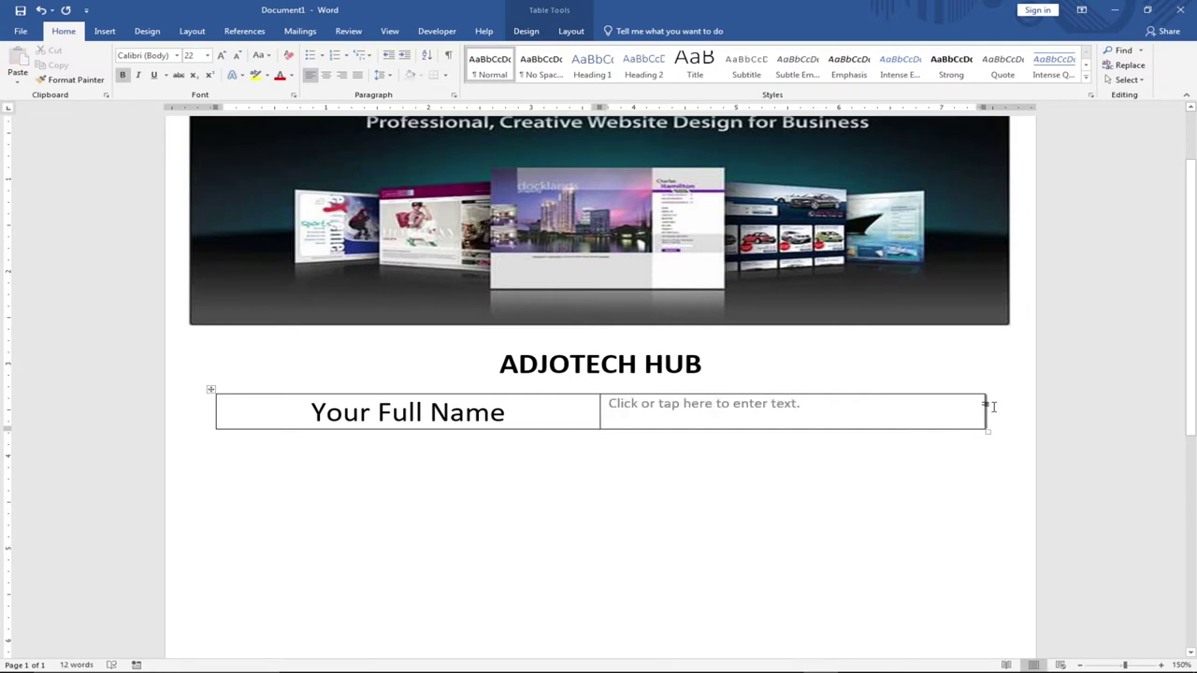
key(Return)
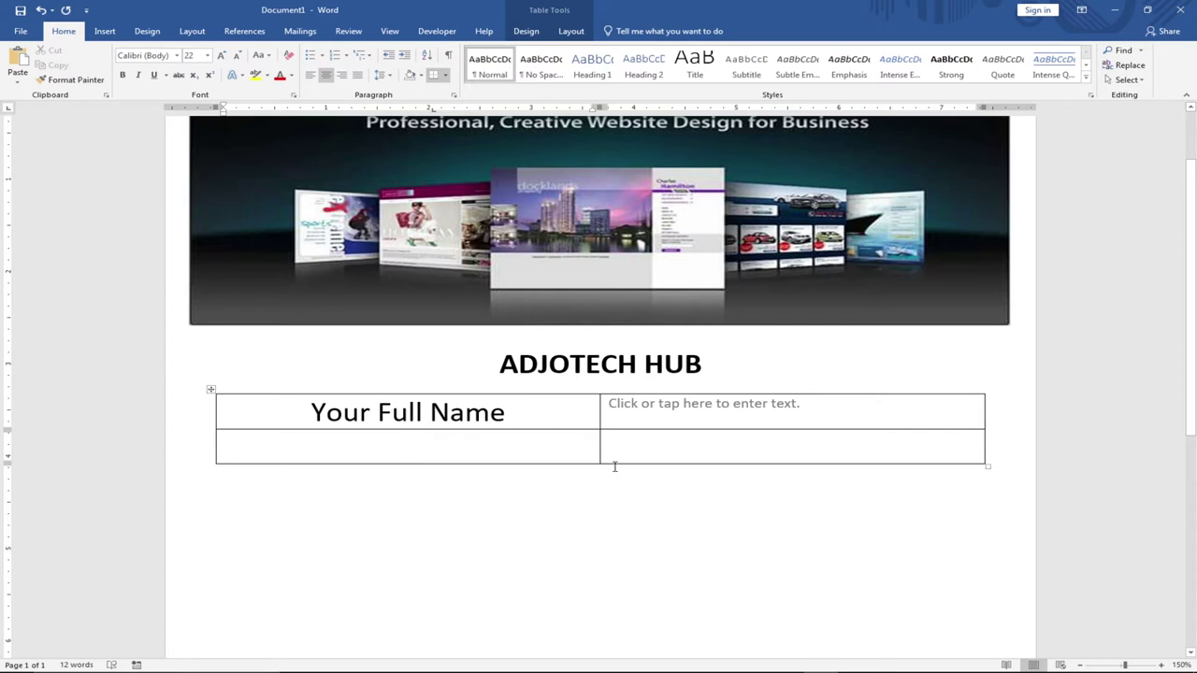
text(Type of of servie)
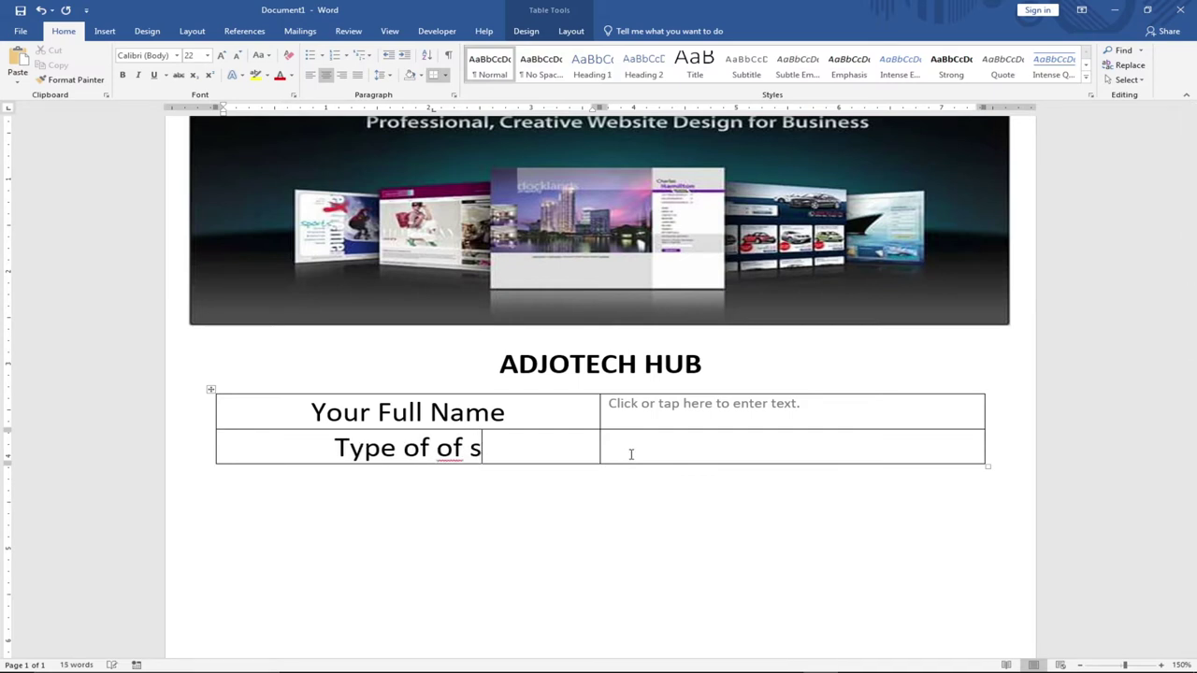
key(BackSpace)
key(BackSpace)
text(ce)
key(BackSpace)
key(BackSpace)
text(ice)
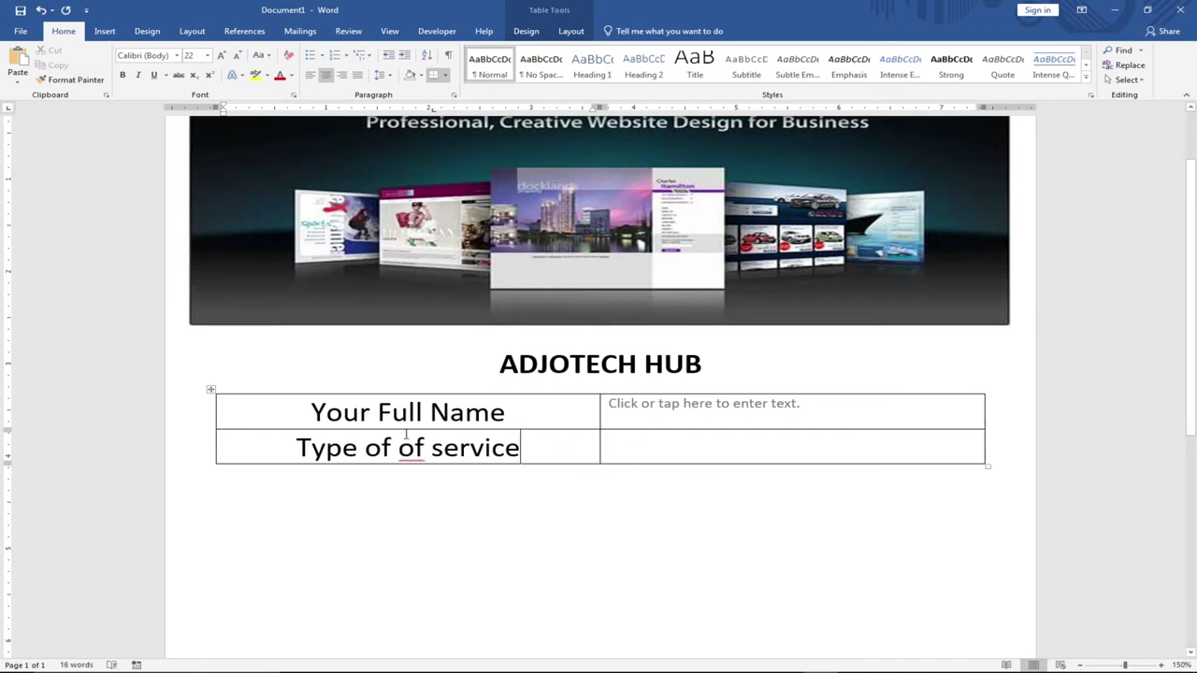
Step: Remove the duplicated 'of' from the label and move into row 2's right cell
right_click(415, 447)
click(428, 454)
key(BackSpace)
key(BackSpace)
key(BackSpace)
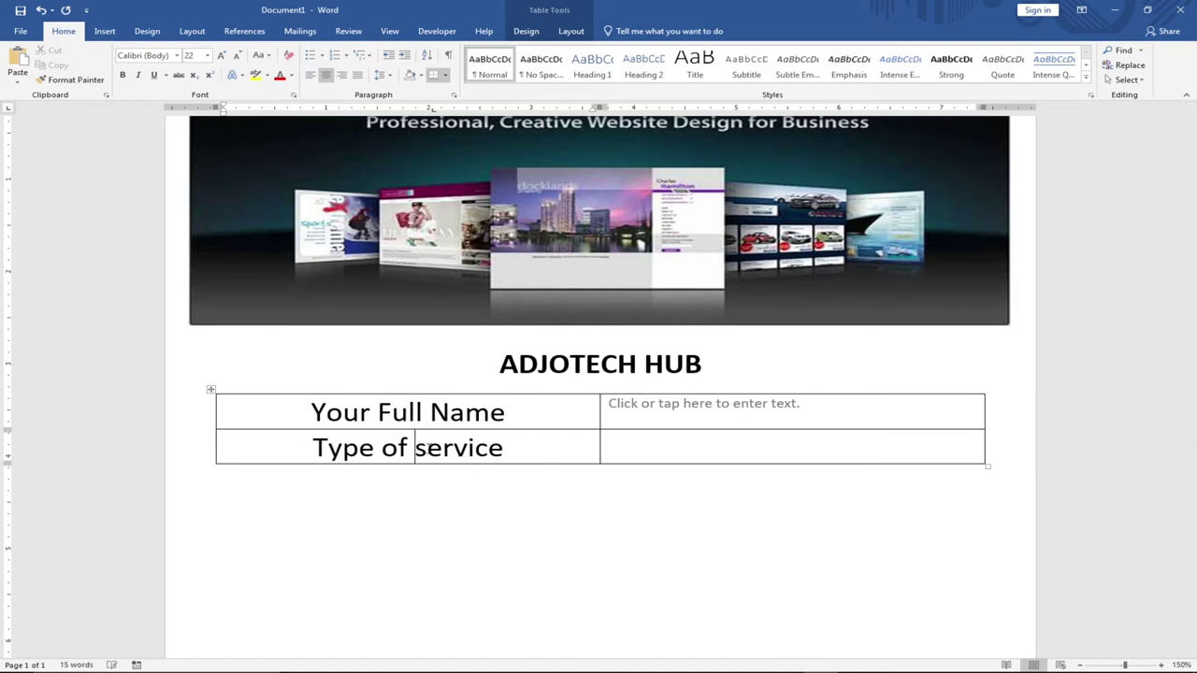
click(636, 449)
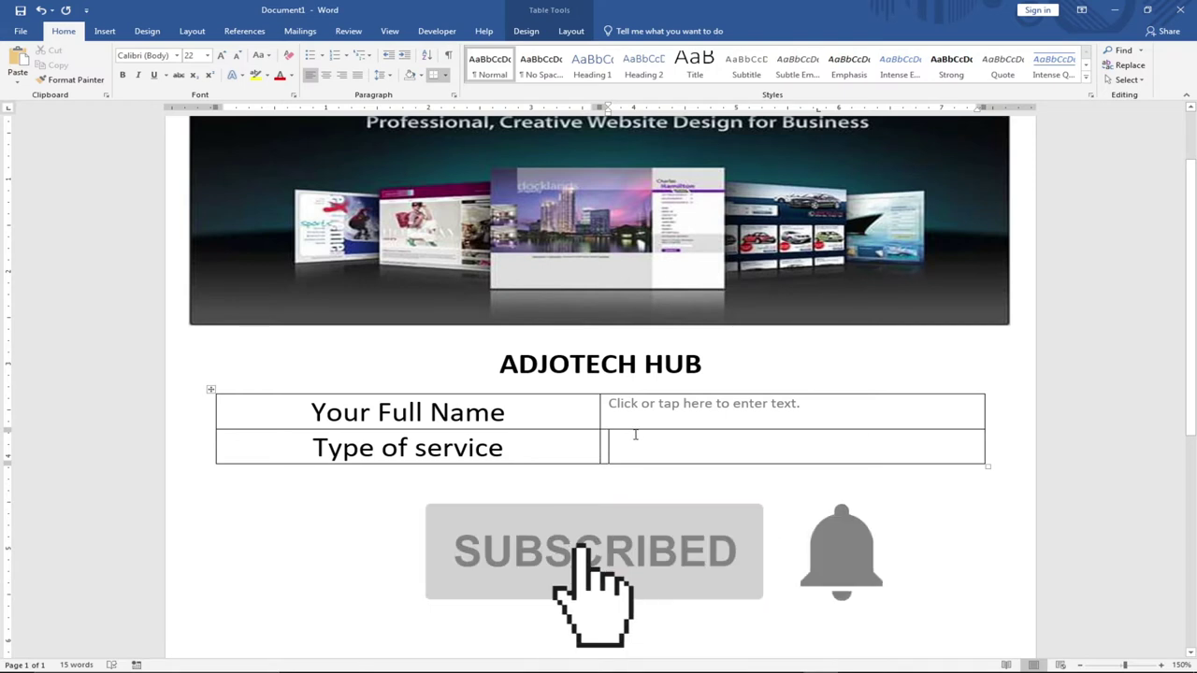
Step: At 16-point size, list Web design, Graphic design and Software development on separate lines
click(206, 56)
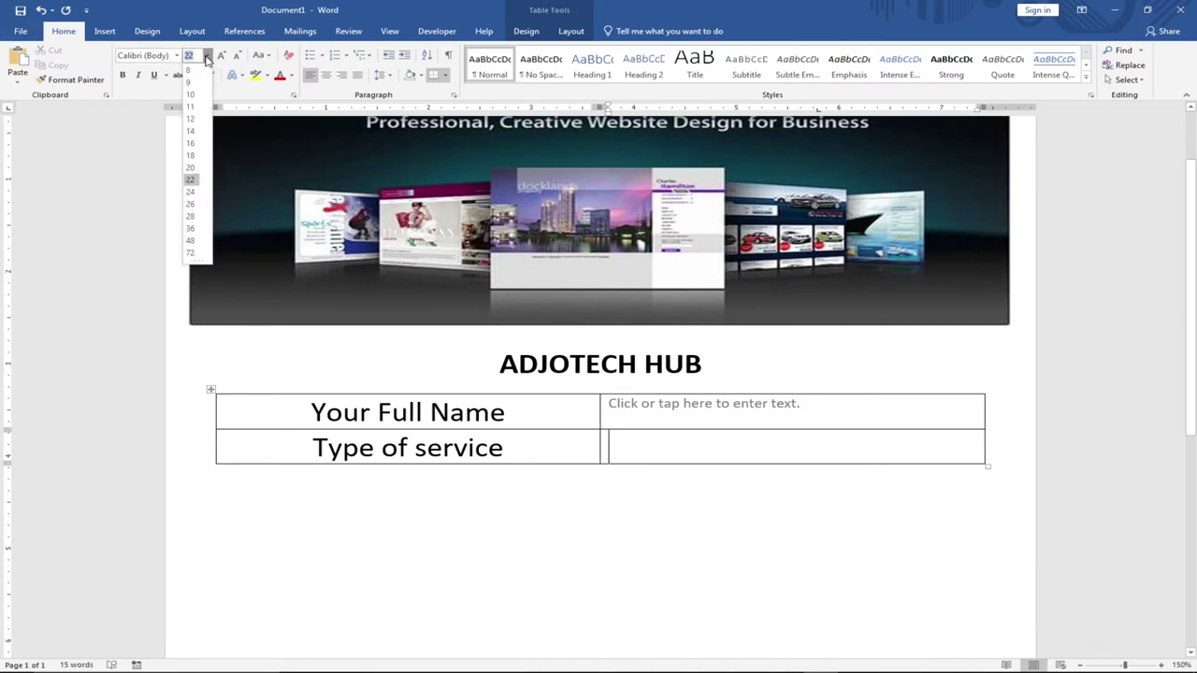
click(191, 143)
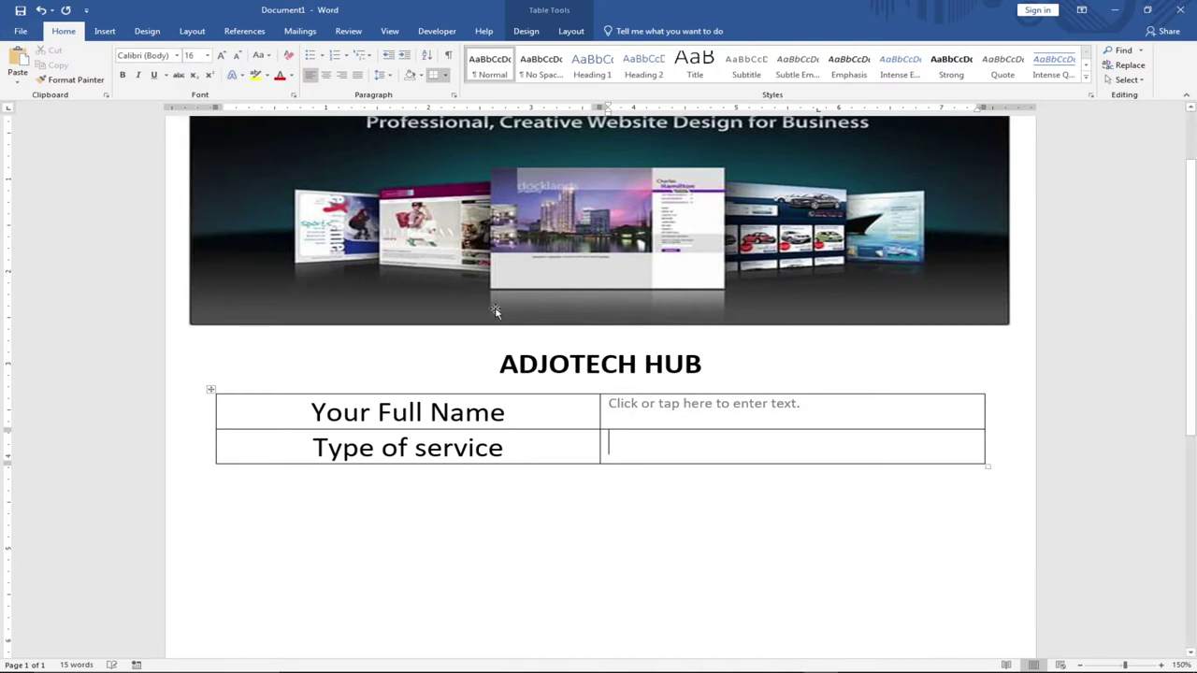
text(Web design)
key(Return)
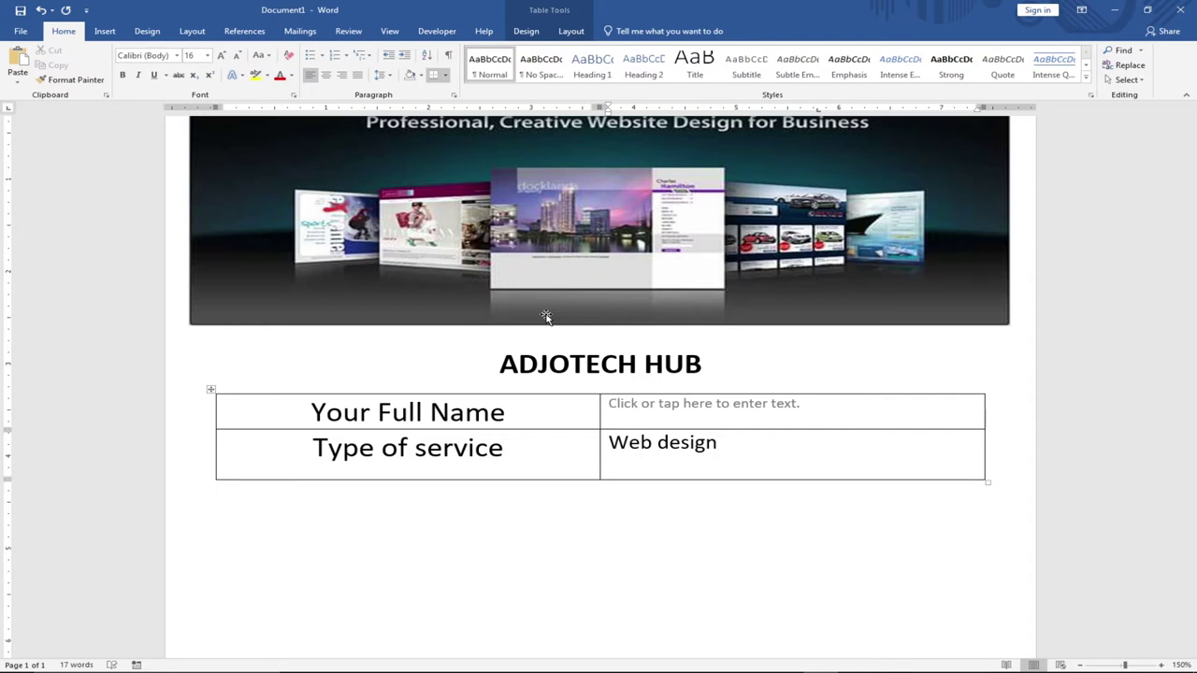
text(gn Graphic design)
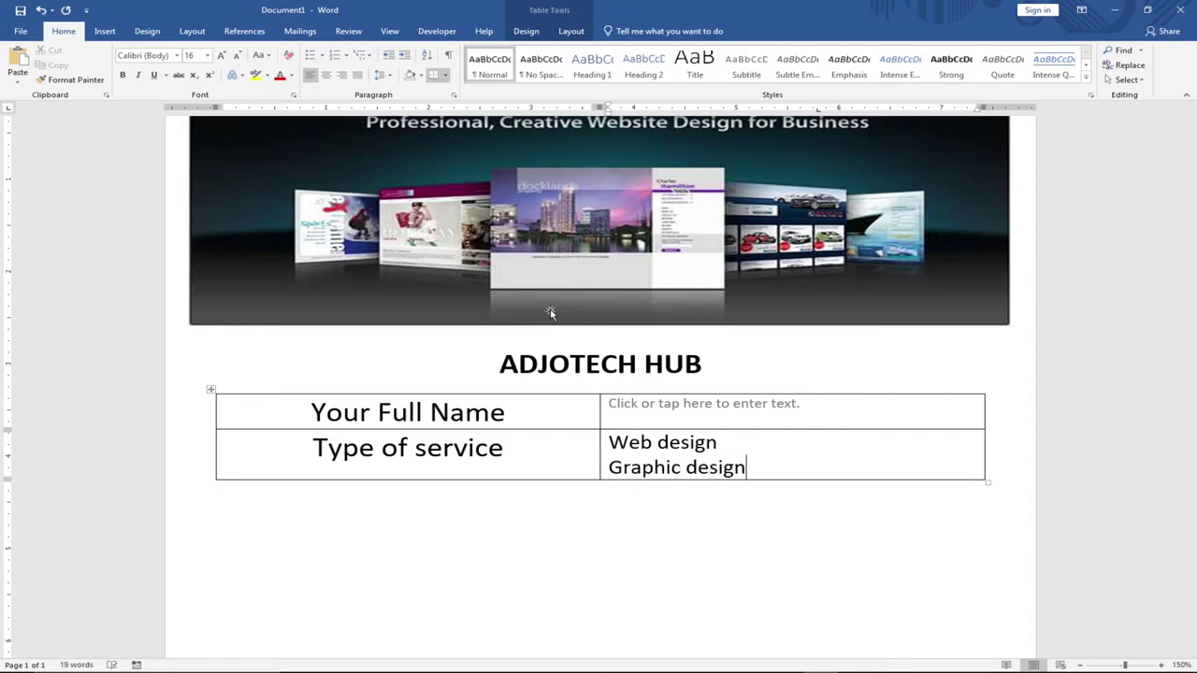
key(Return)
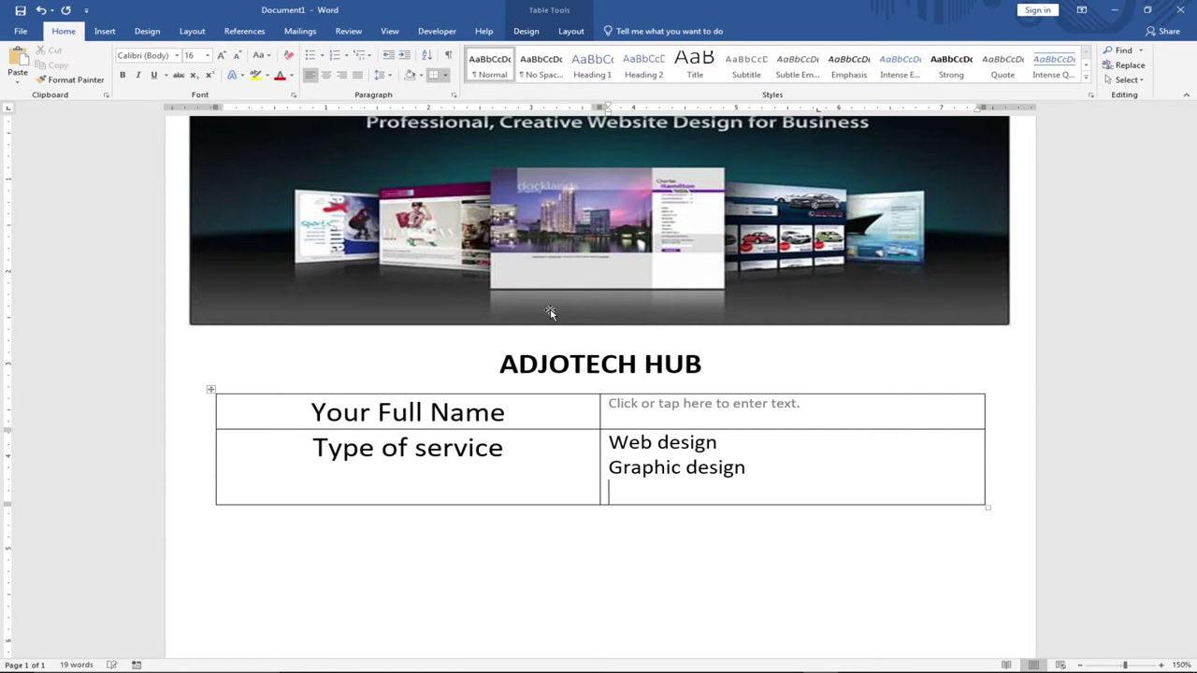
text(sign Softwa)
text(re developme)
text(nt)
key(Return)
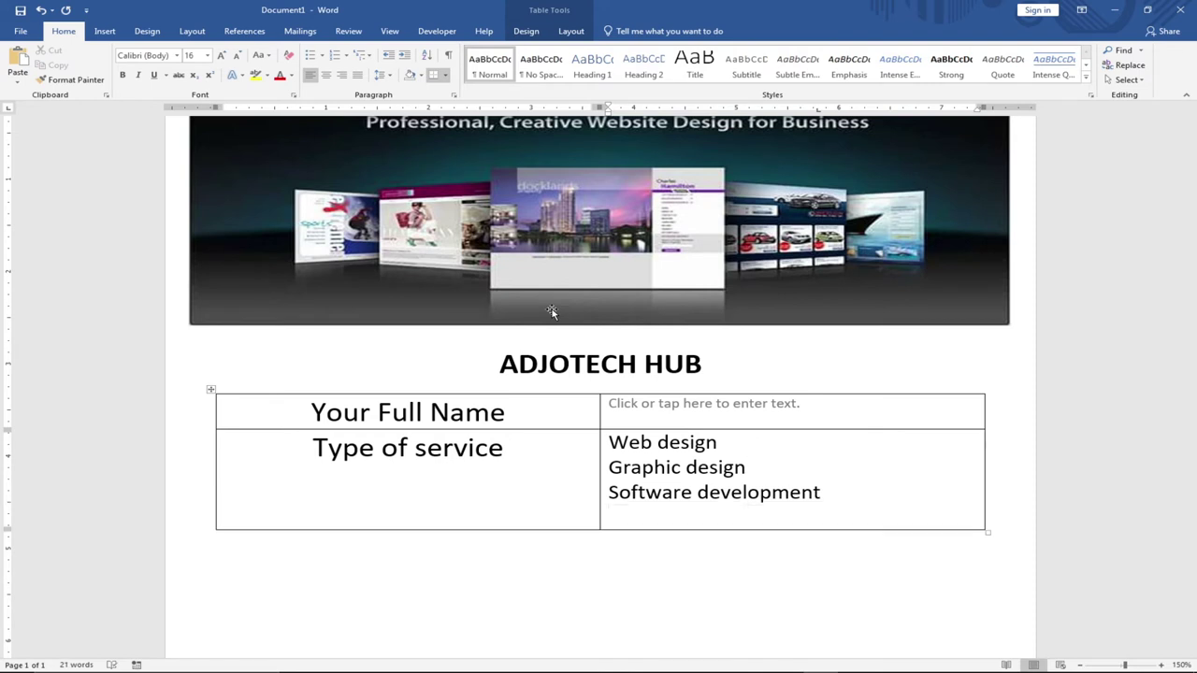
Step: Add Digital marketing, Video editing and IT training as further service lines
text(development Digita)
text(l marketing)
key(Return)
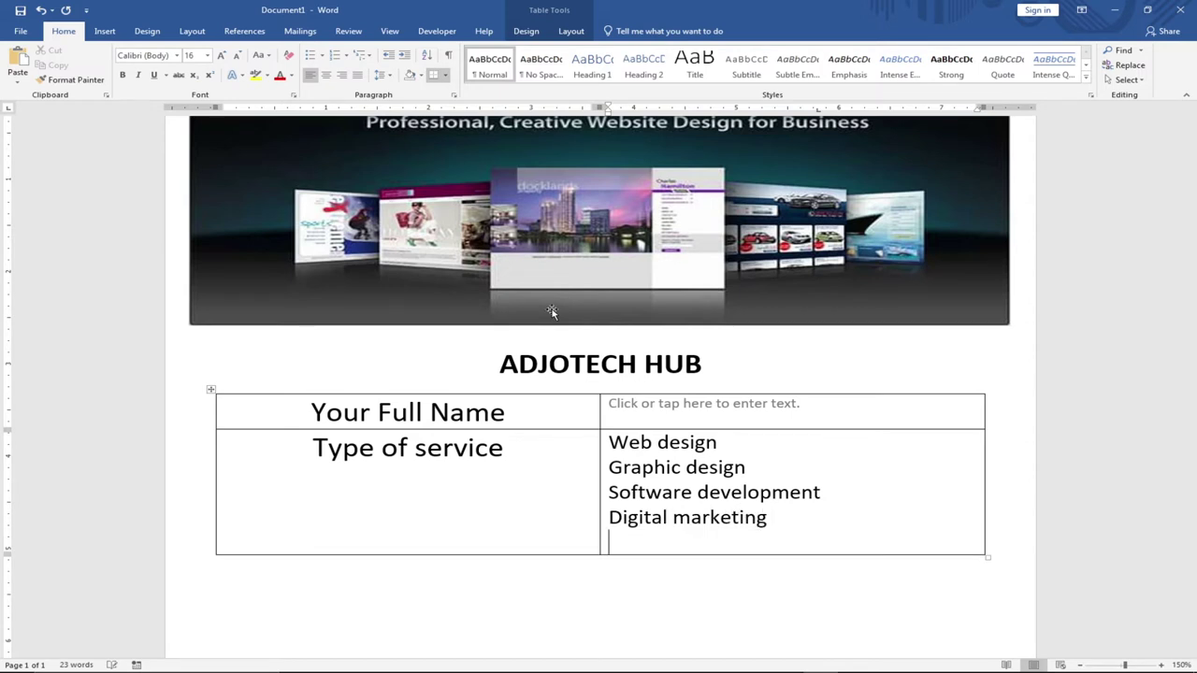
text(video ded)
key(BackSpace)
key(BackSpace)
key(BackSpace)
text(editing)
key(Return)
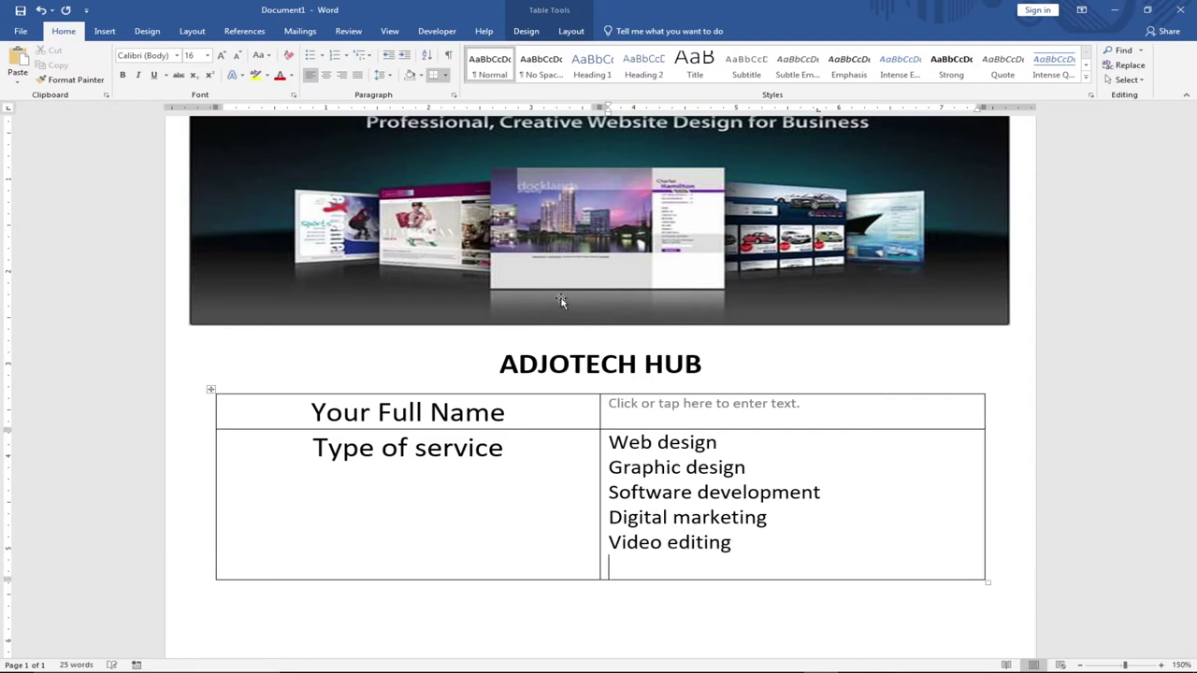
text(IT )
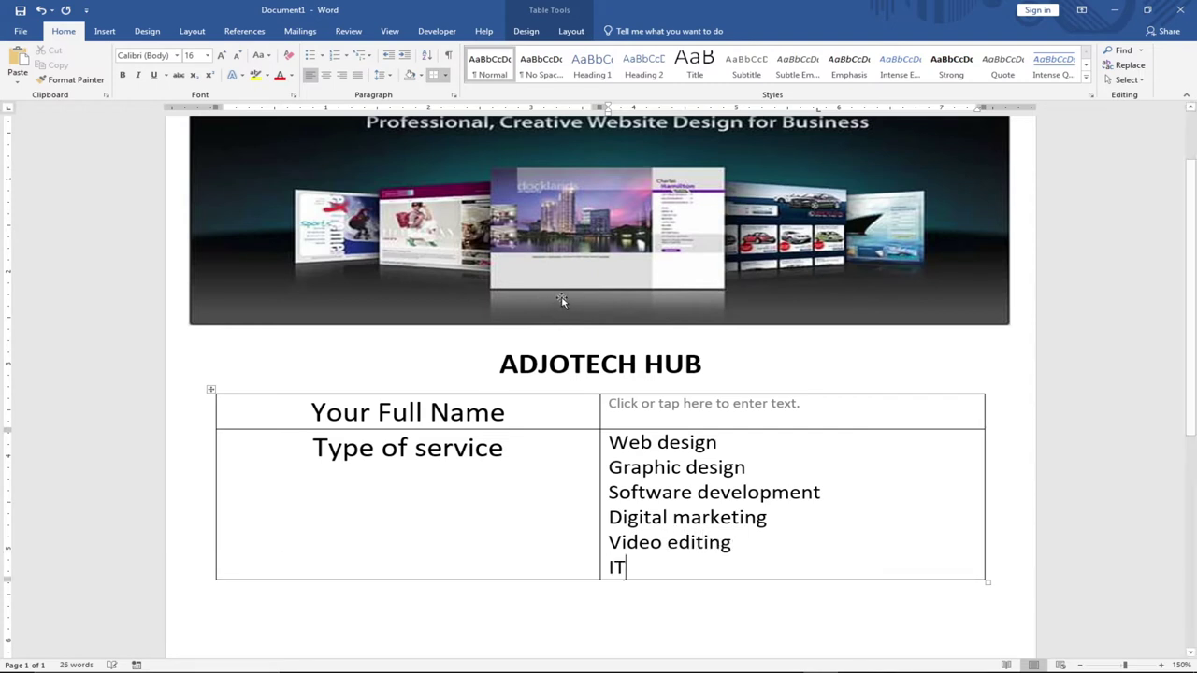
text(training)
Step: Insert a Check Box Content Control before each of the six services, from Web design through IT training
click(437, 30)
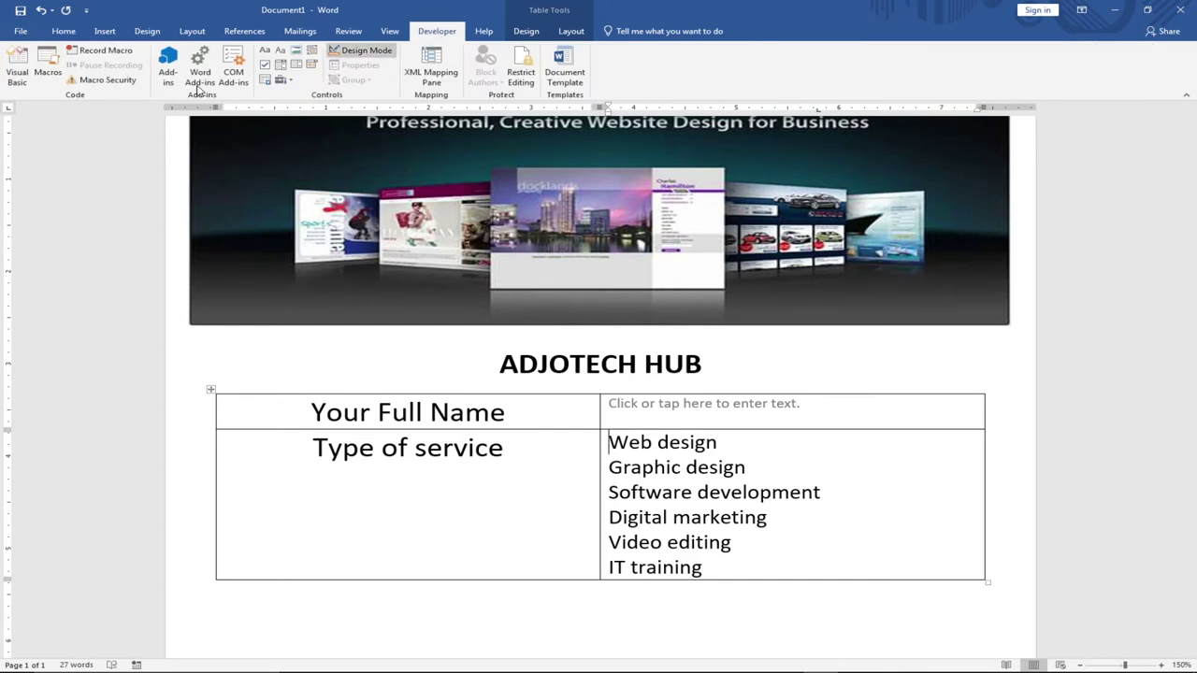
click(267, 68)
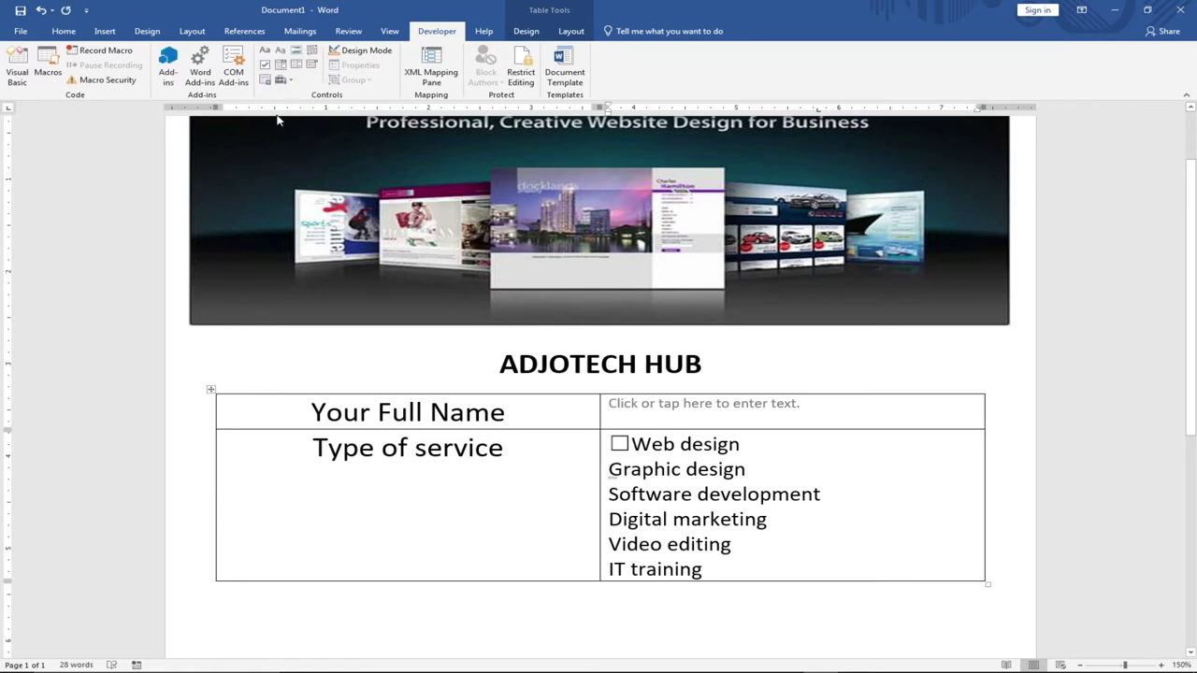
click(266, 68)
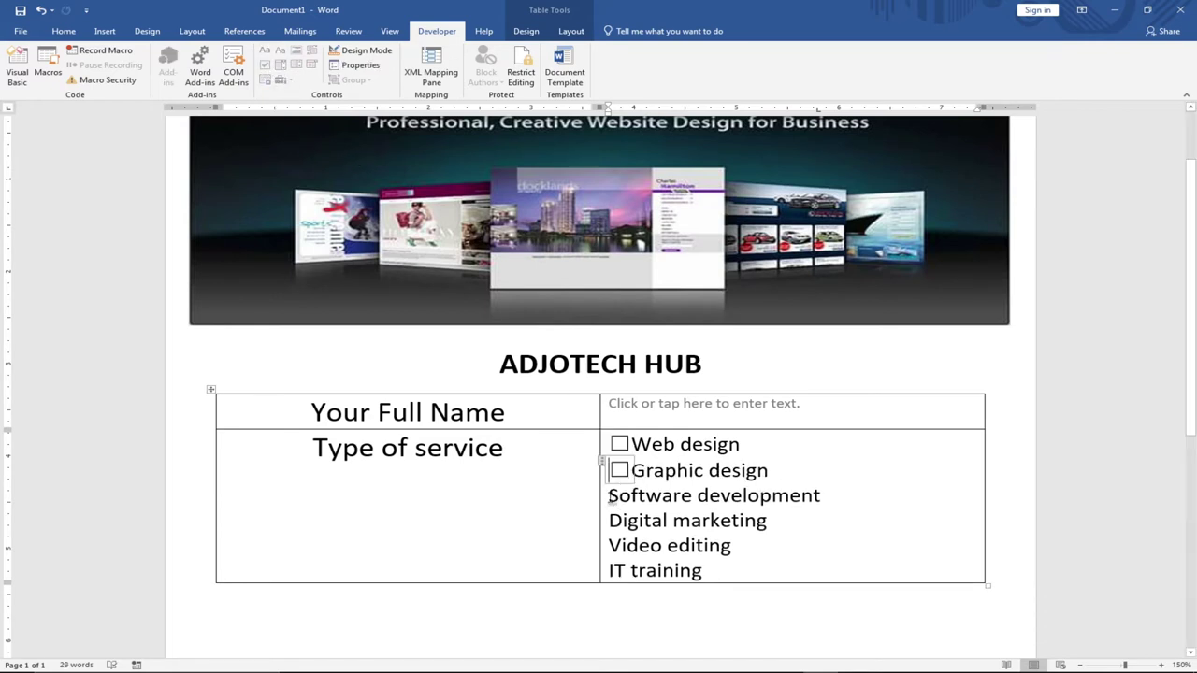
click(610, 496)
click(266, 68)
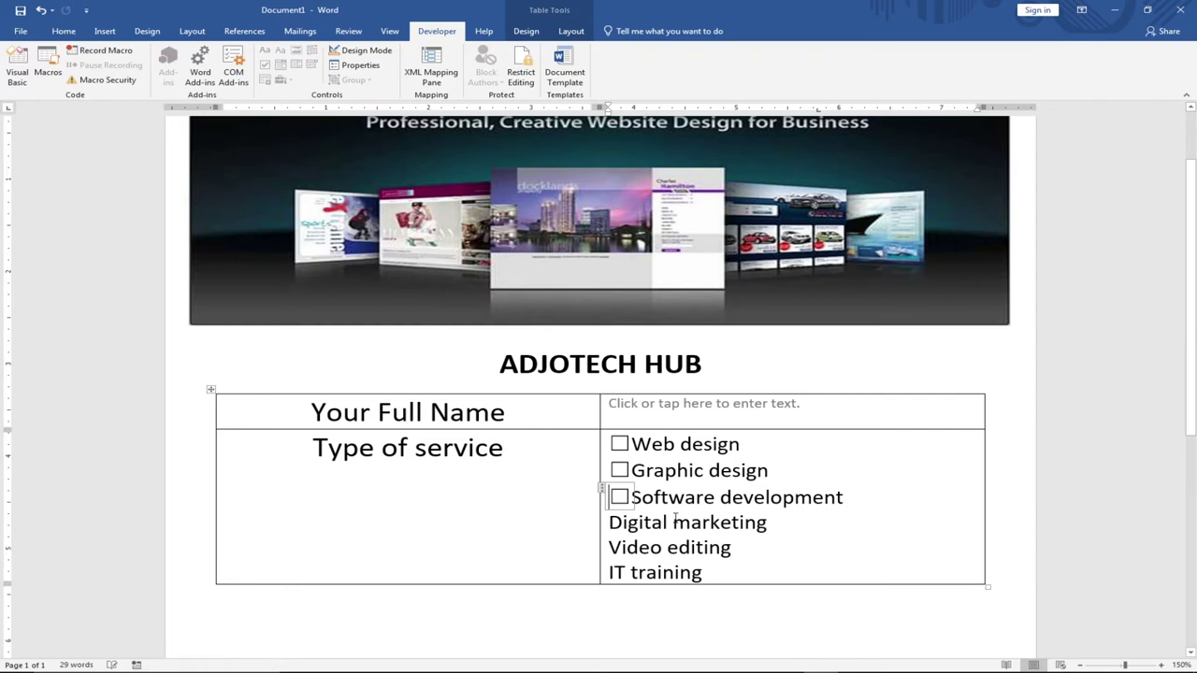
click(608, 522)
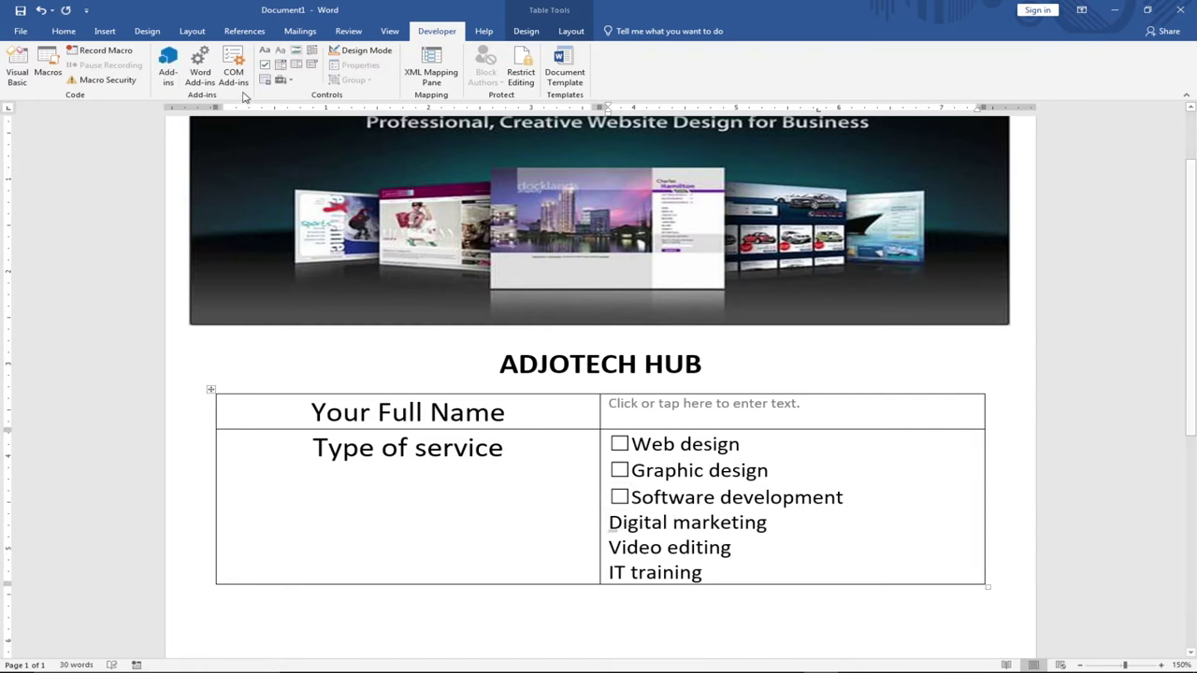
click(267, 69)
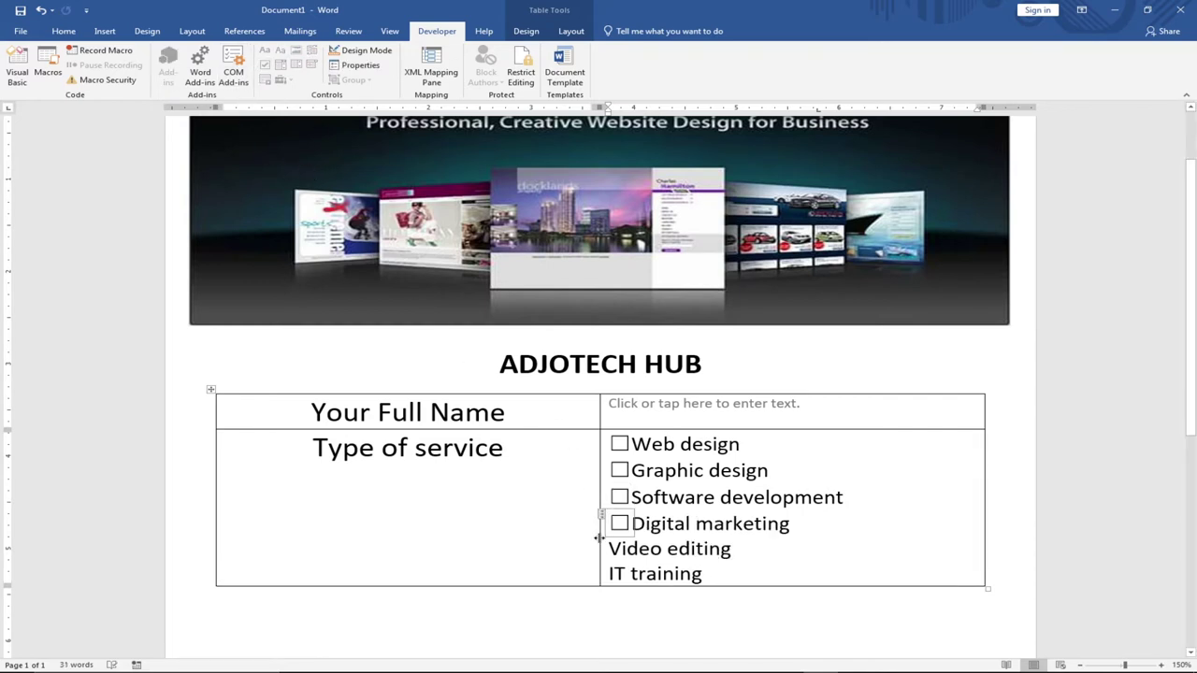
click(608, 552)
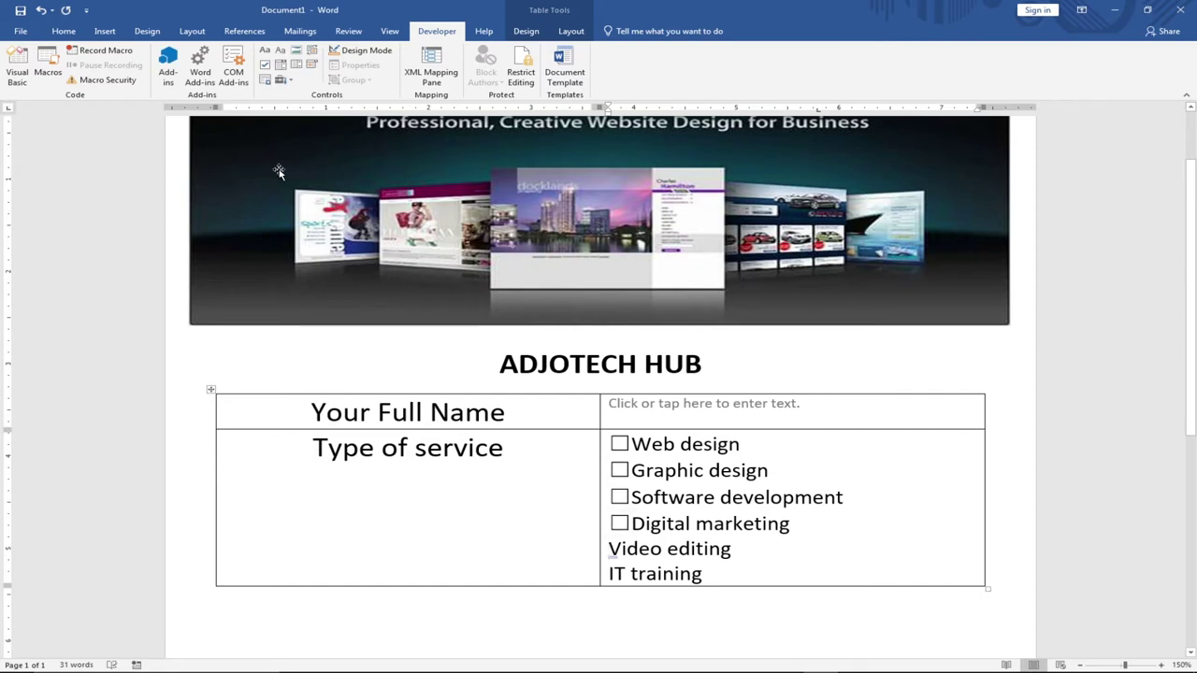
click(267, 68)
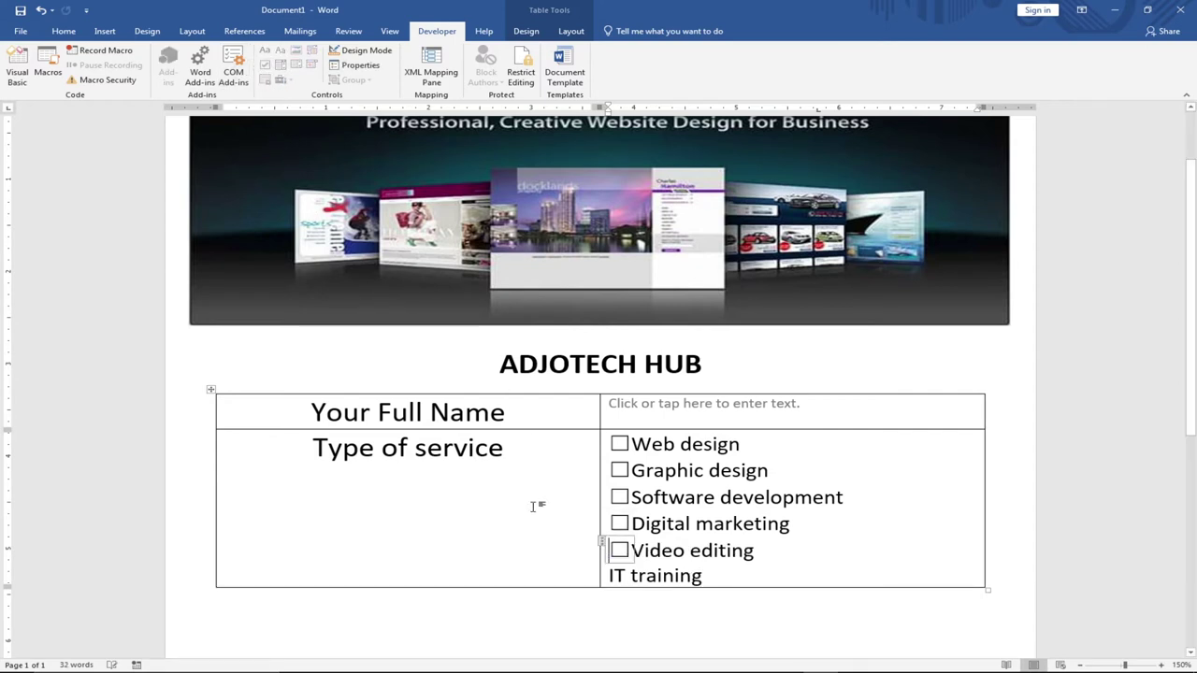
click(610, 576)
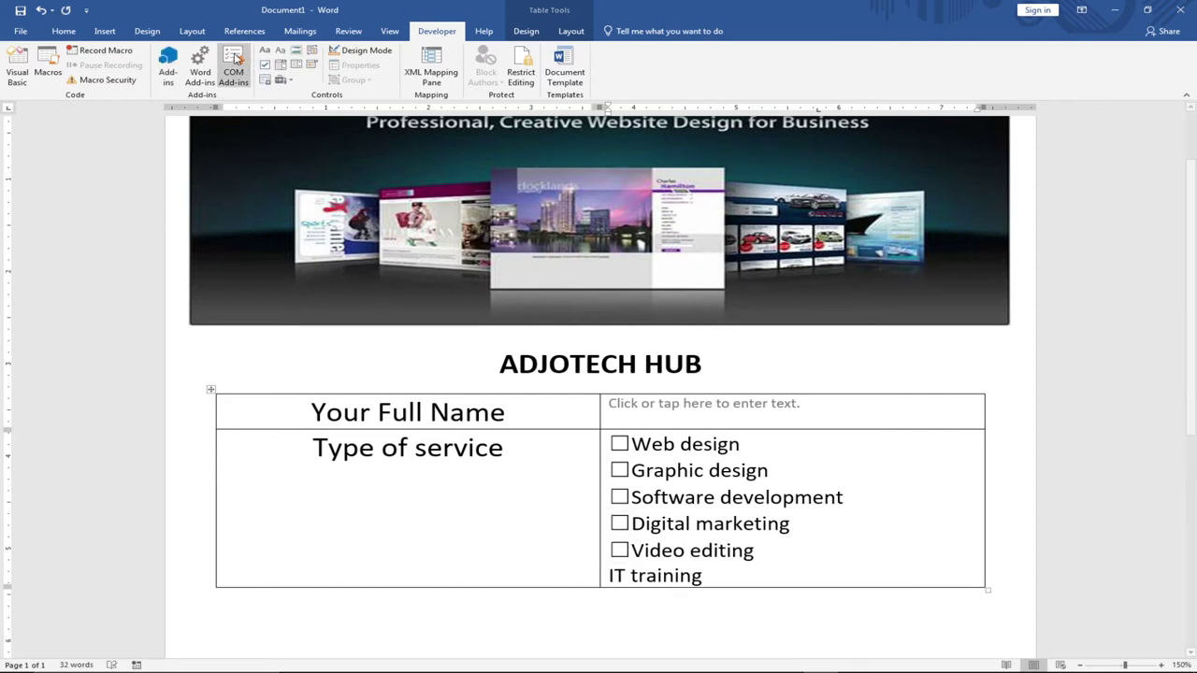
click(267, 81)
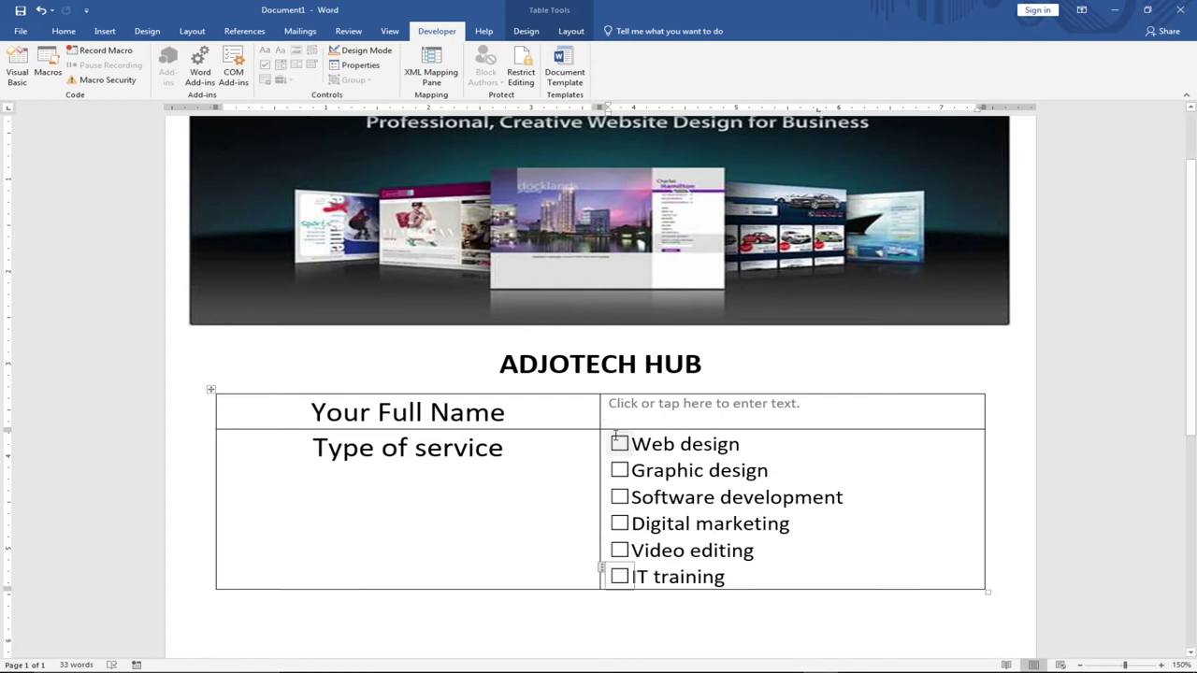
Step: Test ticking the Web design and Graphic design boxes, leave Web design ticked, and open its Properties
click(618, 445)
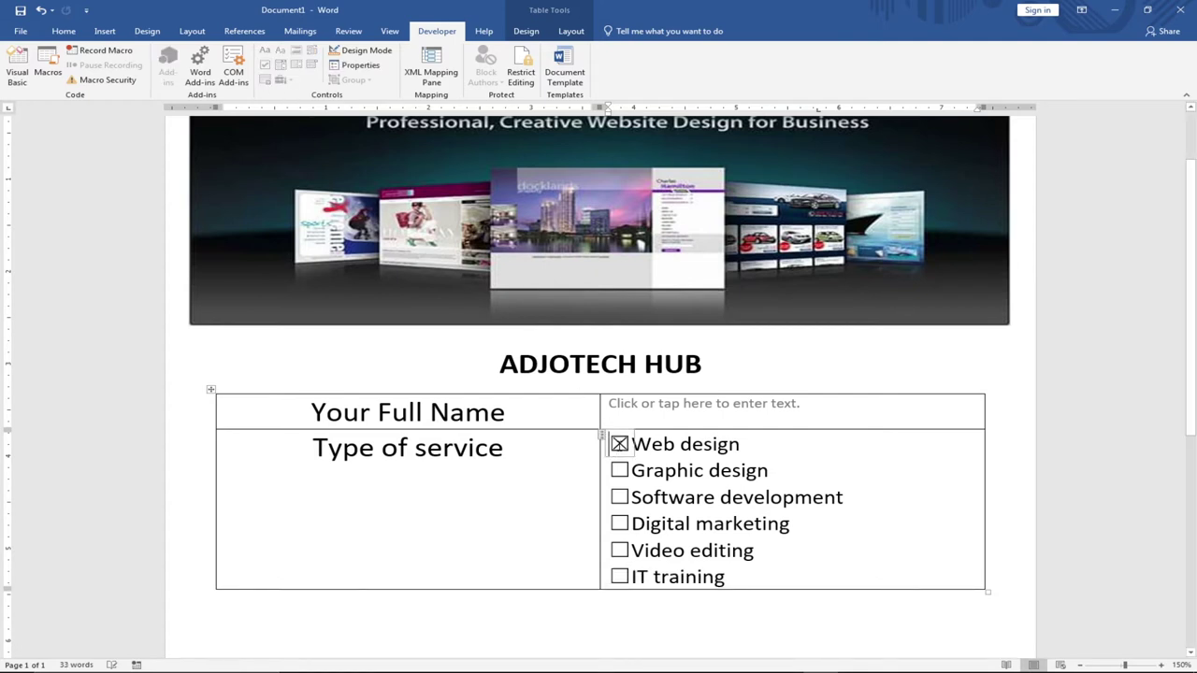
click(618, 470)
click(618, 444)
click(619, 470)
click(619, 444)
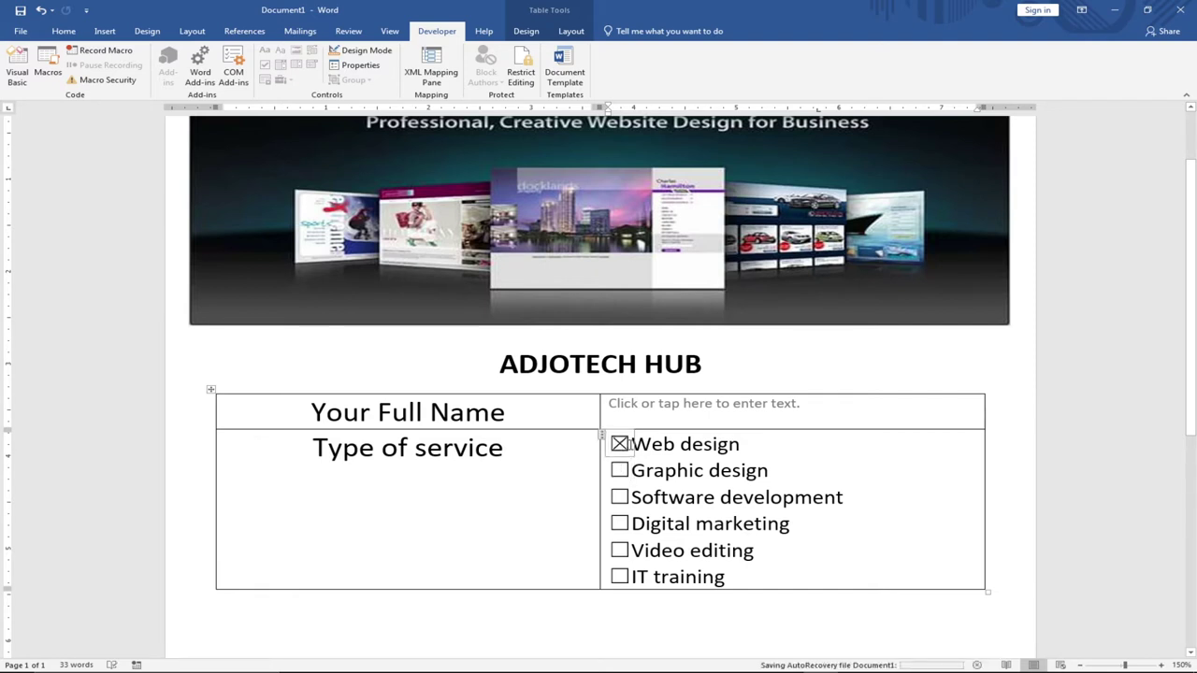
click(360, 65)
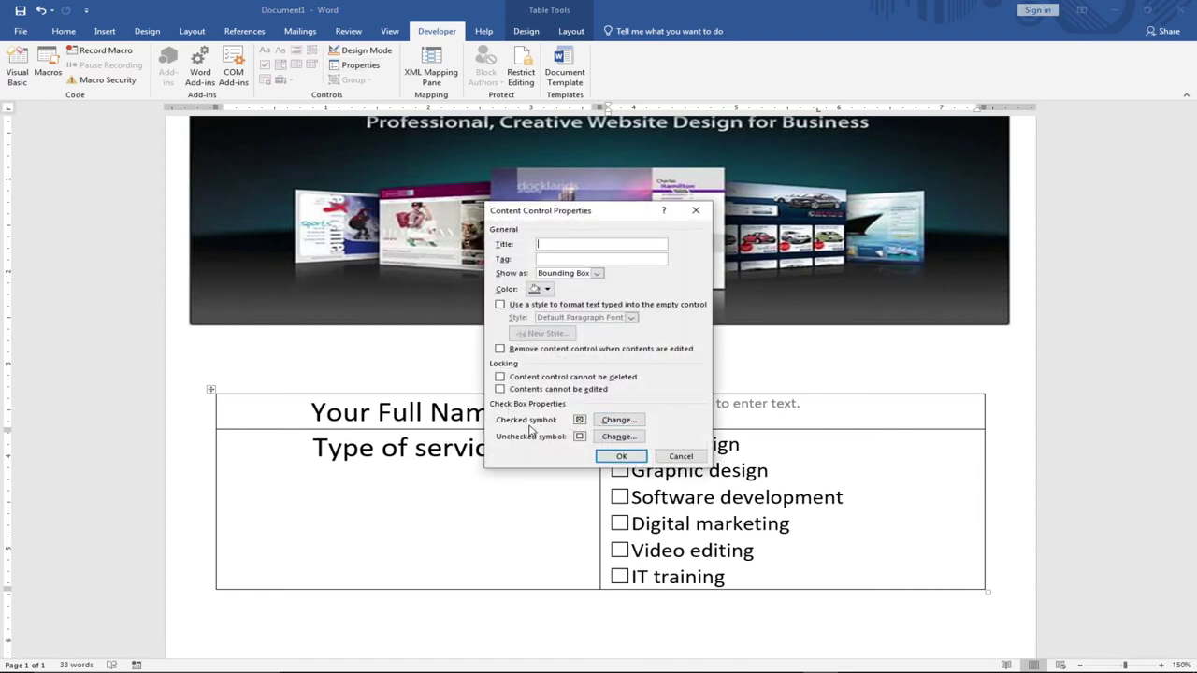
Step: Set the Web design check box's checked symbol to the √ square root sign
click(618, 420)
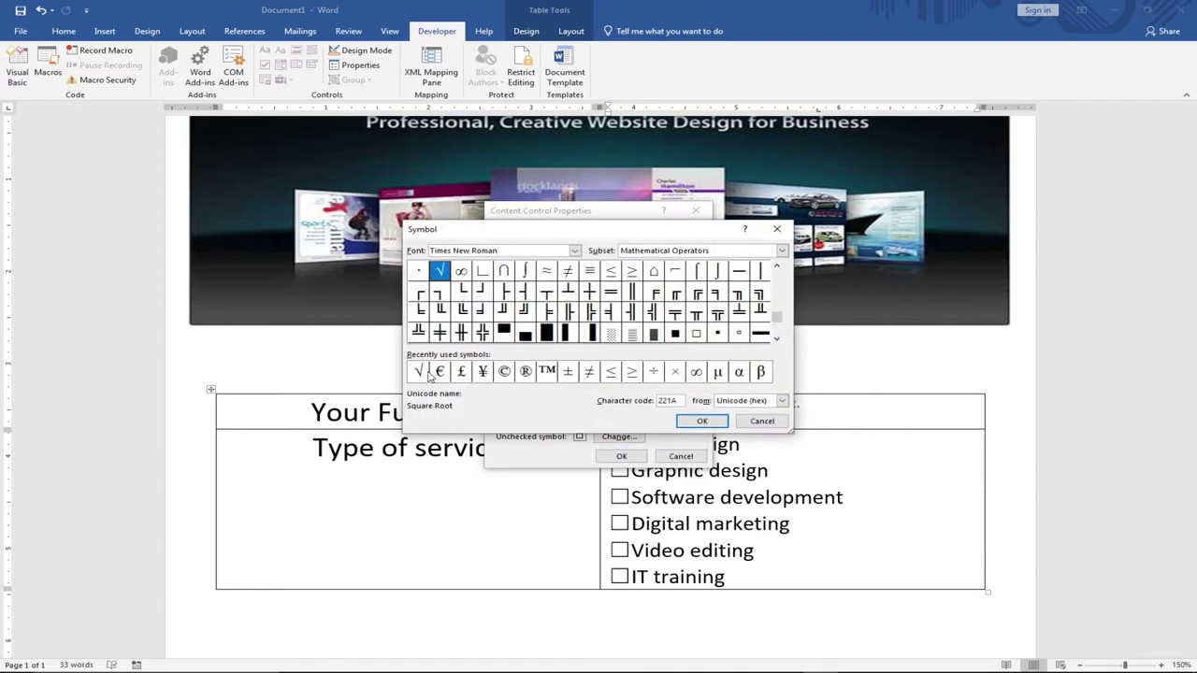
click(419, 373)
click(703, 422)
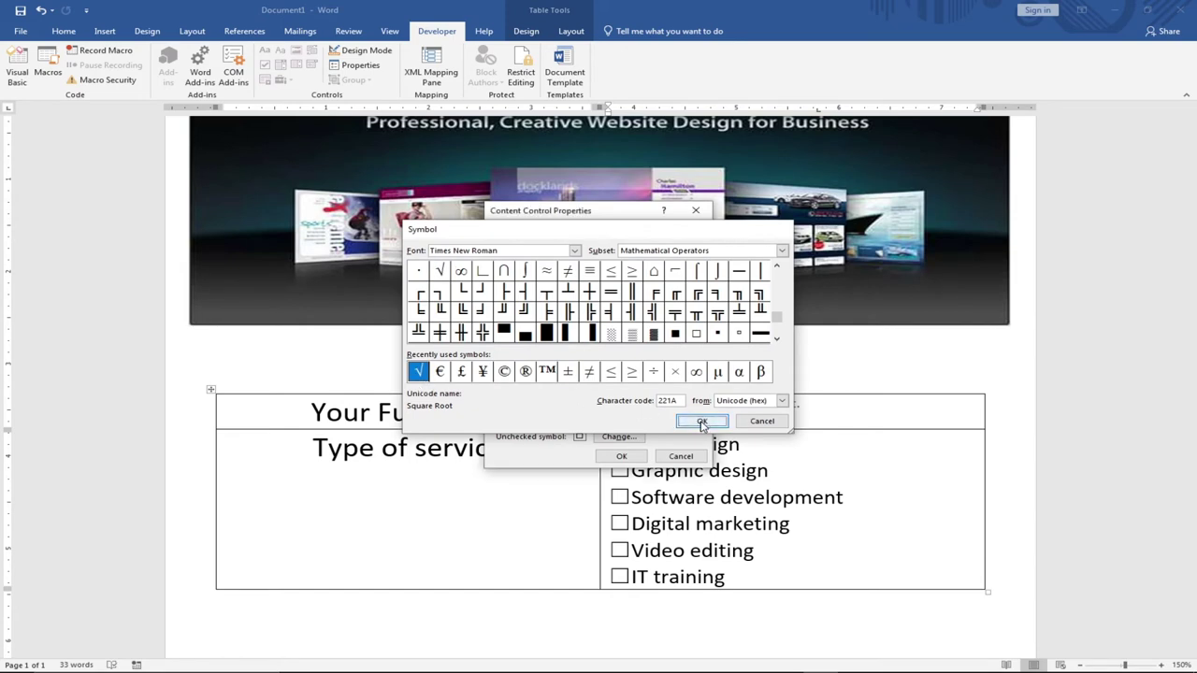
click(621, 456)
click(618, 443)
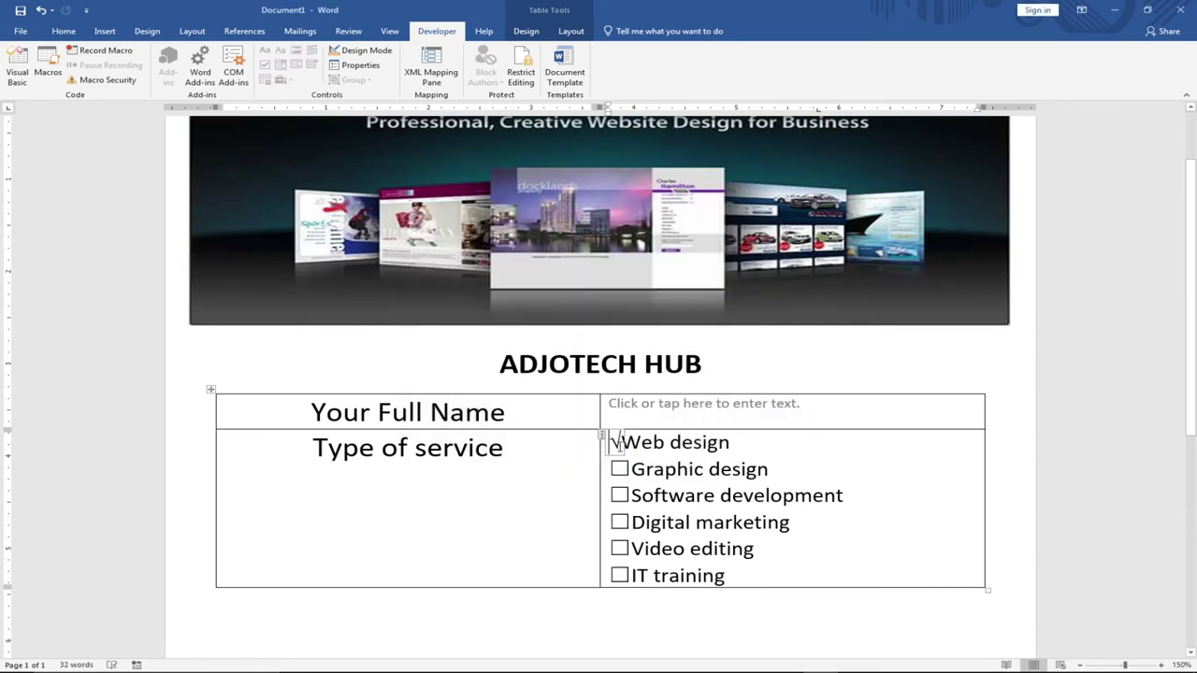
Step: Test the new √ tick on the Web design box, leaving it unchecked
click(758, 469)
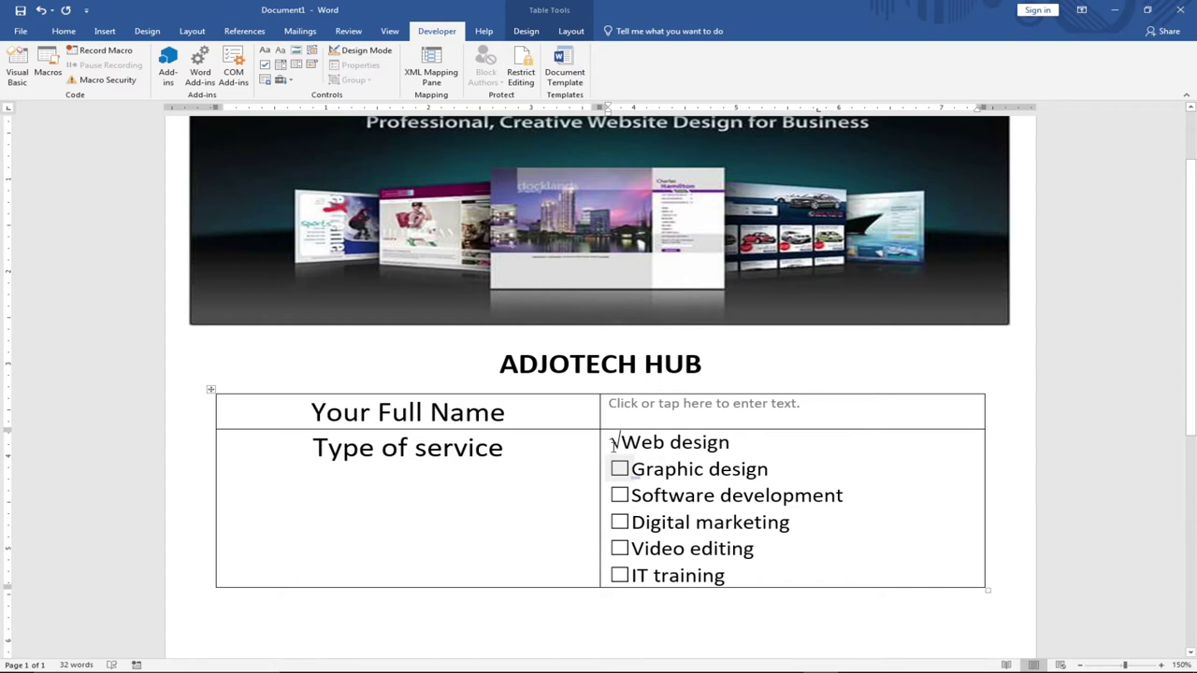
drag(610, 442, 620, 443)
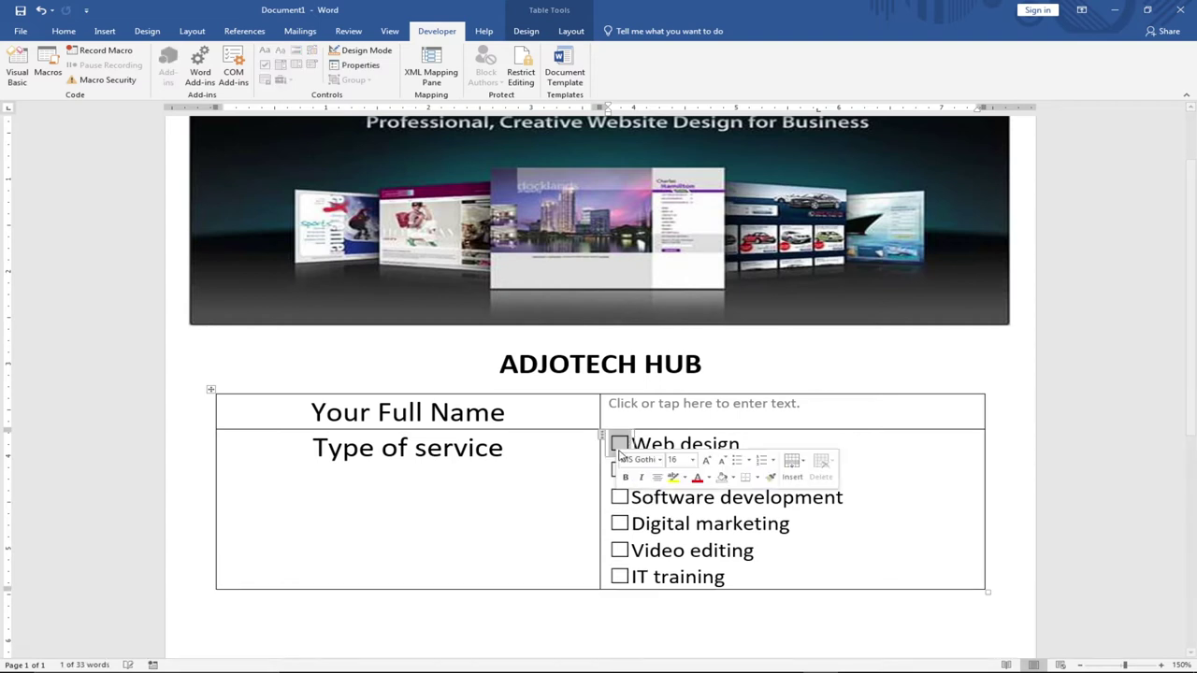
click(619, 445)
click(620, 444)
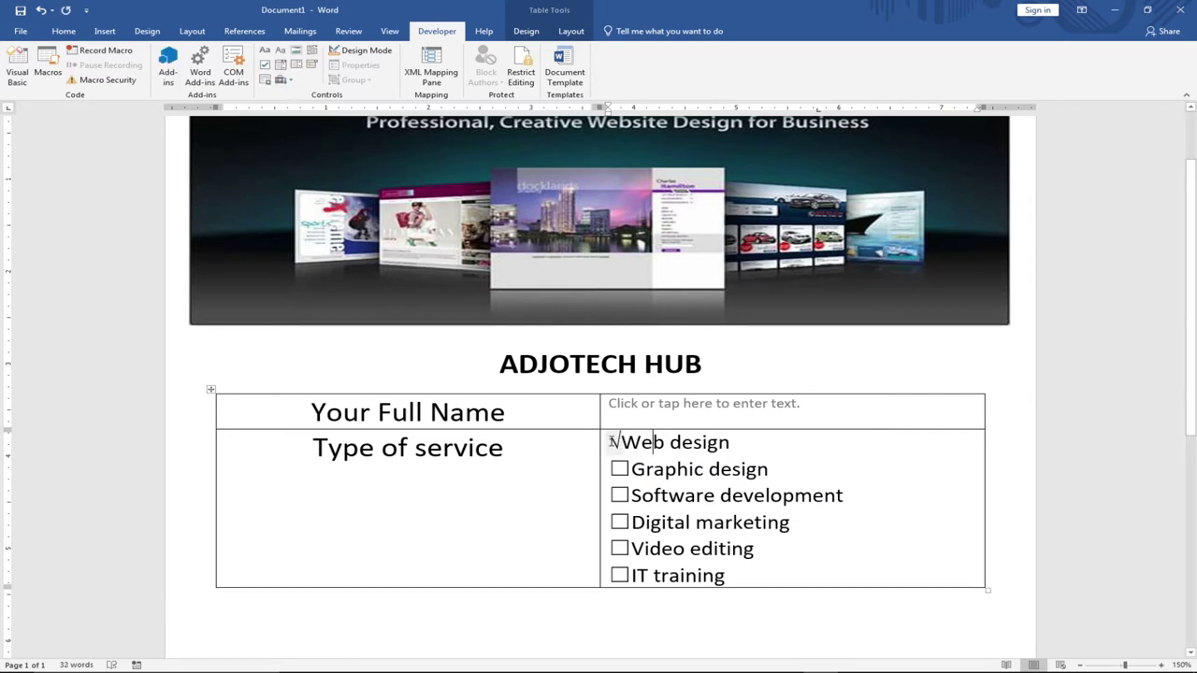
click(619, 444)
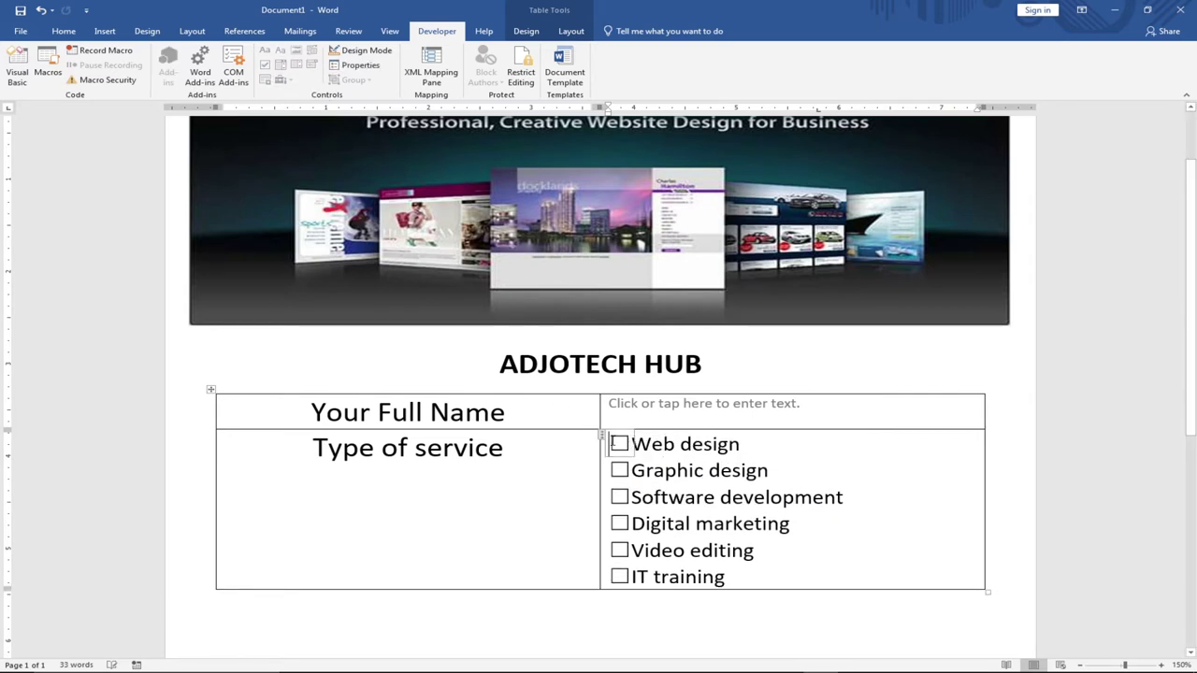
Step: Reopen the check box properties, then cancel without changing the symbol
click(355, 64)
click(612, 420)
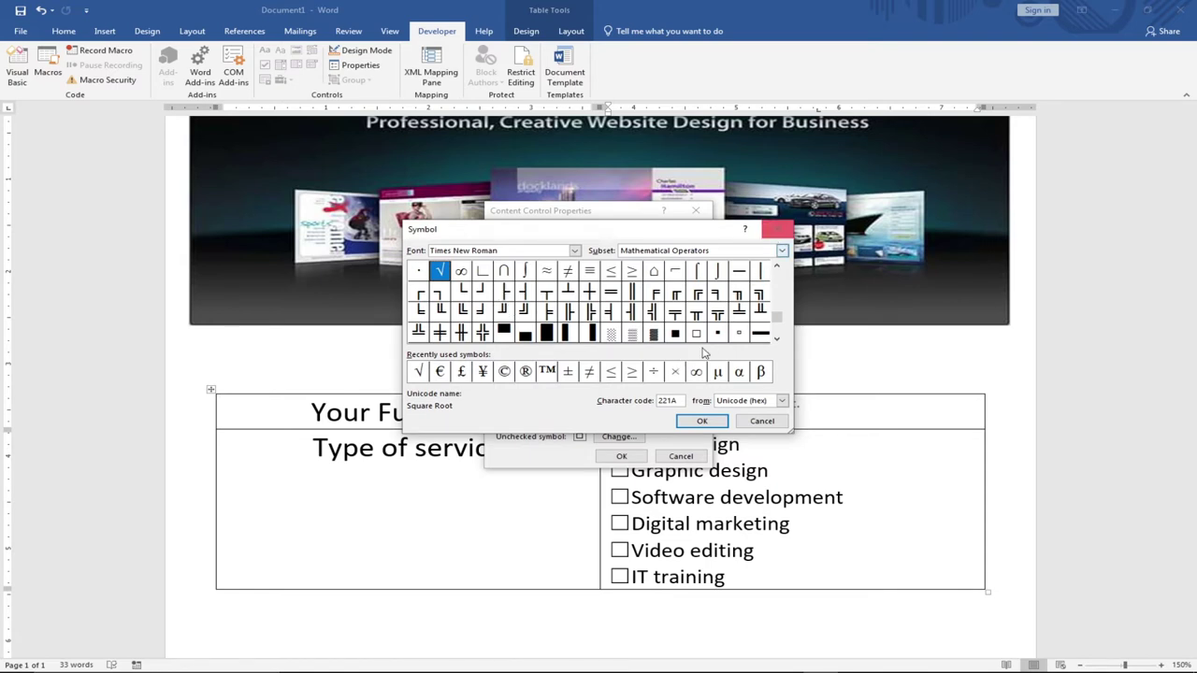
click(788, 230)
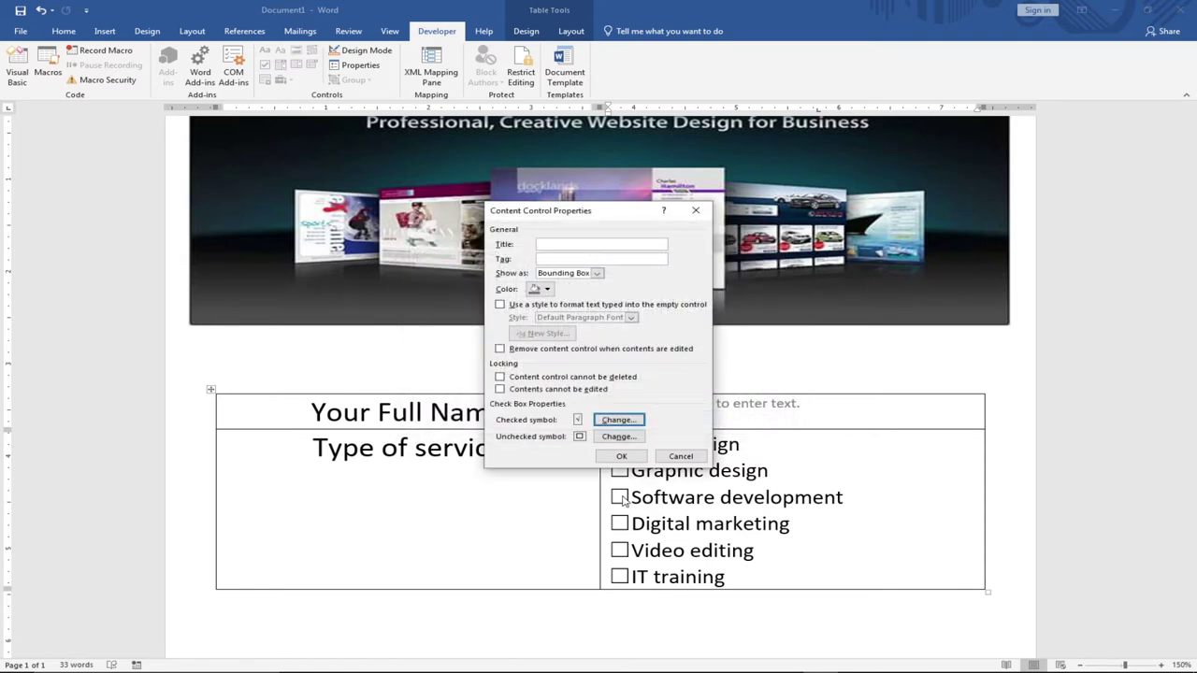
click(679, 457)
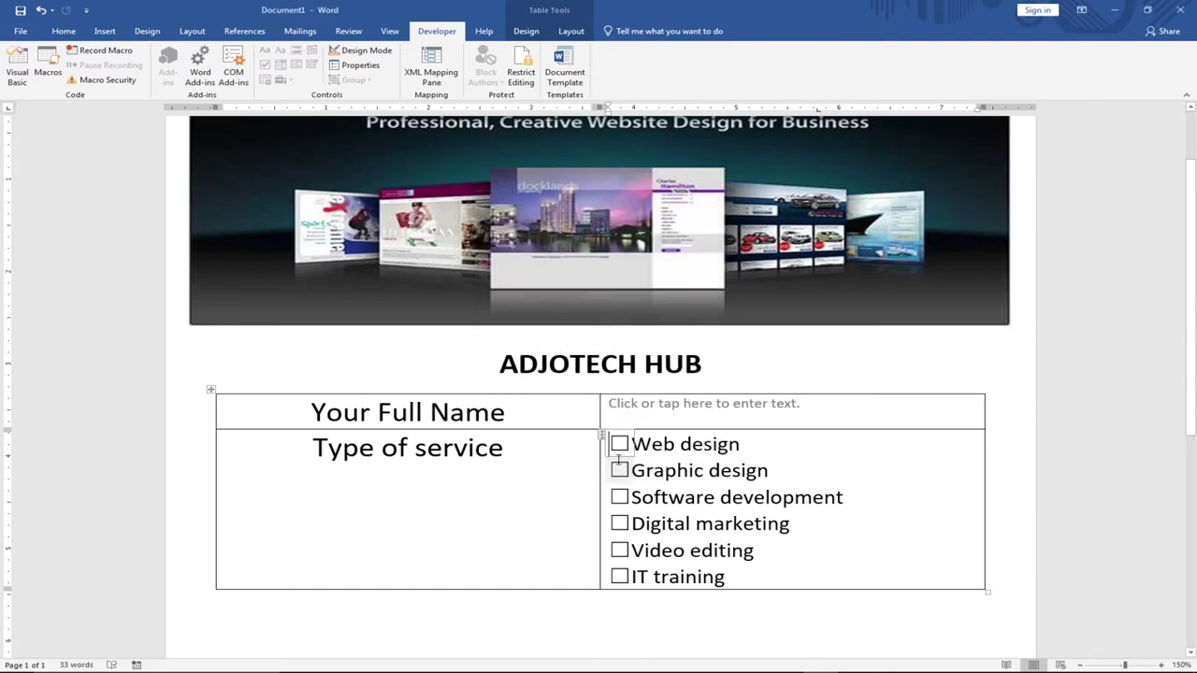
scroll(587, 510, down, 2)
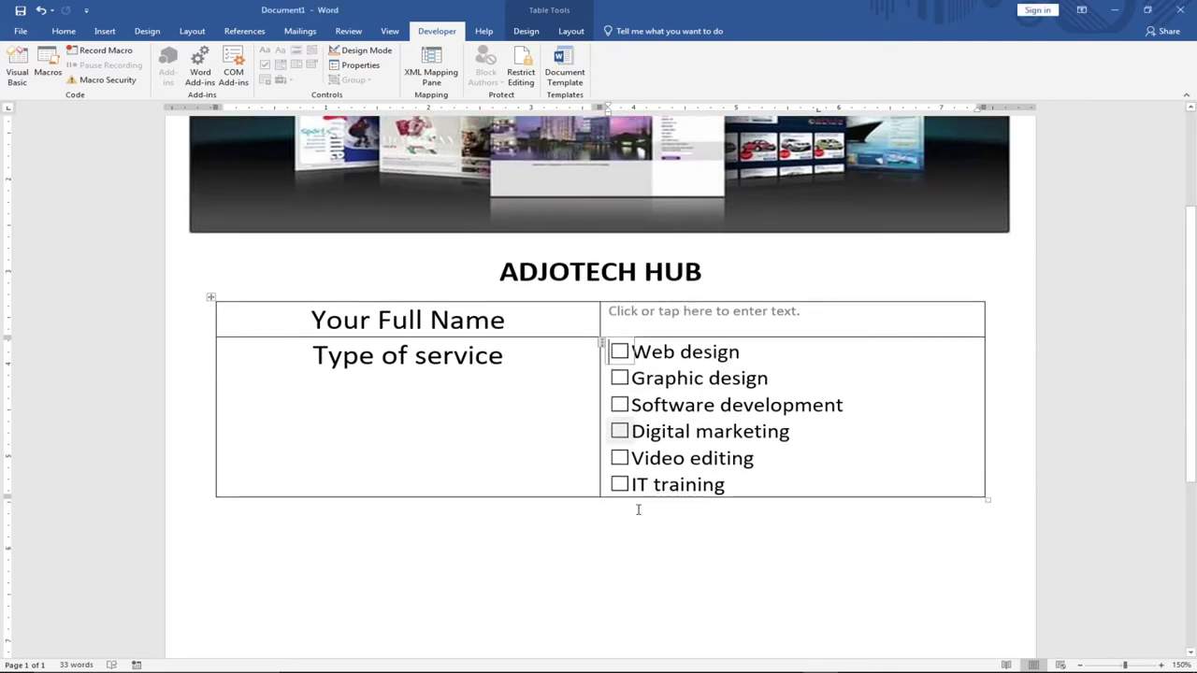
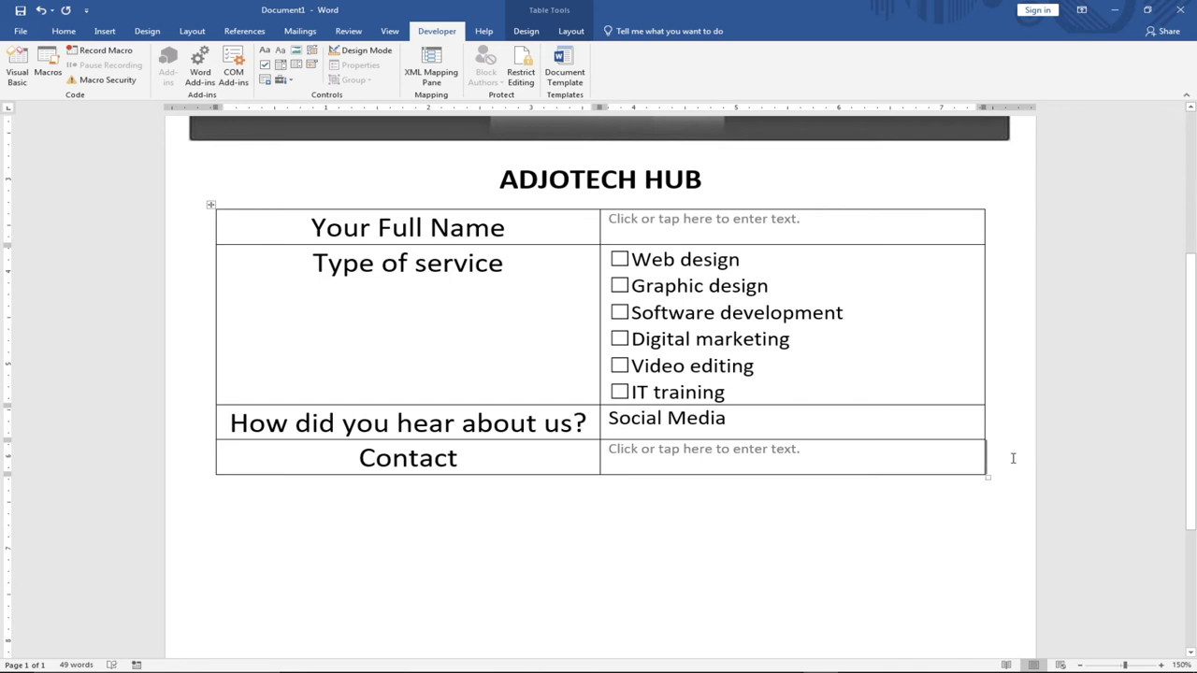
Step: Add an Email row below Contact with a plain text entry field in its answer cell
click(771, 465)
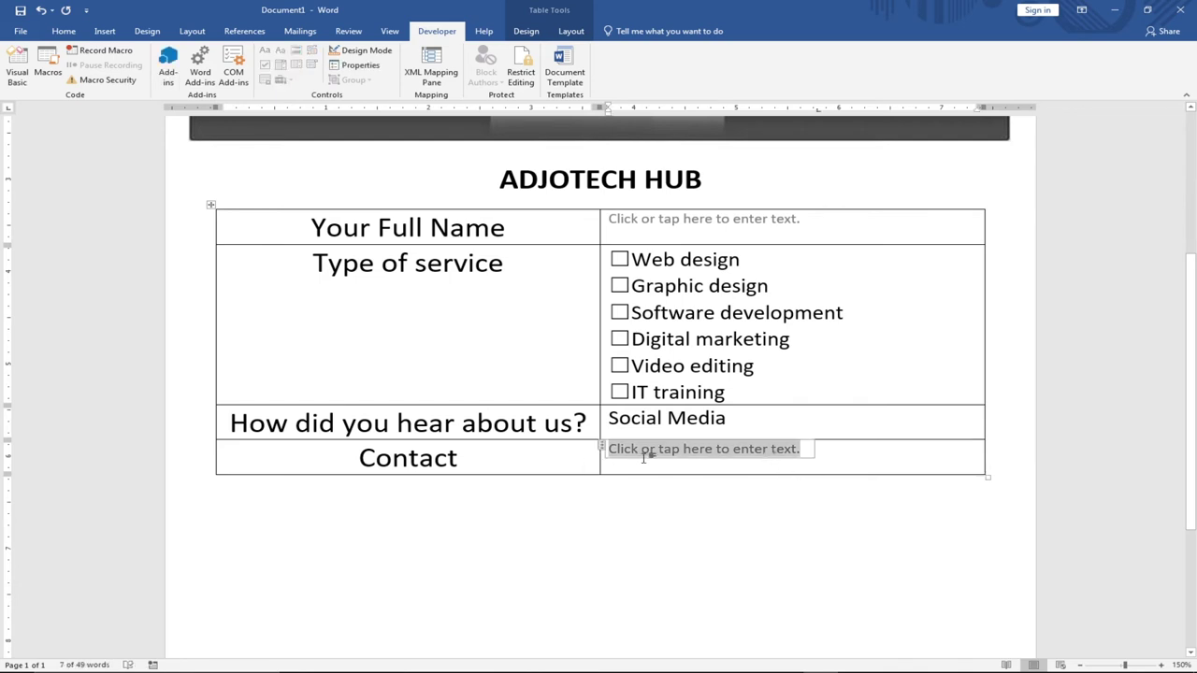
click(994, 453)
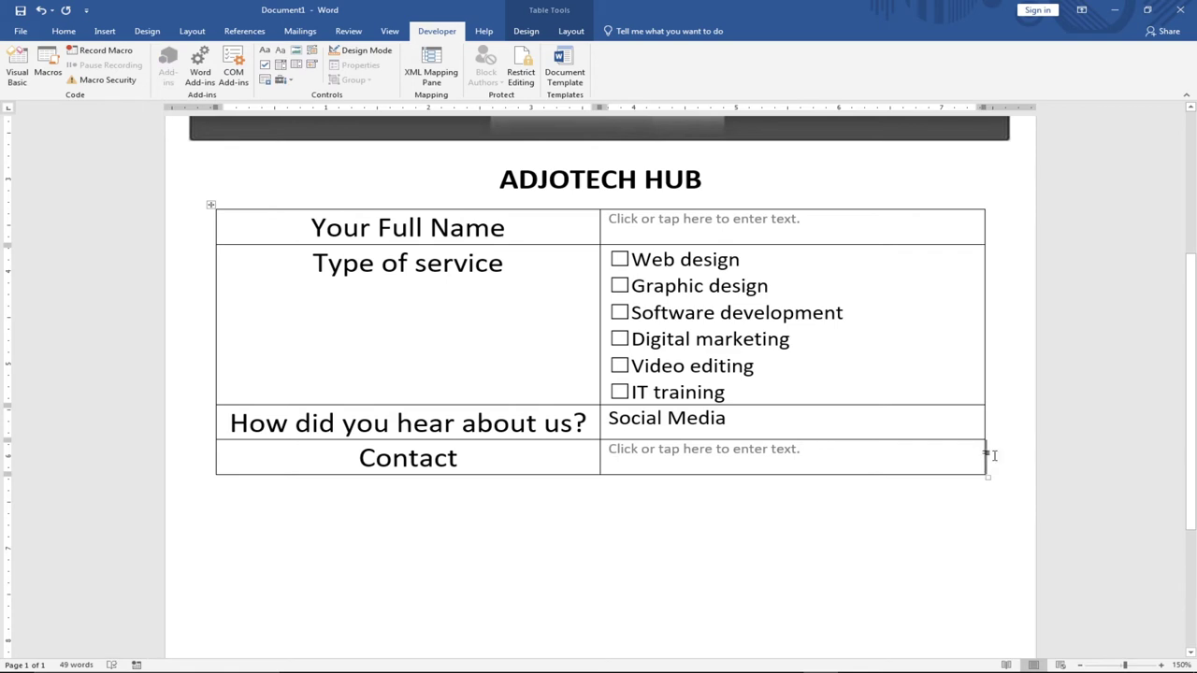
key(Return)
text(emi)
key(BackSpace)
text(ailk)
key(BackSpace)
key(BackSpace)
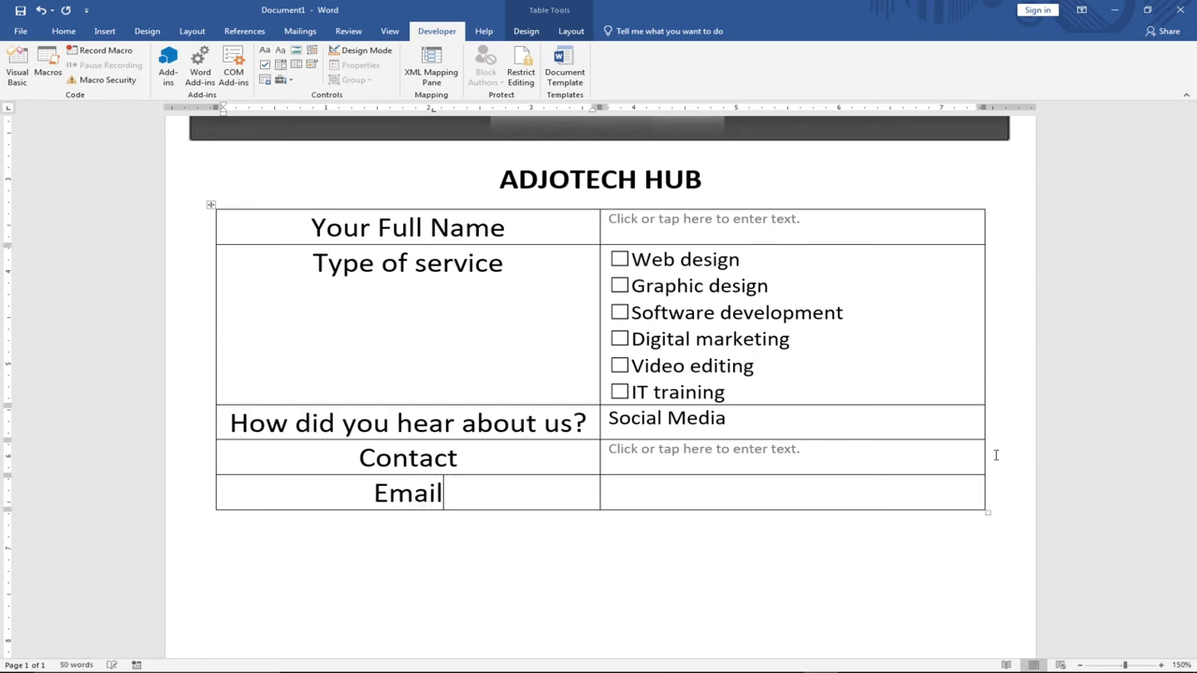
click(687, 491)
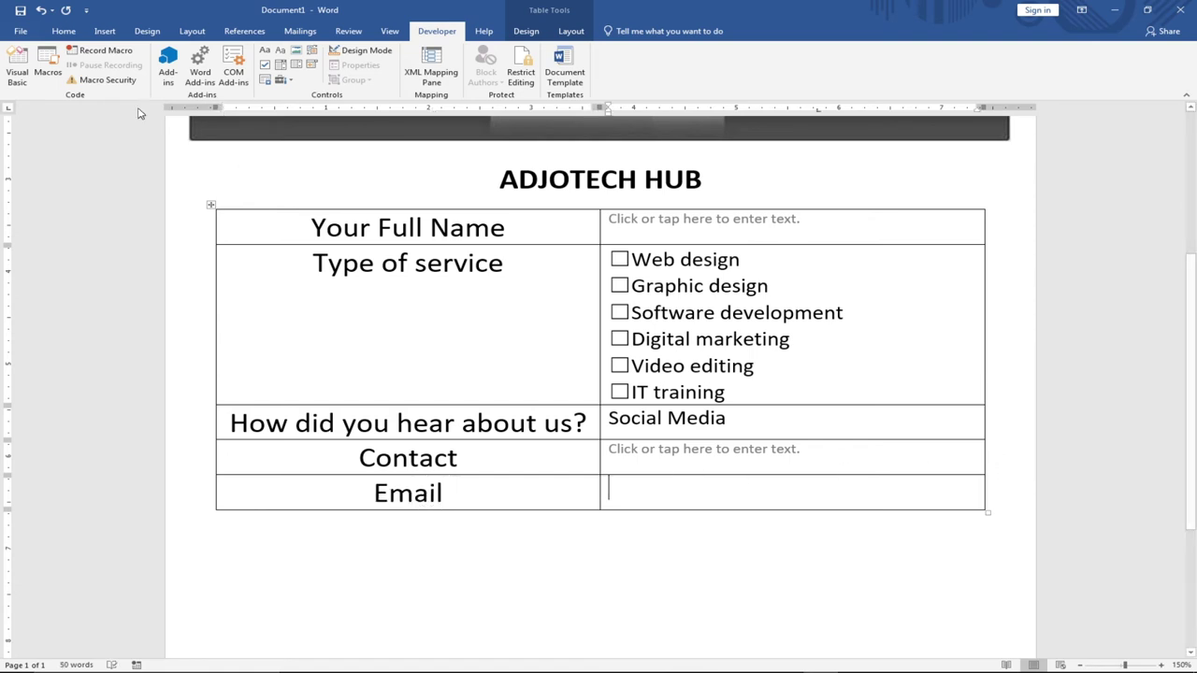
click(280, 52)
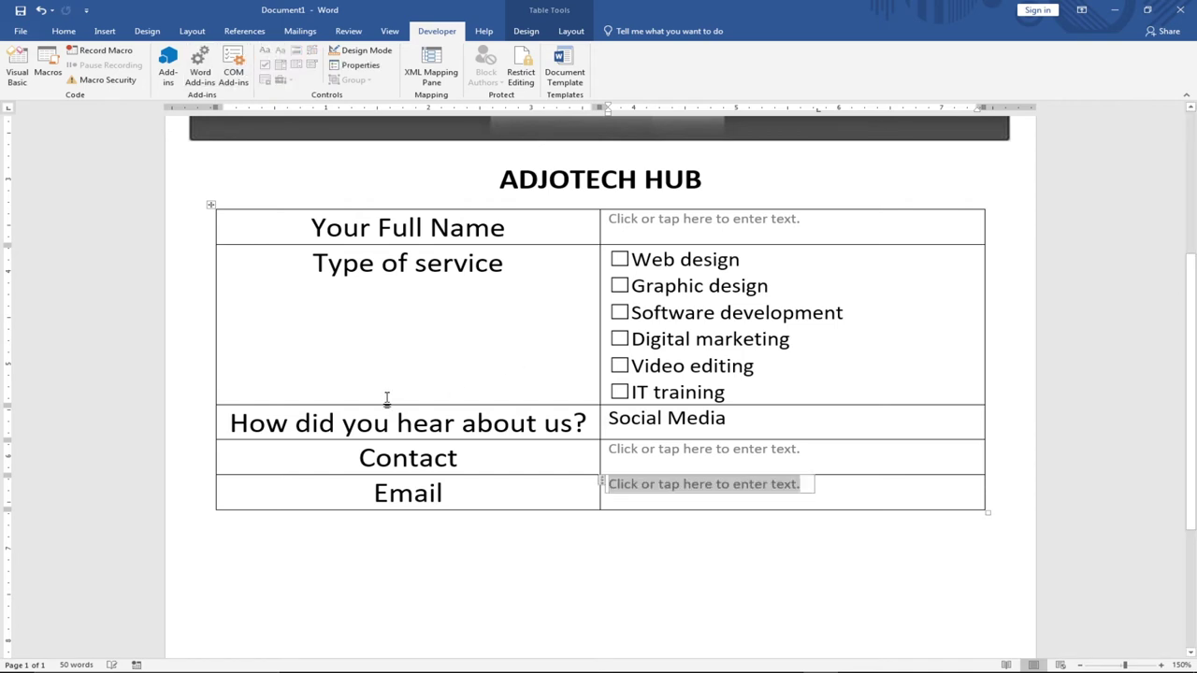
Step: Add a new row labelled 'Preferred mode contact' below the Email row
click(1013, 497)
key(Return)
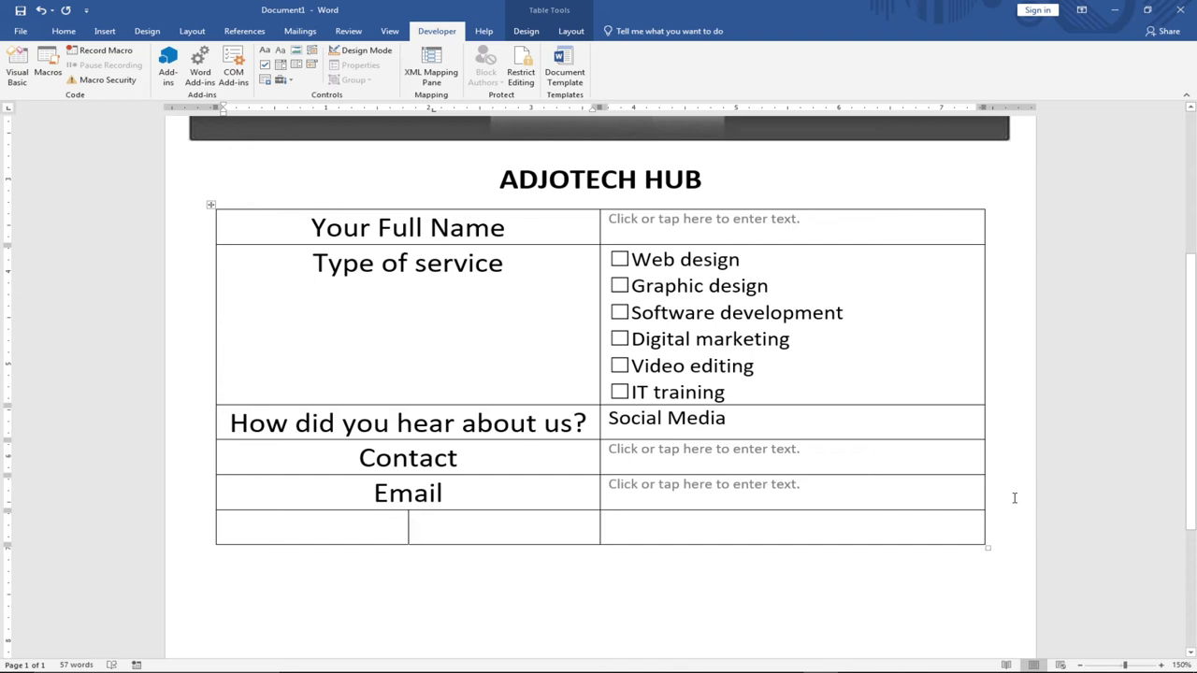
text(preferred mode o)
key(BackSpace)
text(contat)
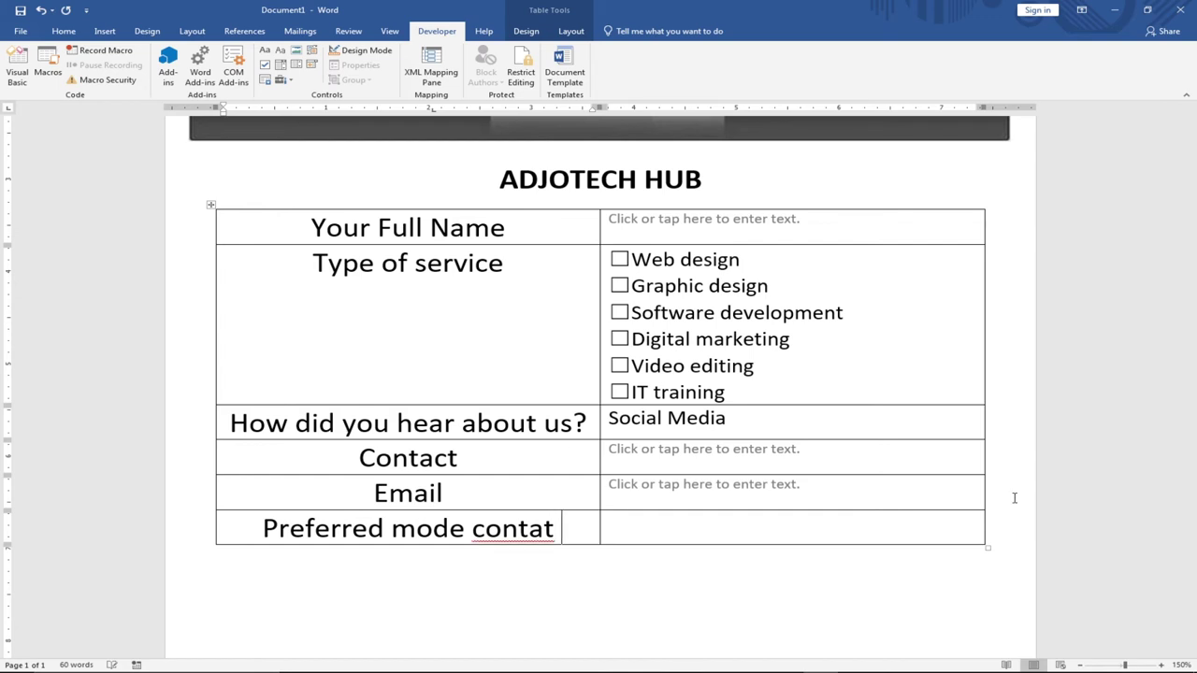
key(BackSpace)
key(BackSpace)
text(ct)
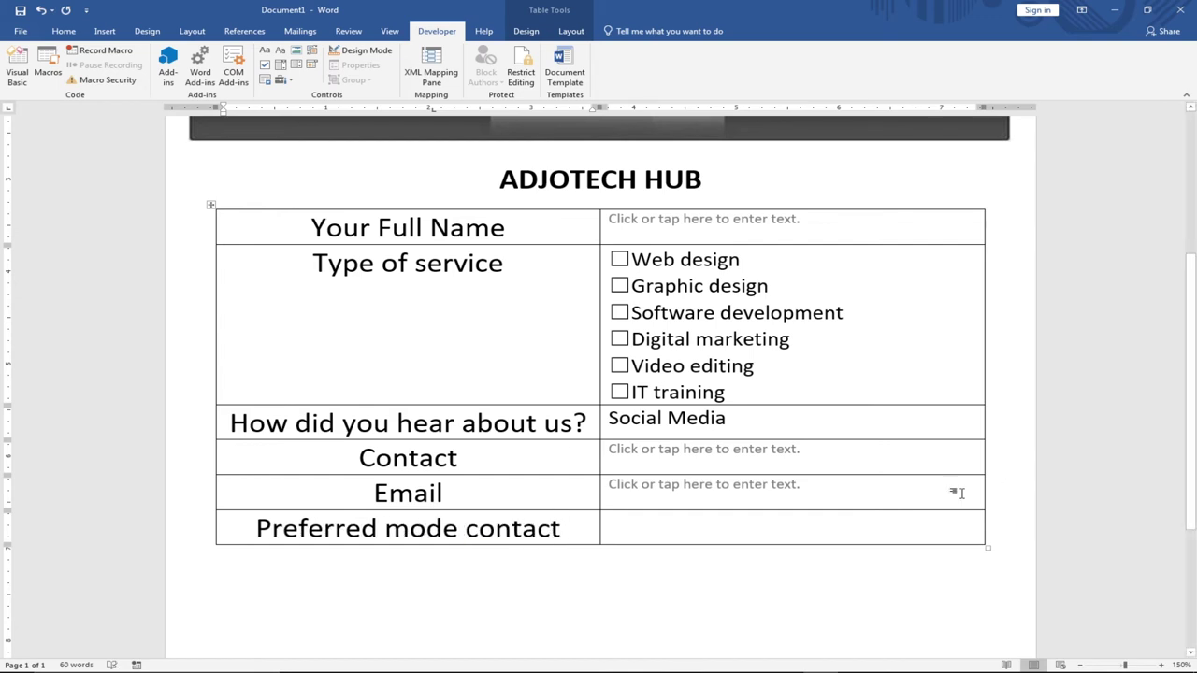
click(658, 534)
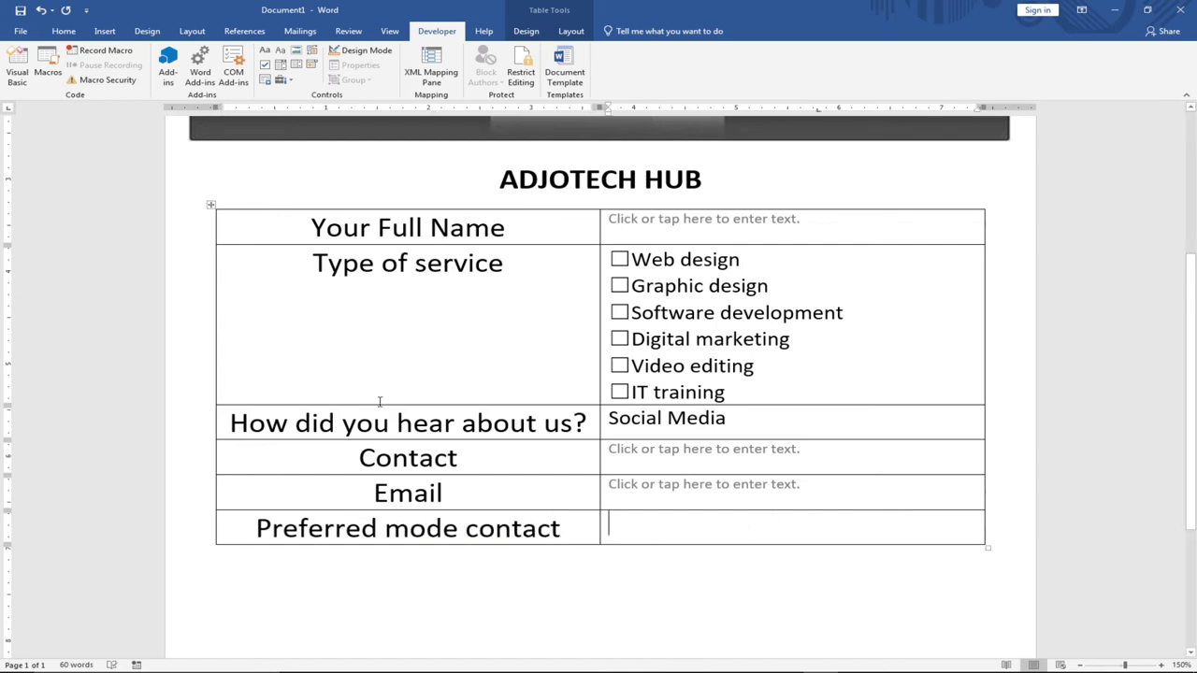
Step: Insert a drop-down list in the Preferred mode contact cell with choices Email and Phone
click(299, 64)
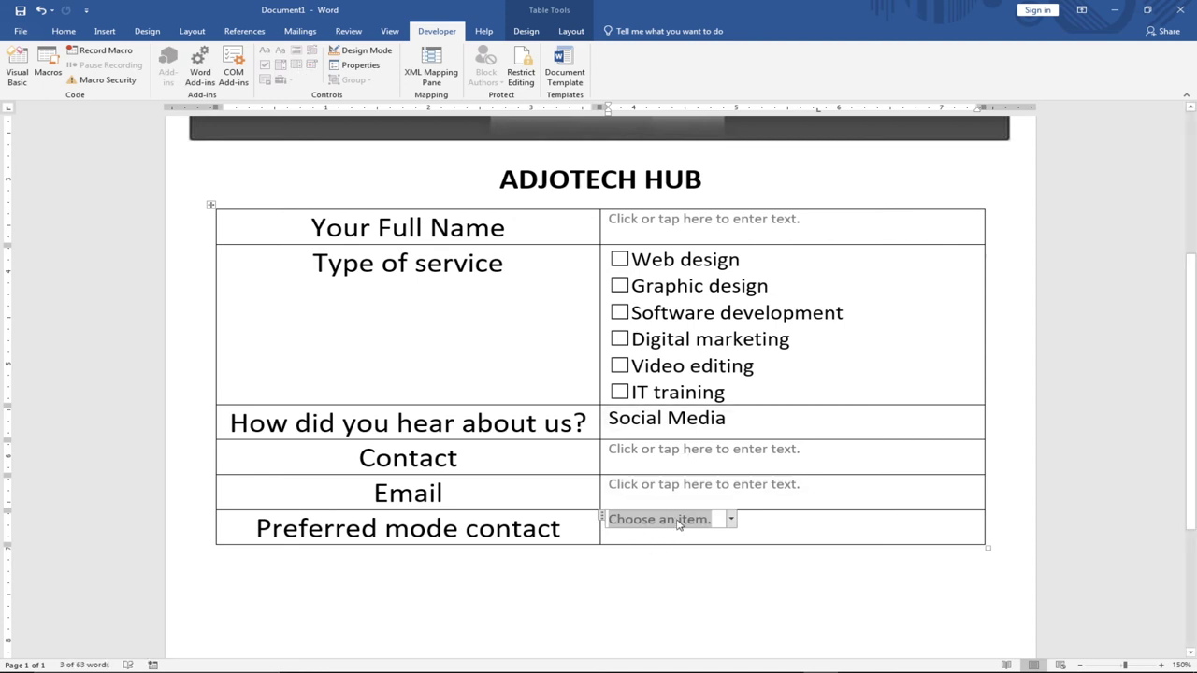
click(359, 65)
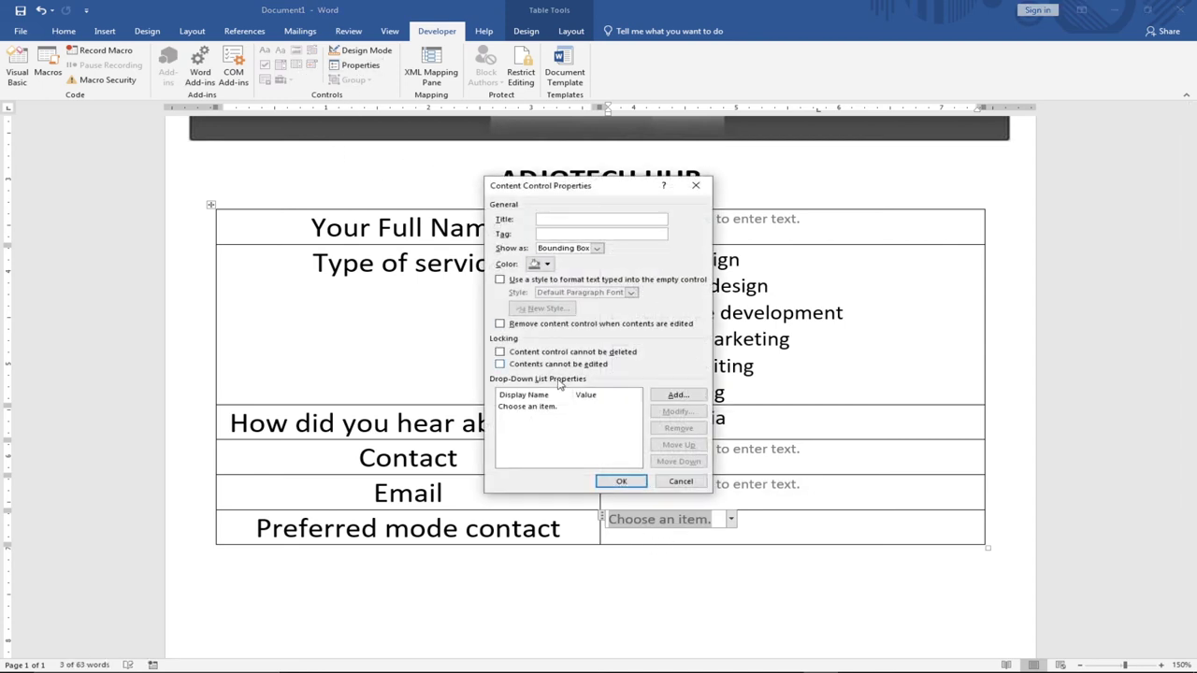
click(676, 397)
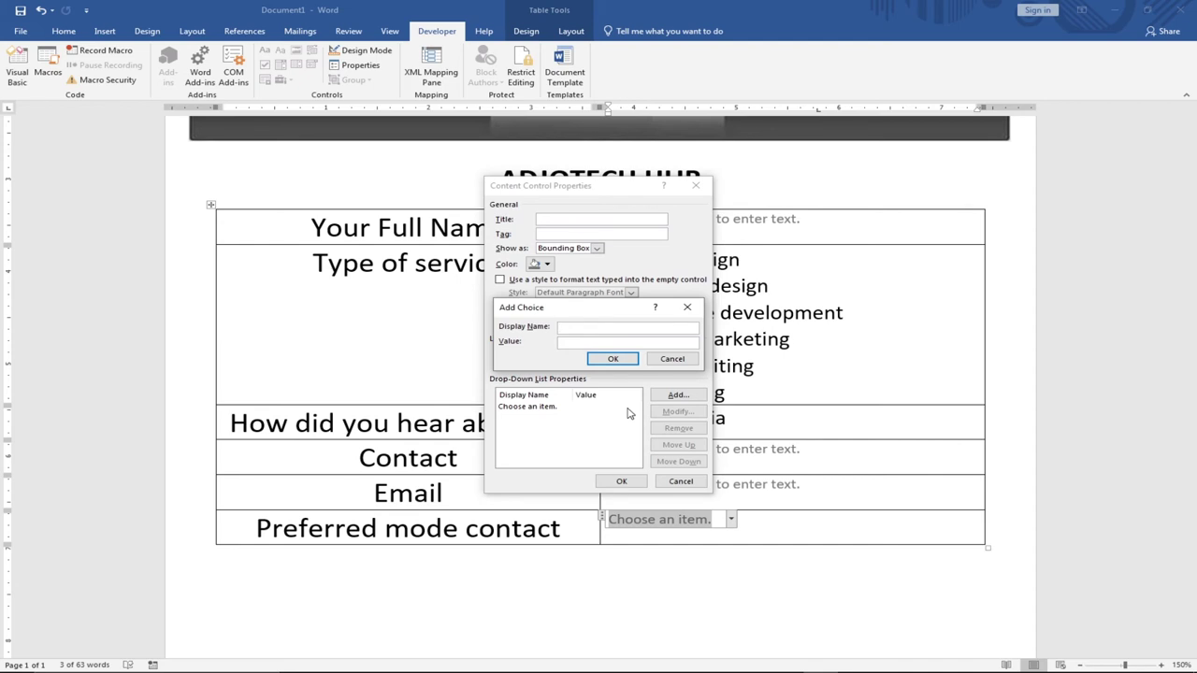
text(Email)
click(617, 364)
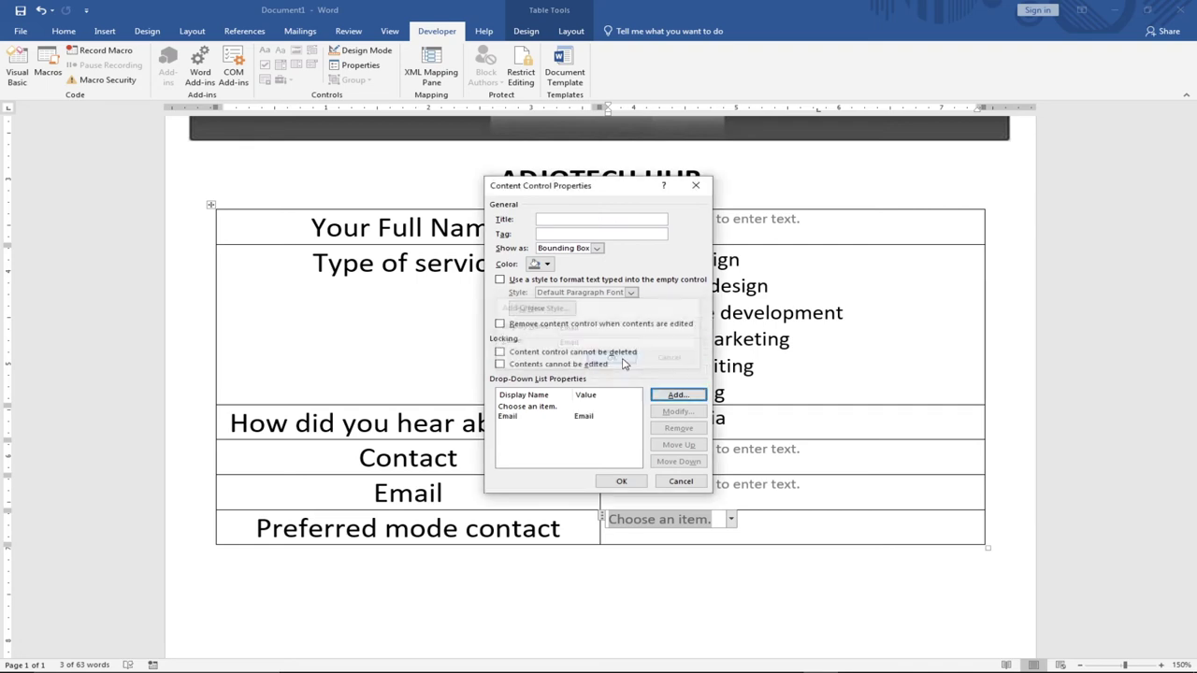
click(671, 399)
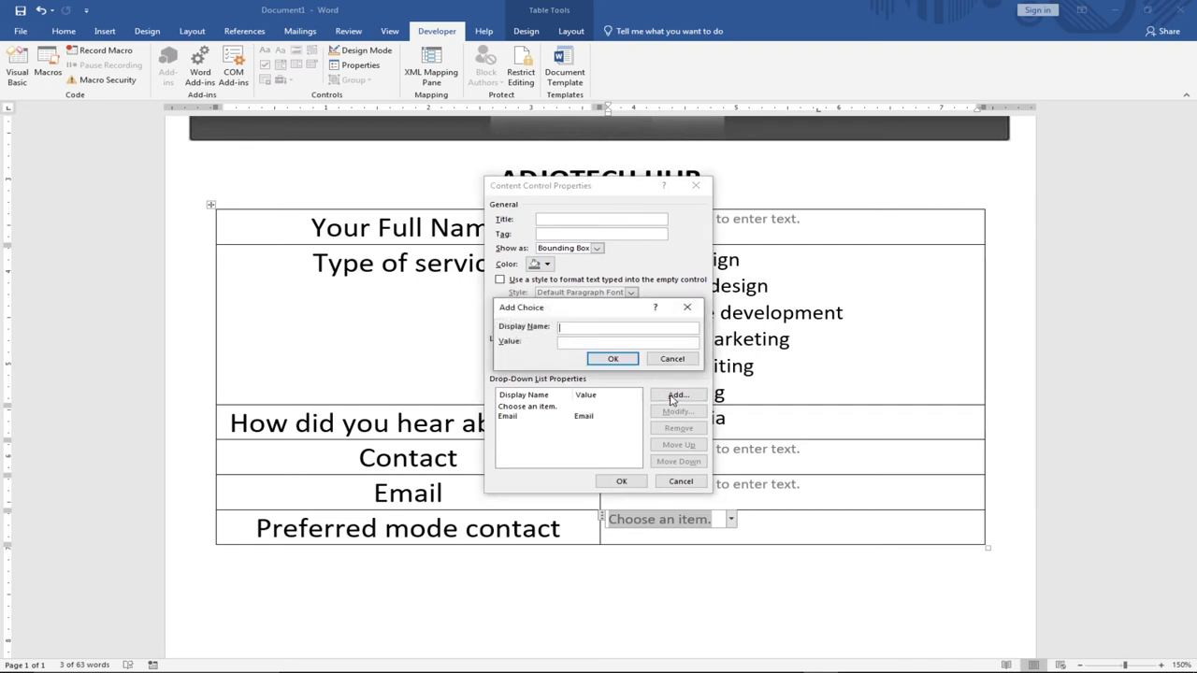
text(Phone)
click(610, 361)
click(621, 480)
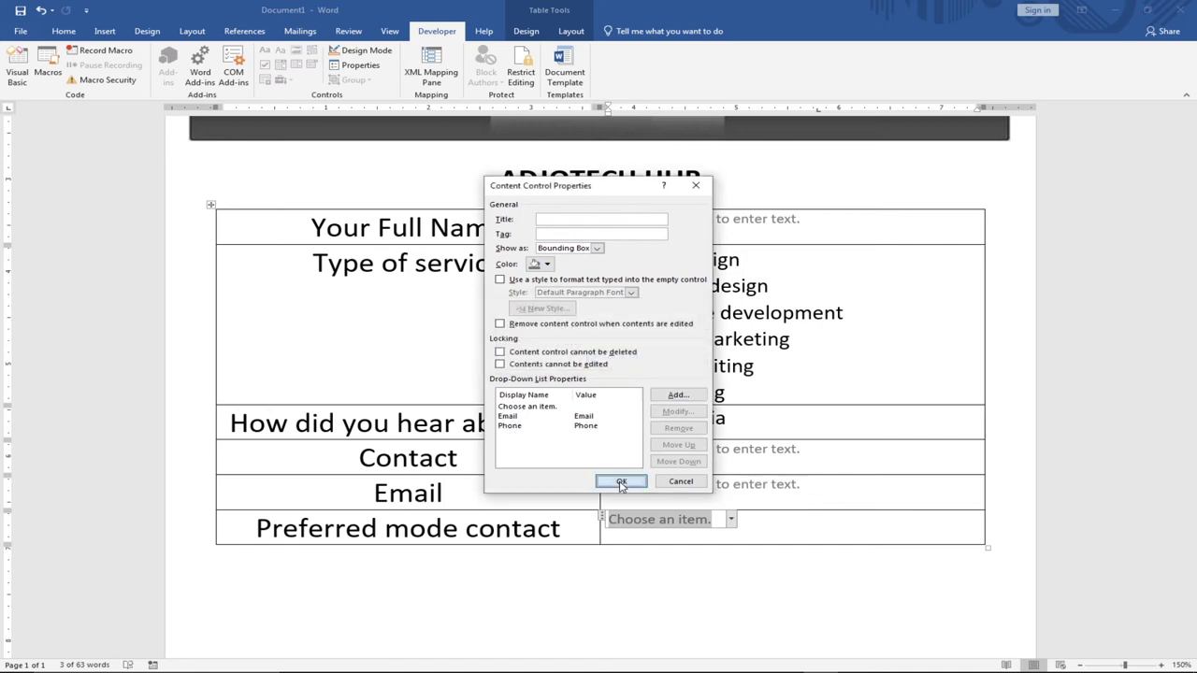
Step: Open the new drop-down to check its choices, then close it without picking one
click(731, 520)
click(696, 527)
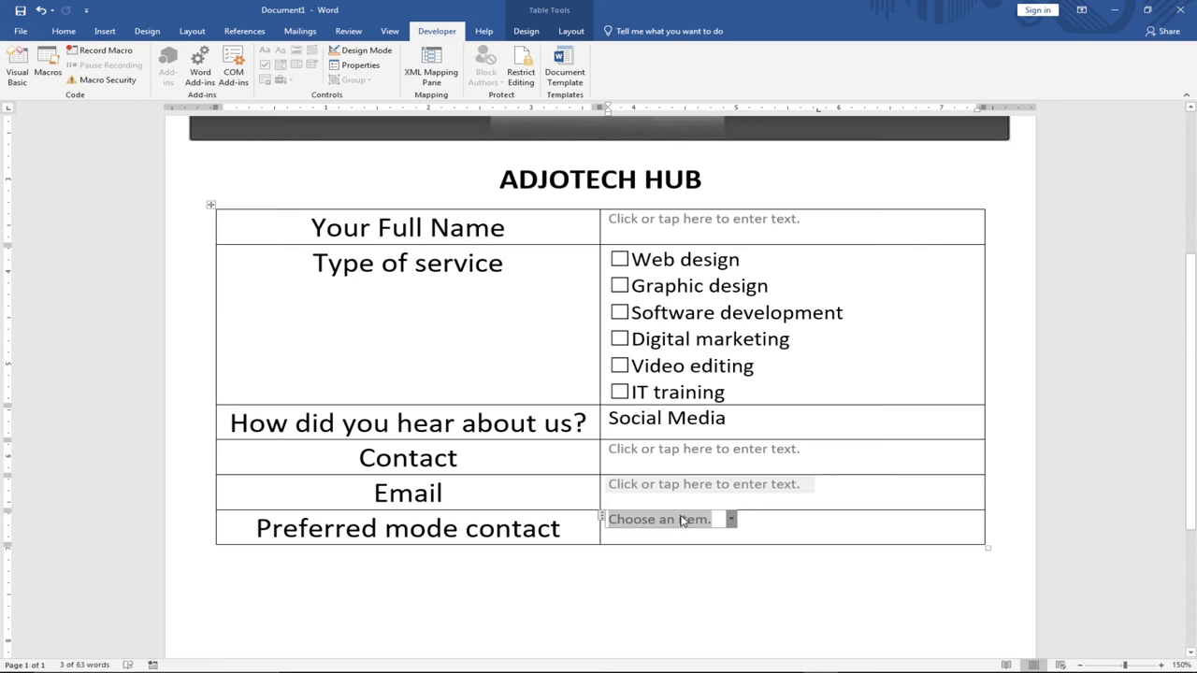
scroll(944, 504, down, 2)
Step: Add a bottom row labelled 'Preferred date' below Preferred mode contact
click(999, 443)
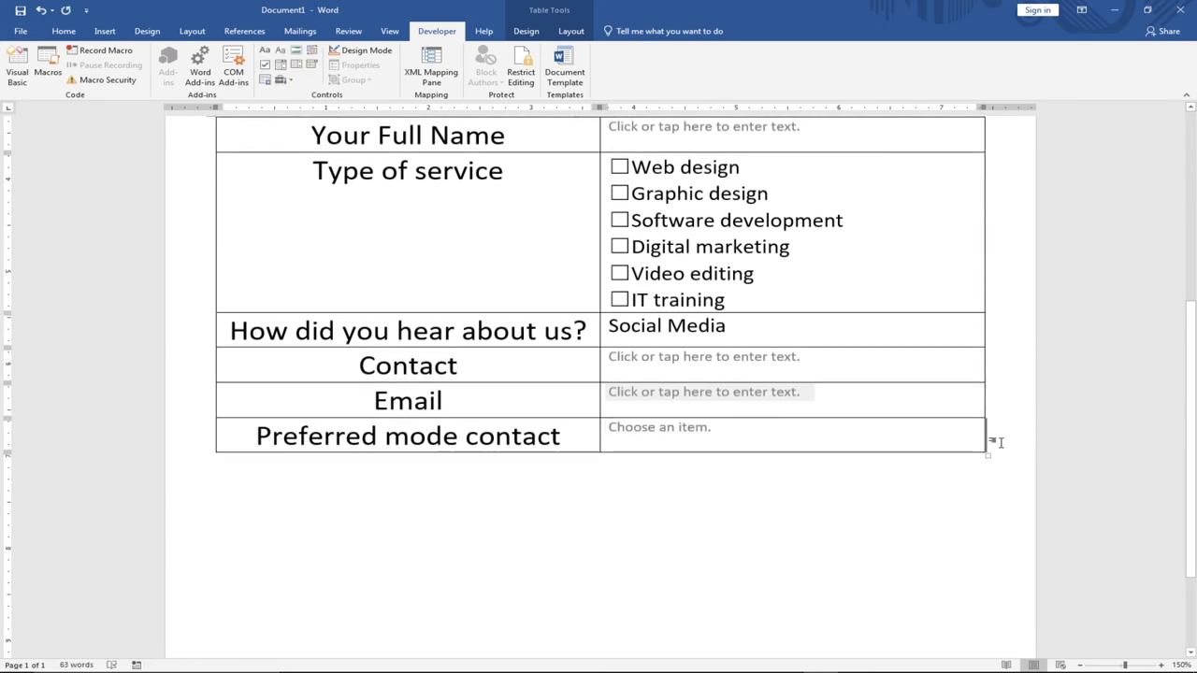
key(Return)
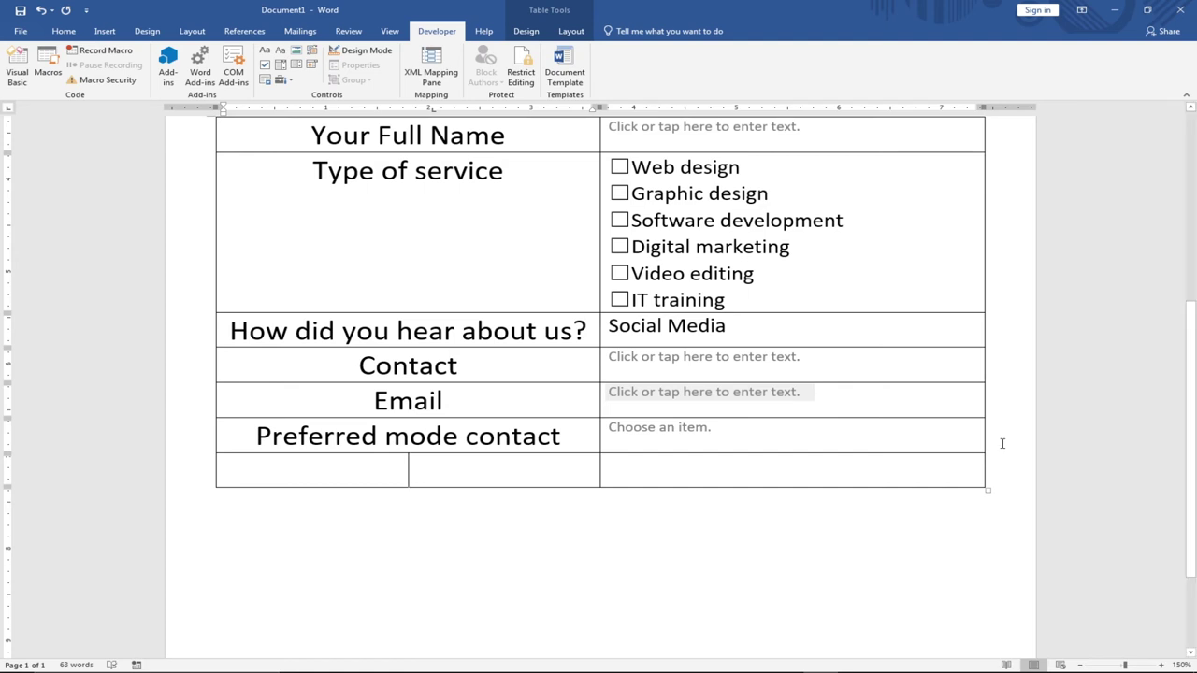
text(preff)
key(BackSpace)
text(erred date)
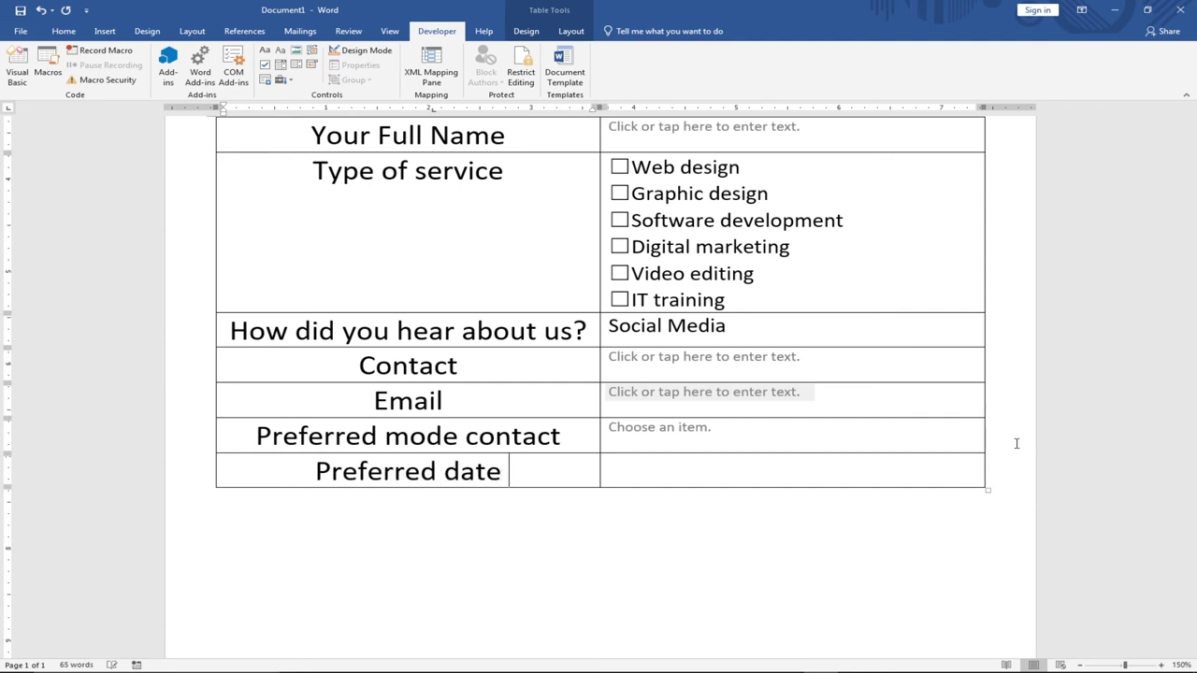
click(713, 473)
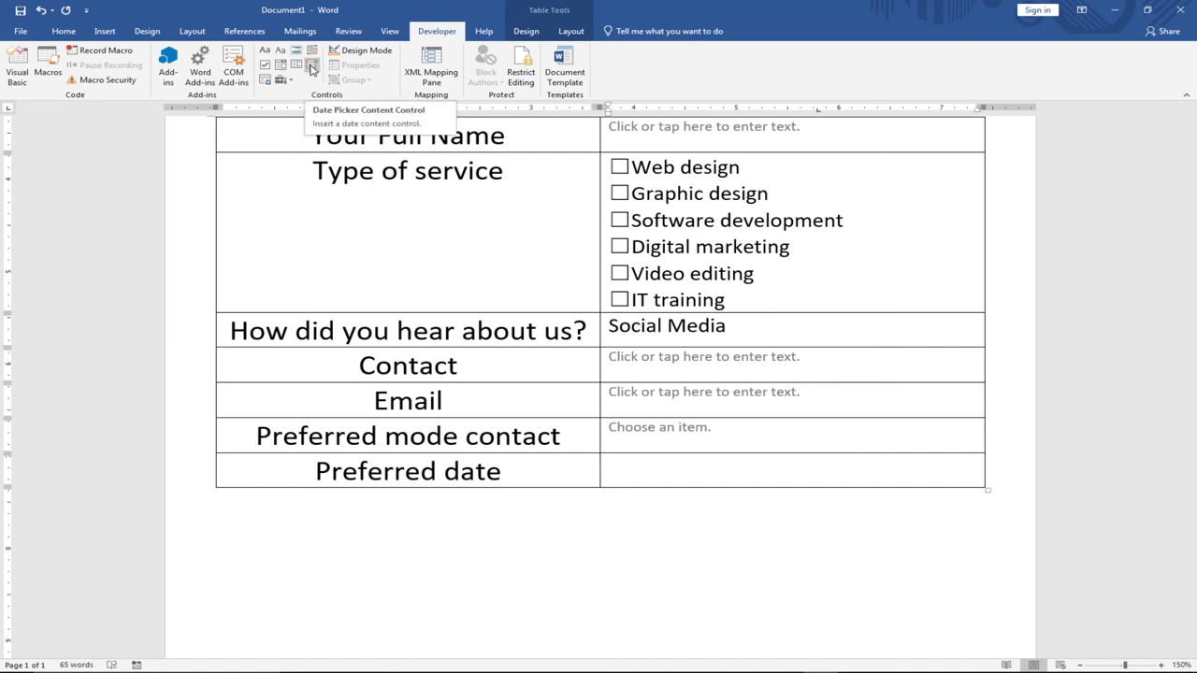
click(312, 67)
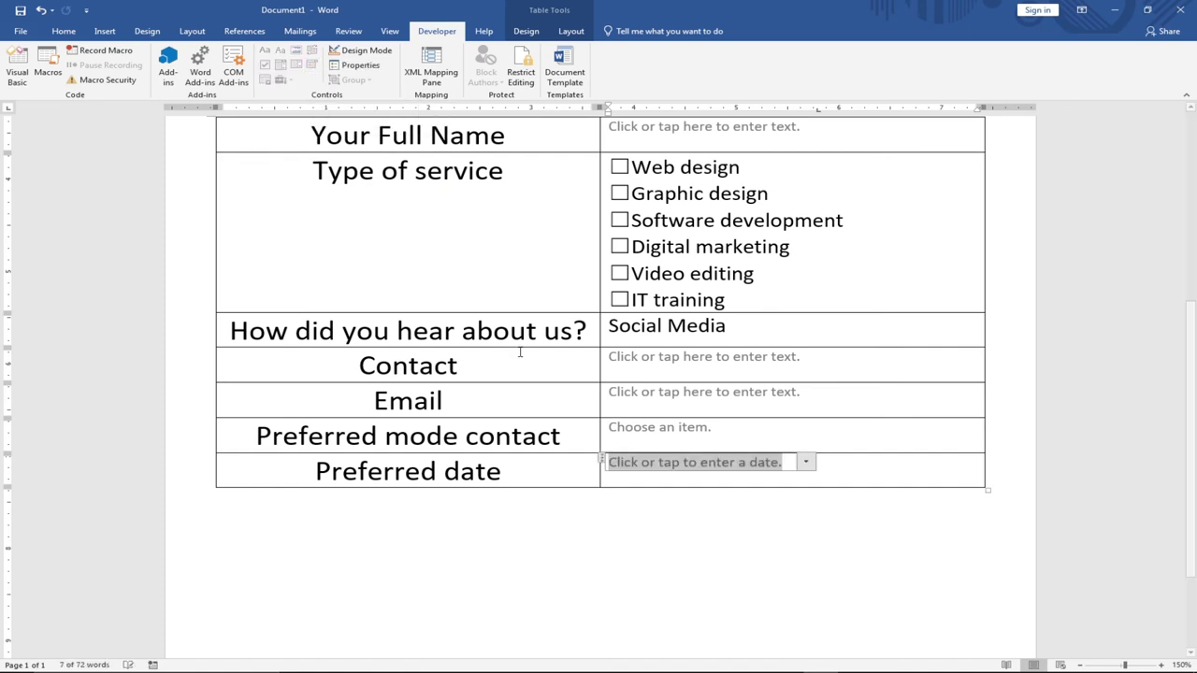
click(806, 463)
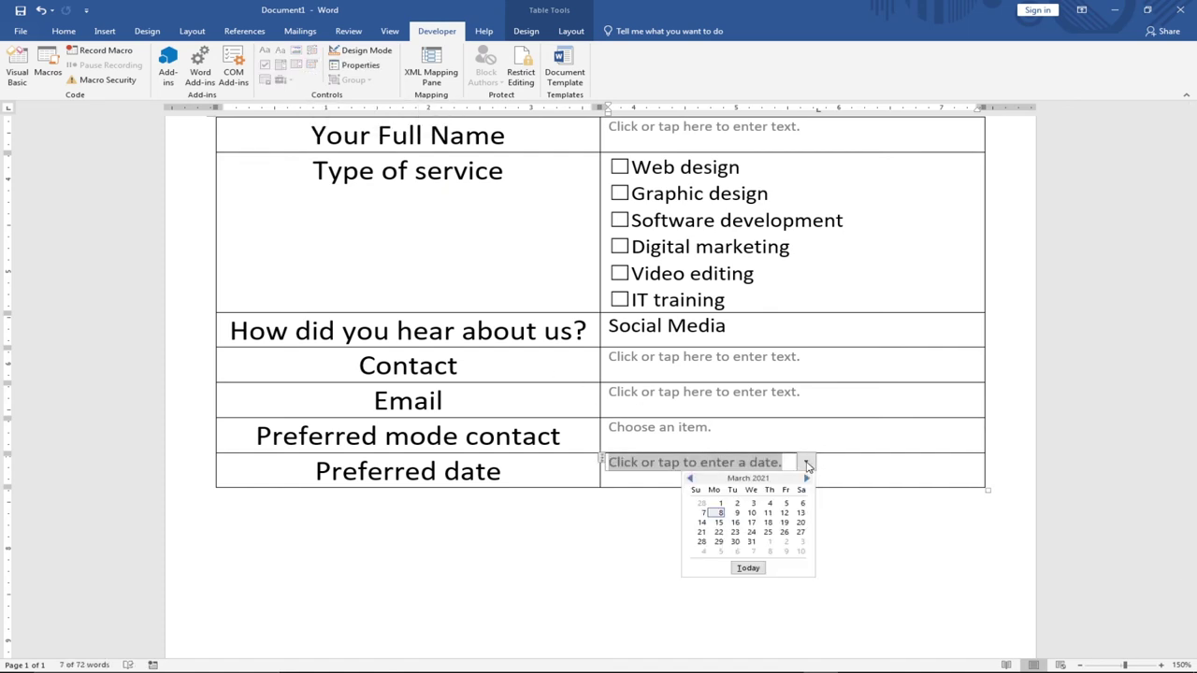
click(751, 532)
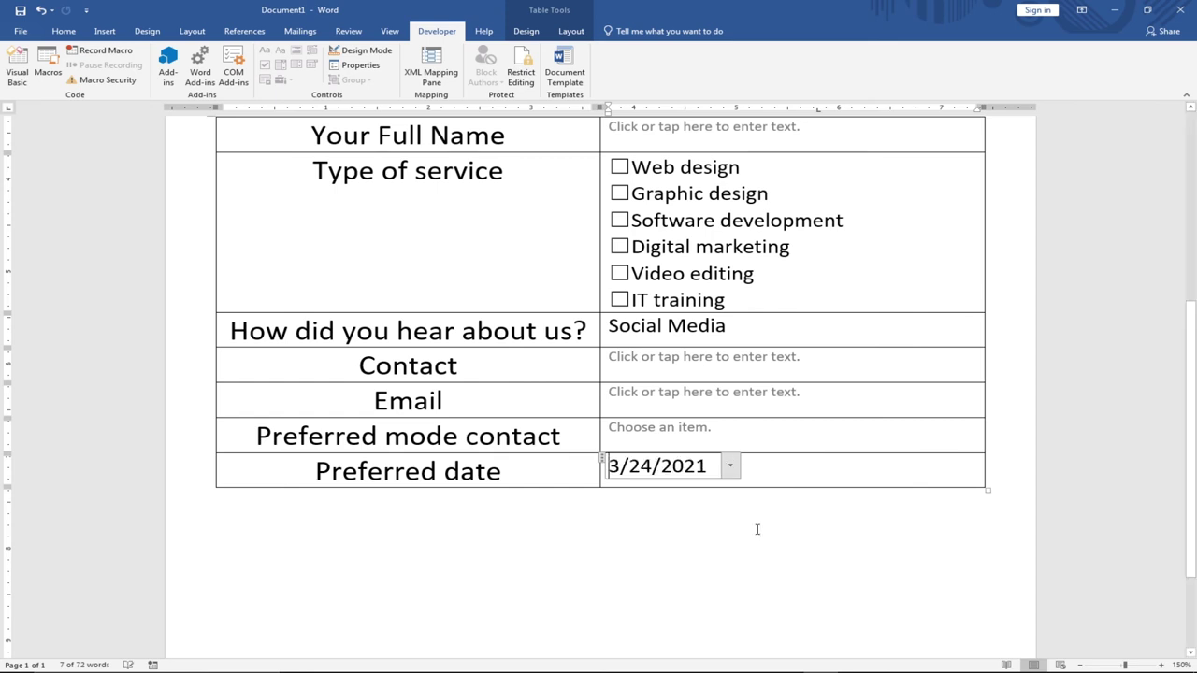
click(735, 469)
click(773, 466)
scroll(786, 481, up, 5)
scroll(732, 391, down, 3)
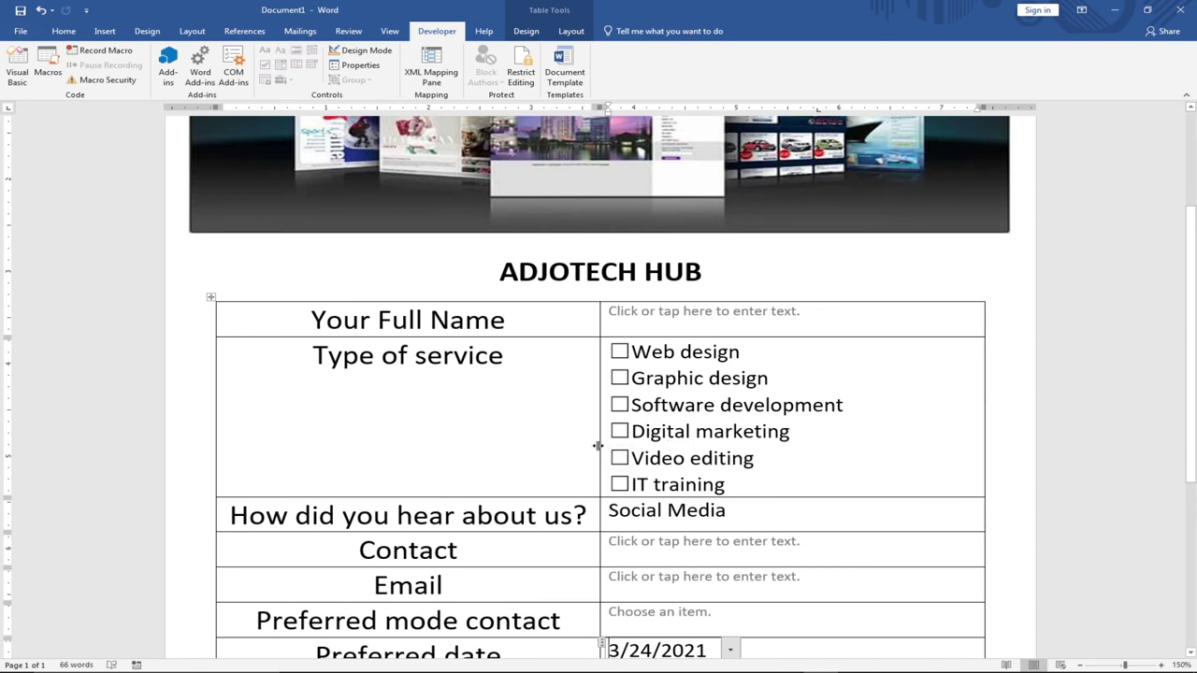
scroll(599, 457, down, 3)
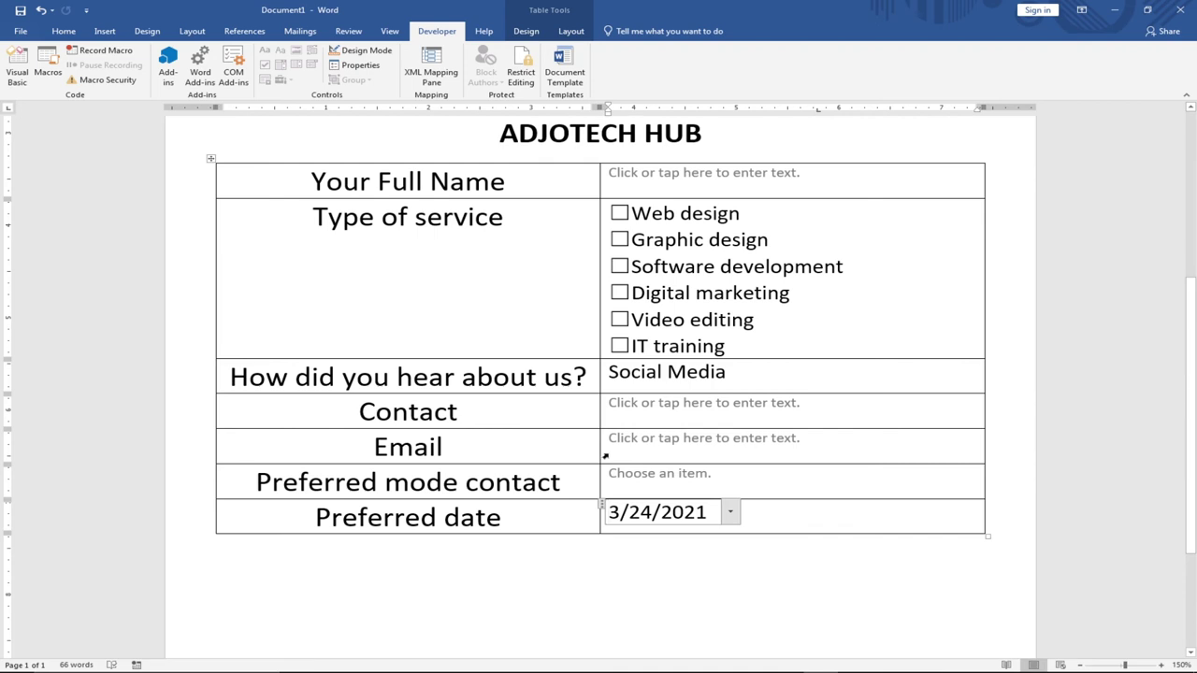
scroll(604, 456, up, 7)
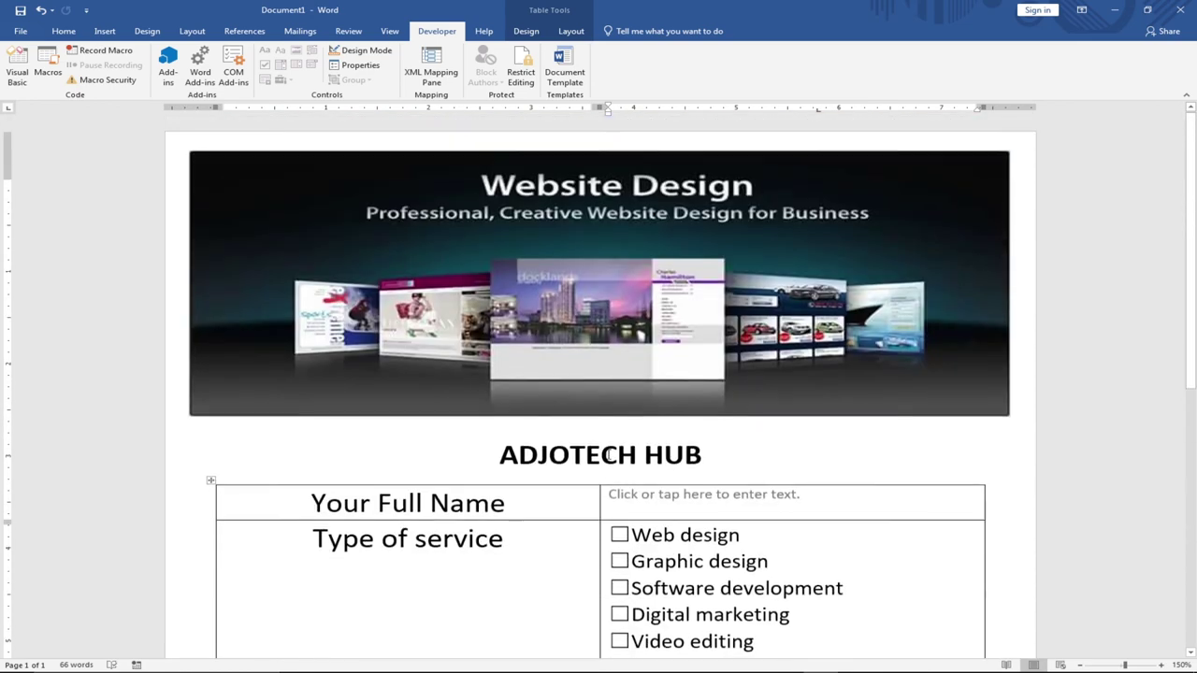
scroll(620, 445, down, 2)
Step: Tick and then untick the Web design, Graphic design, Software development and Digital marketing boxes
click(619, 445)
click(619, 469)
click(620, 495)
click(619, 522)
click(619, 443)
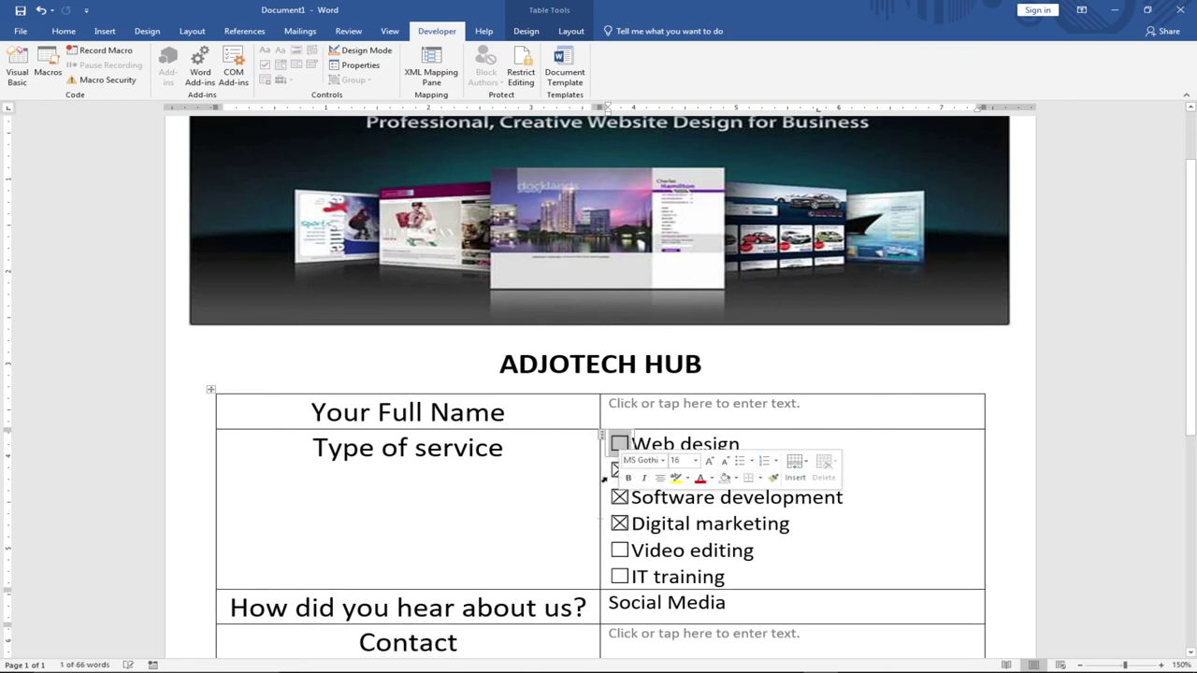
click(619, 470)
click(619, 496)
click(620, 524)
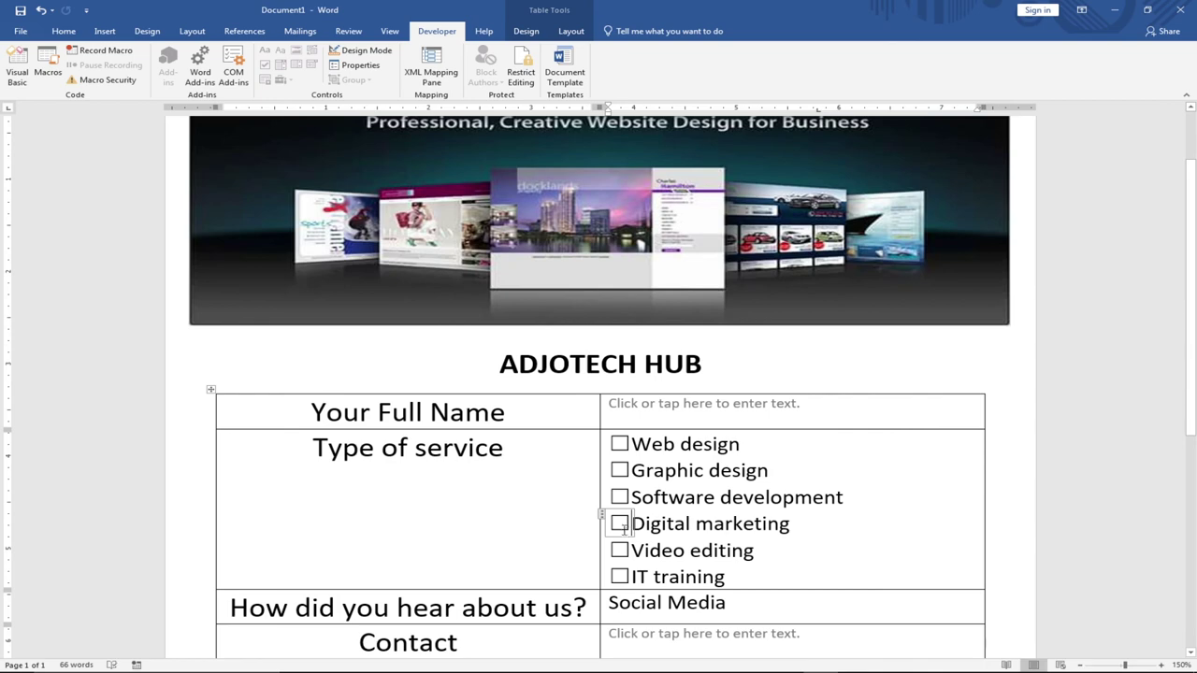
scroll(620, 523, down, 3)
Step: Test the Contact and Email fields, then set preferred contact mode to Email and then Phone
click(617, 496)
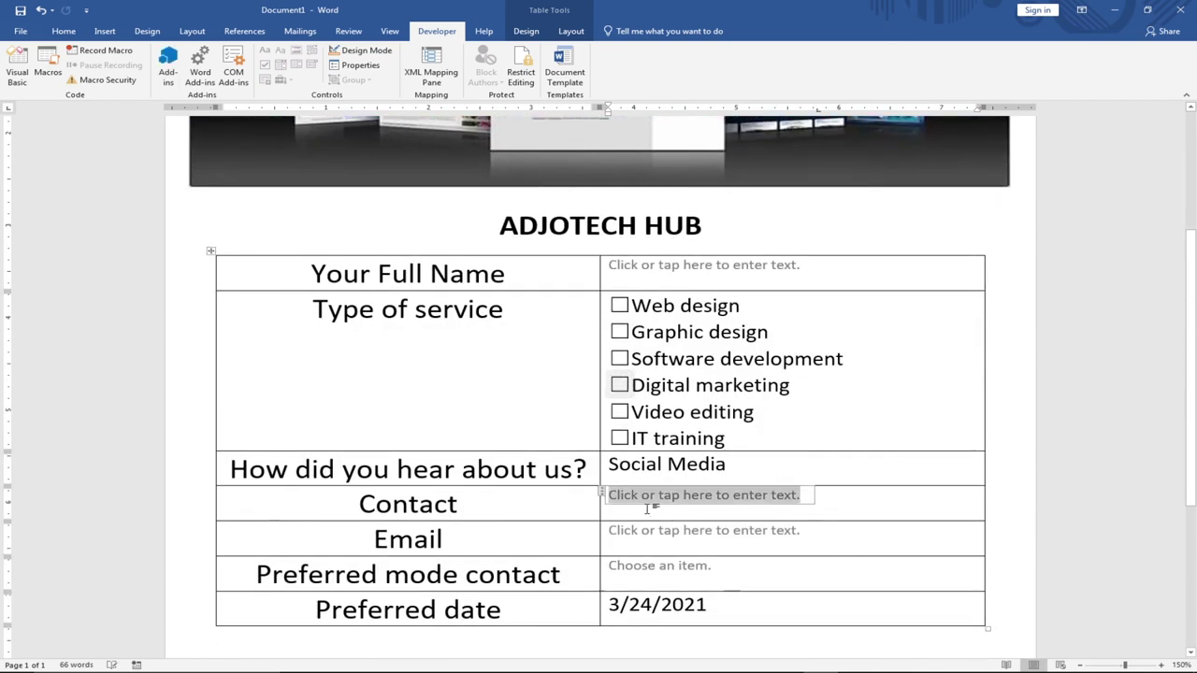
click(652, 529)
click(652, 568)
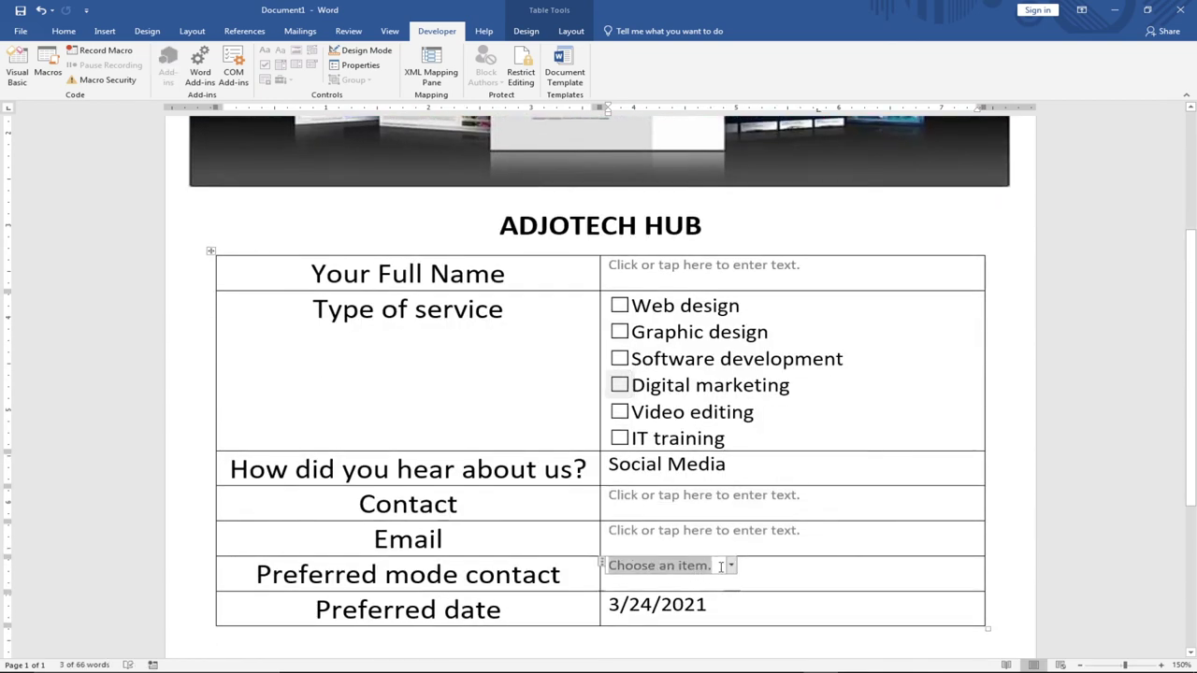
click(730, 566)
click(687, 594)
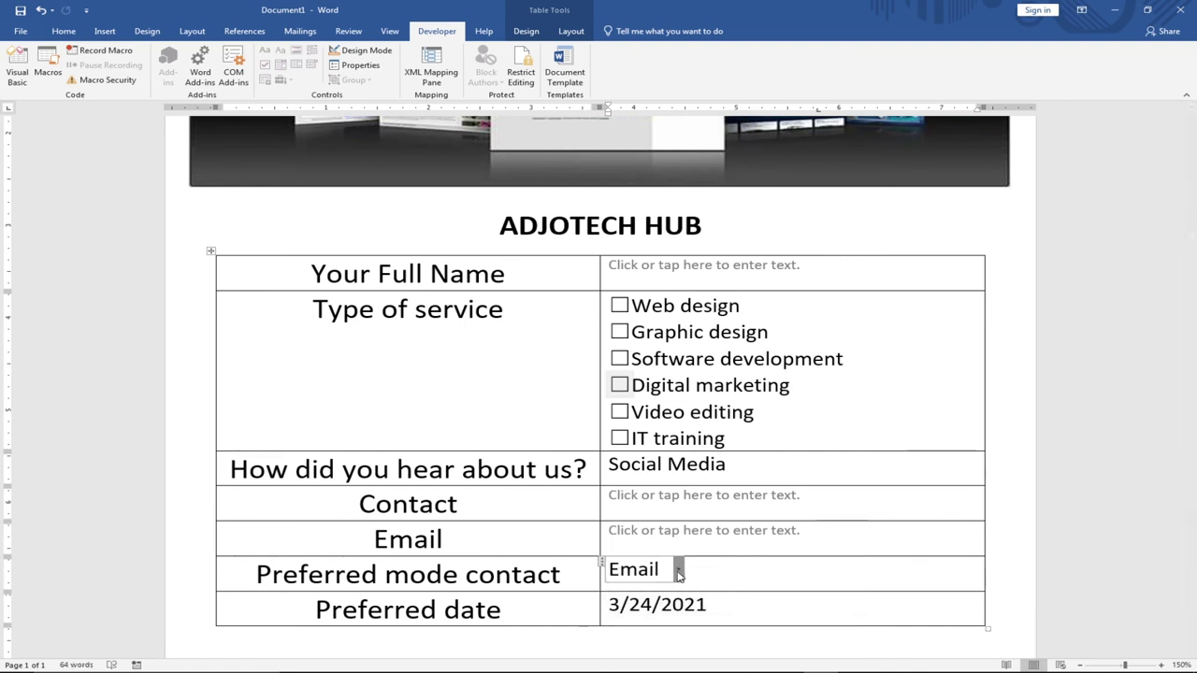
click(678, 572)
click(603, 624)
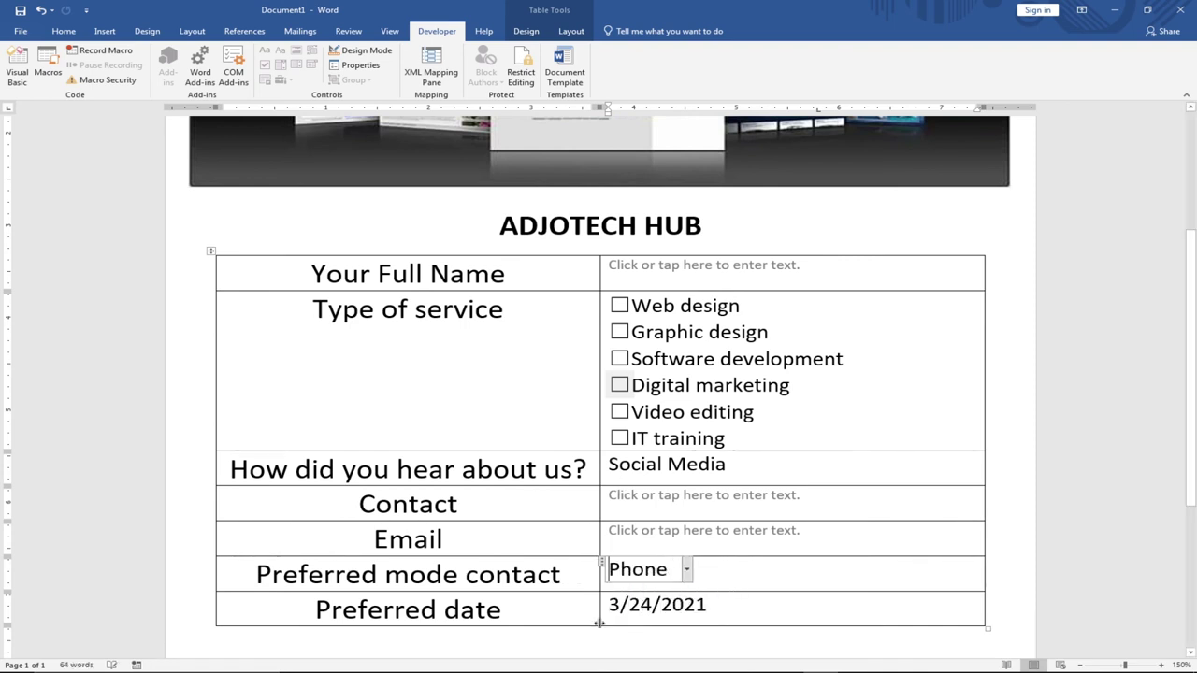
scroll(697, 528, down, 2)
scroll(703, 523, down, 1)
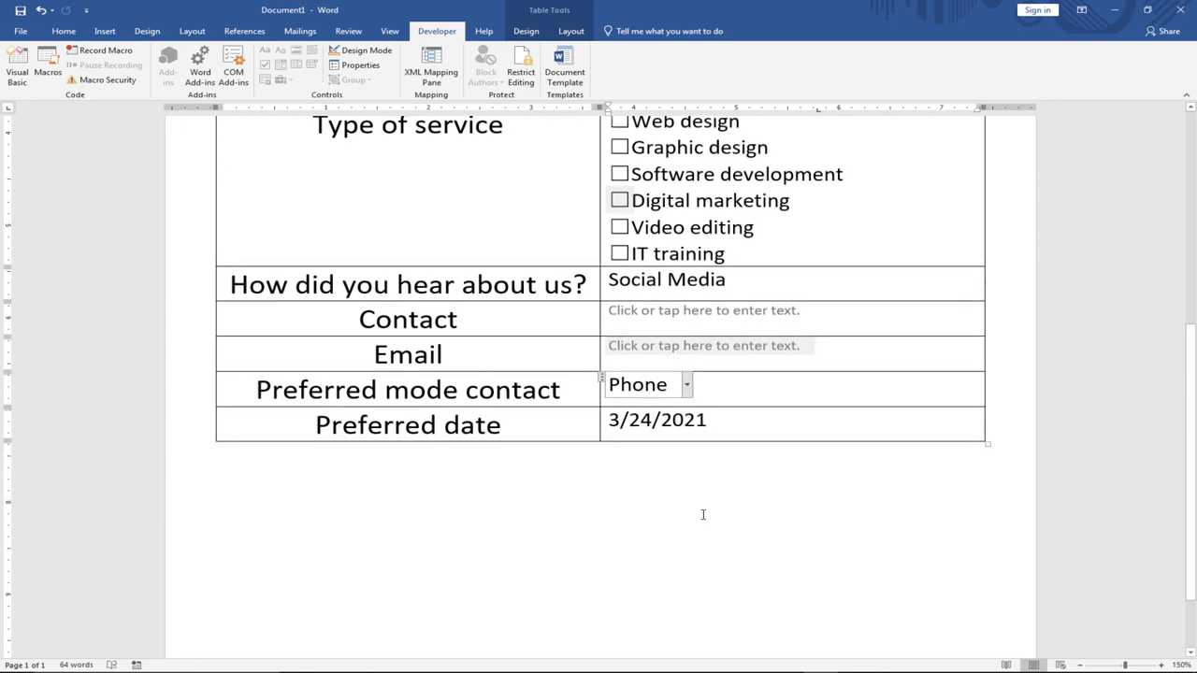
scroll(687, 458, up, 2)
Step: Keep Social Media selected as the 'How did you hear about us' referral source
click(673, 450)
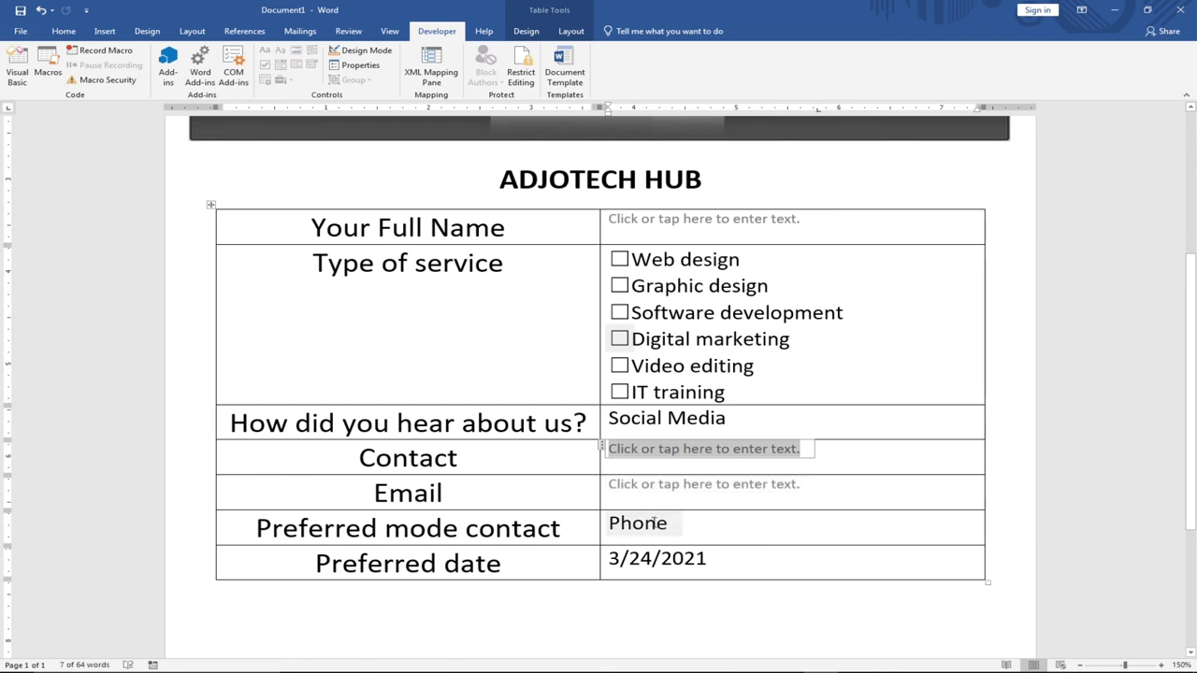
click(647, 490)
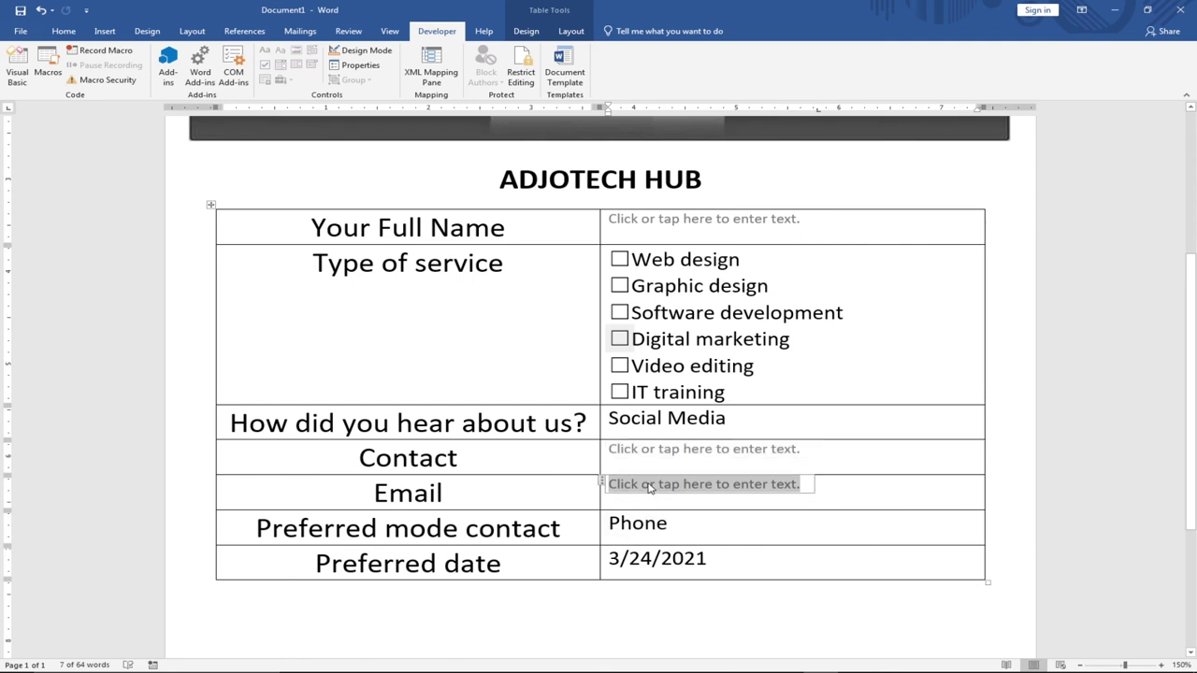
click(653, 422)
click(747, 421)
click(645, 454)
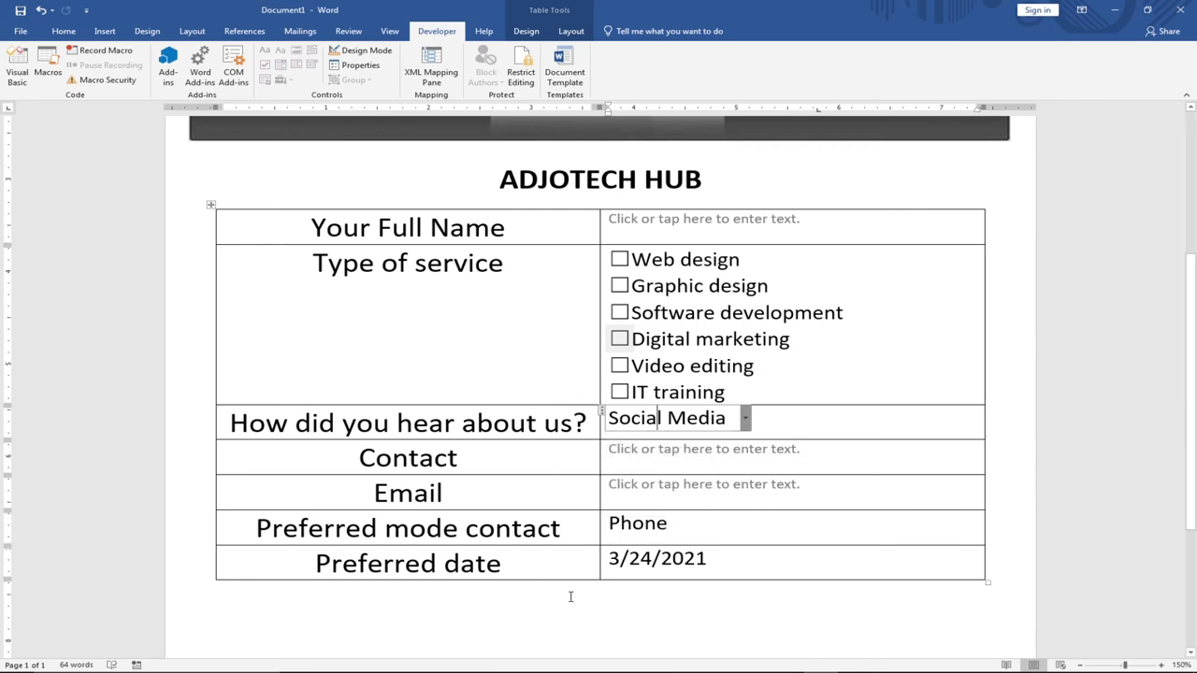
scroll(570, 596, down, 5)
scroll(577, 588, up, 7)
scroll(577, 588, up, 3)
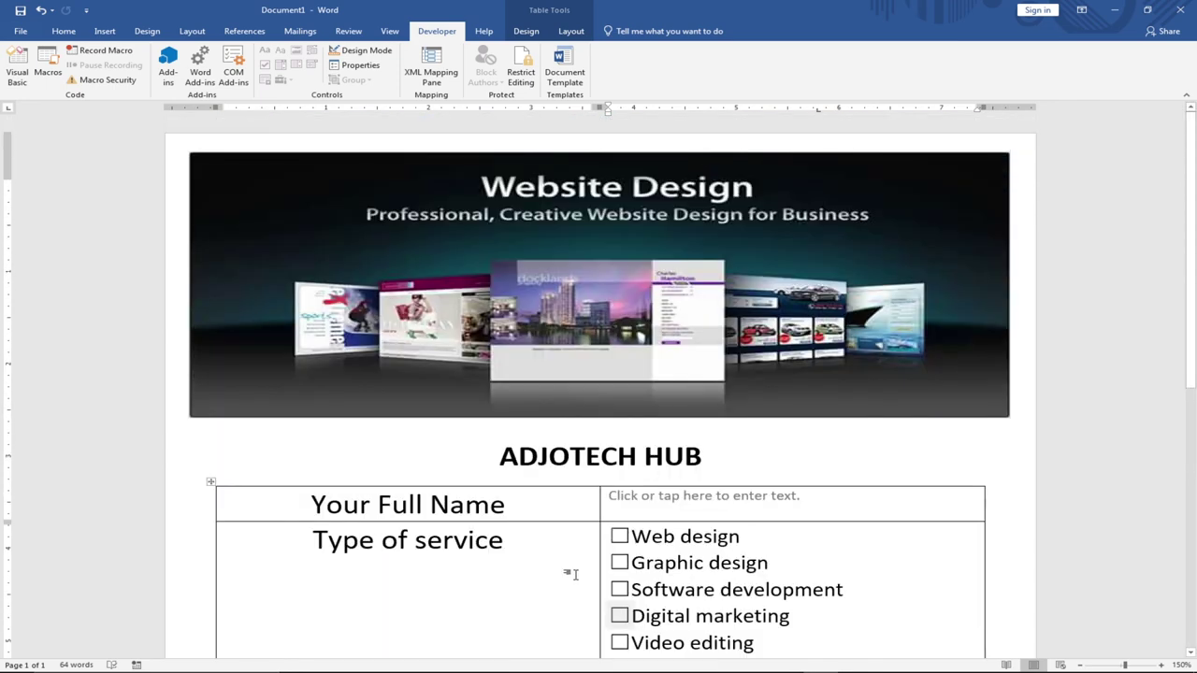
scroll(566, 561, down, 7)
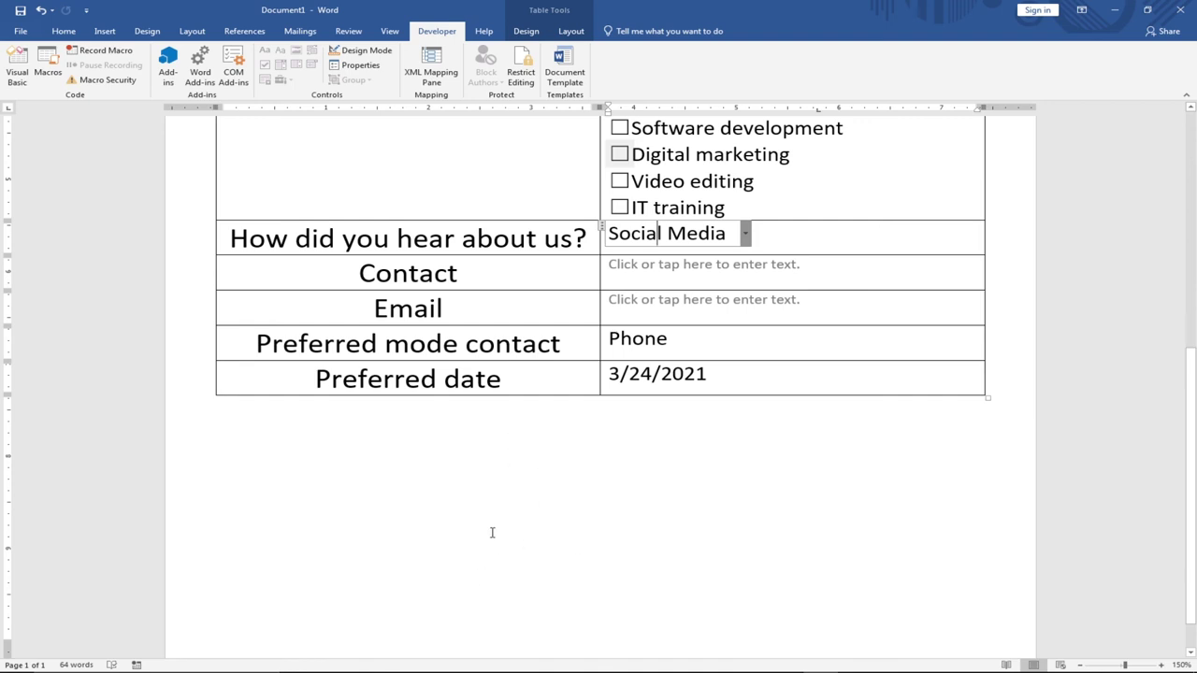
scroll(491, 532, up, 6)
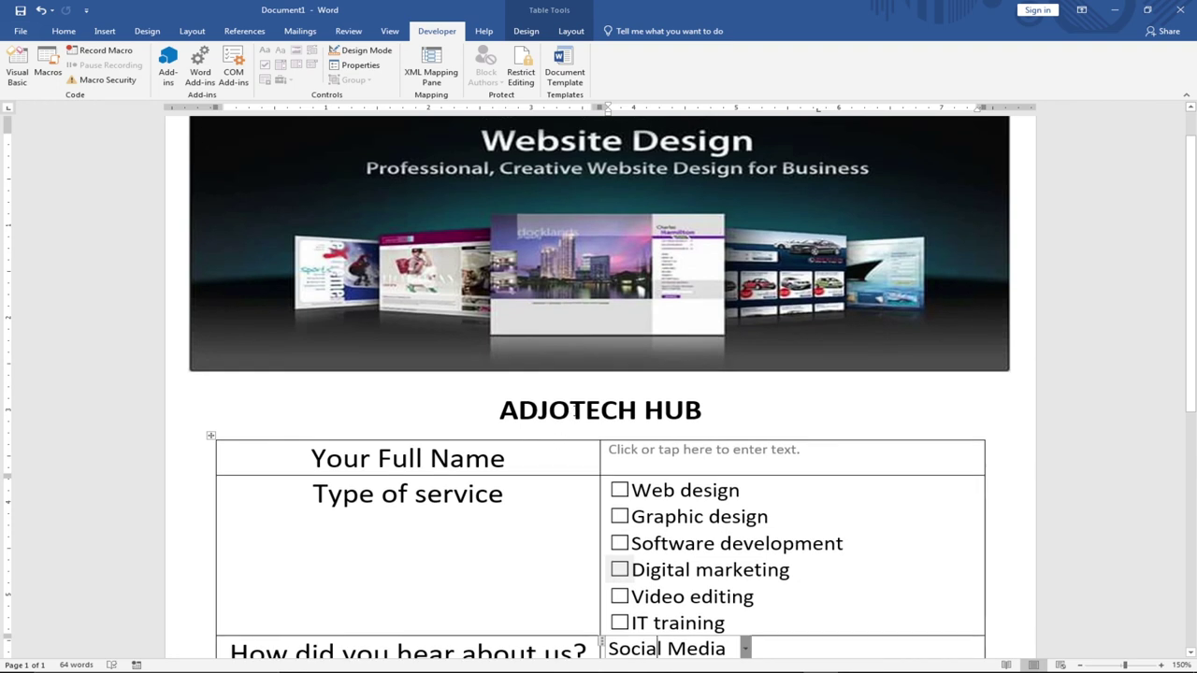
click(570, 409)
key(BackSpace)
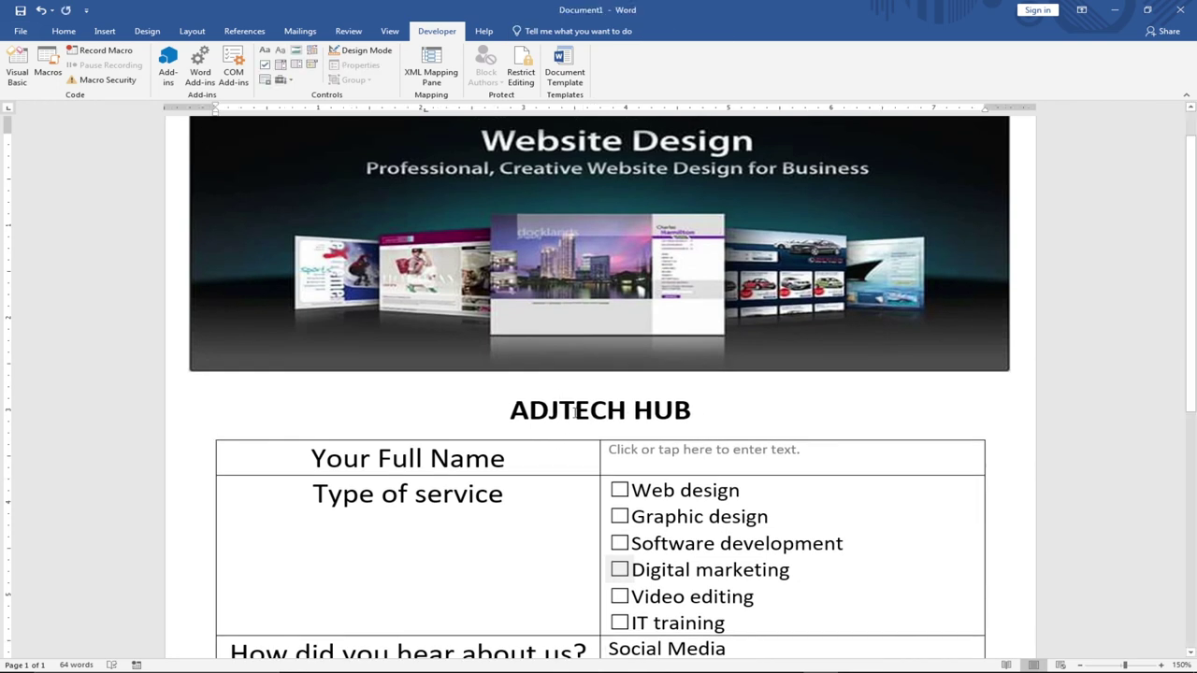
text(o)
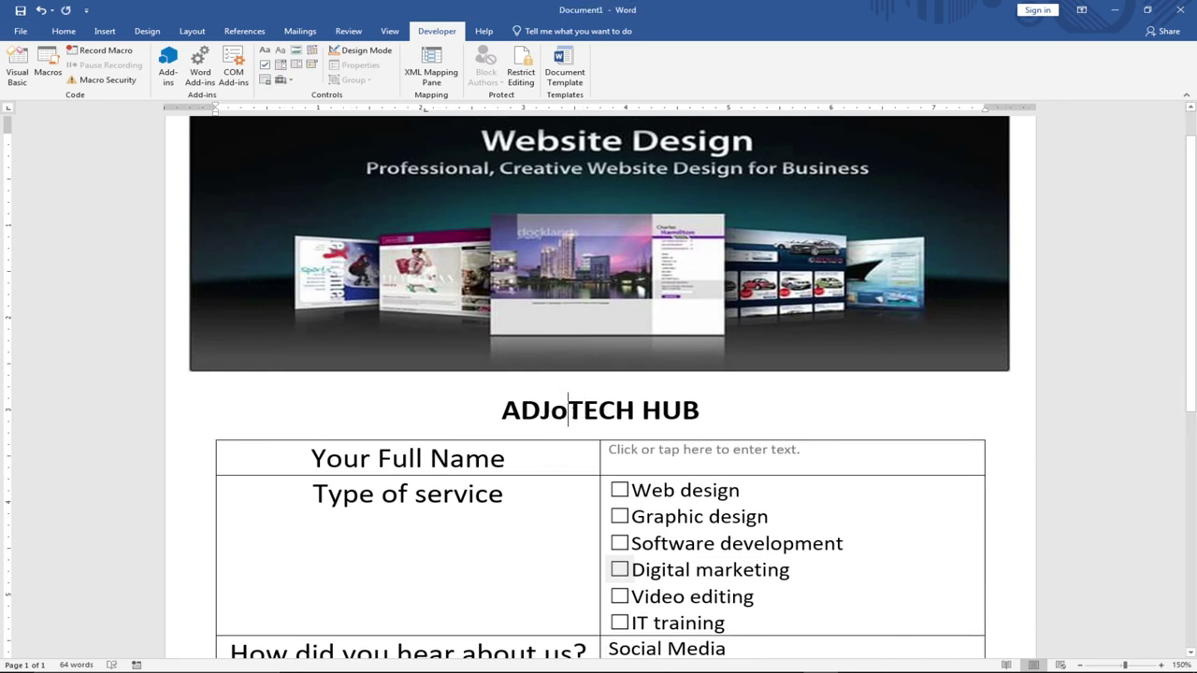
key(BackSpace)
text(O)
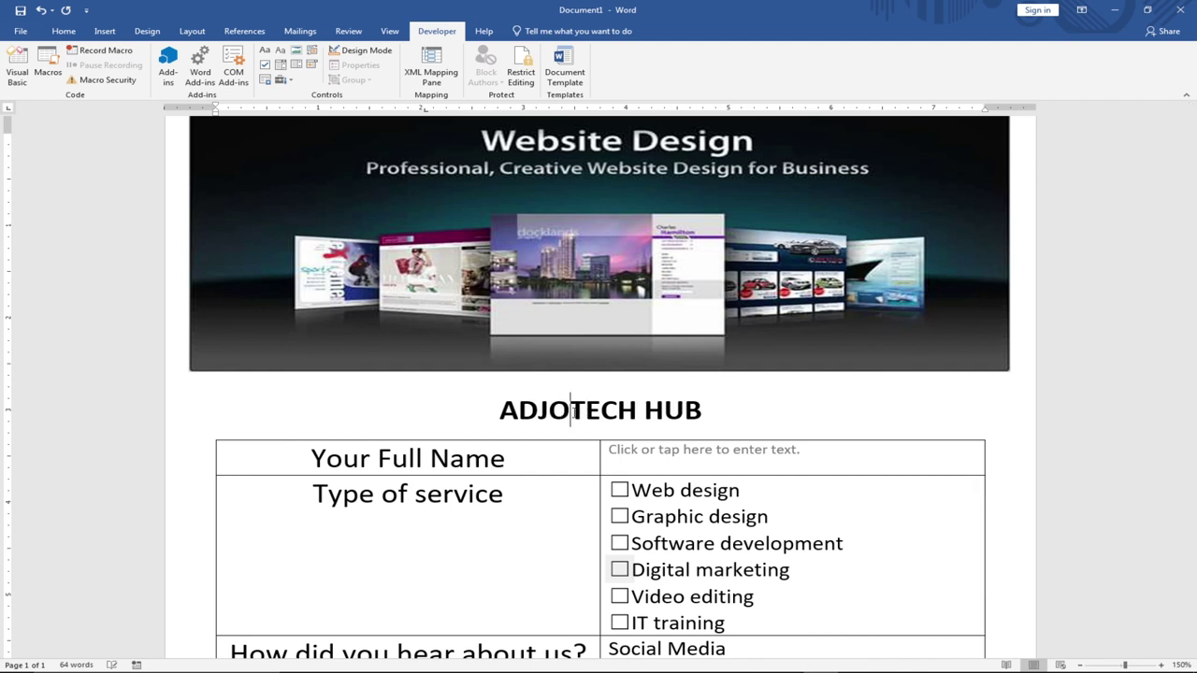
click(562, 550)
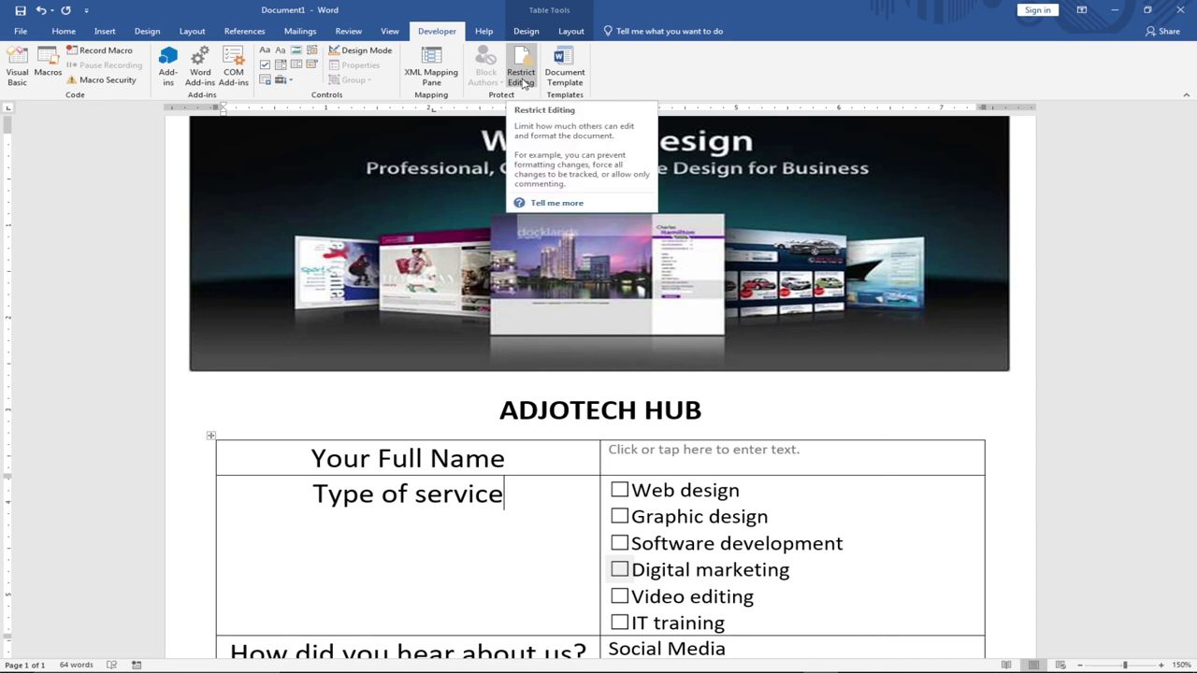
Step: In Restrict Editing, allow only filling in forms as the editing type
click(514, 90)
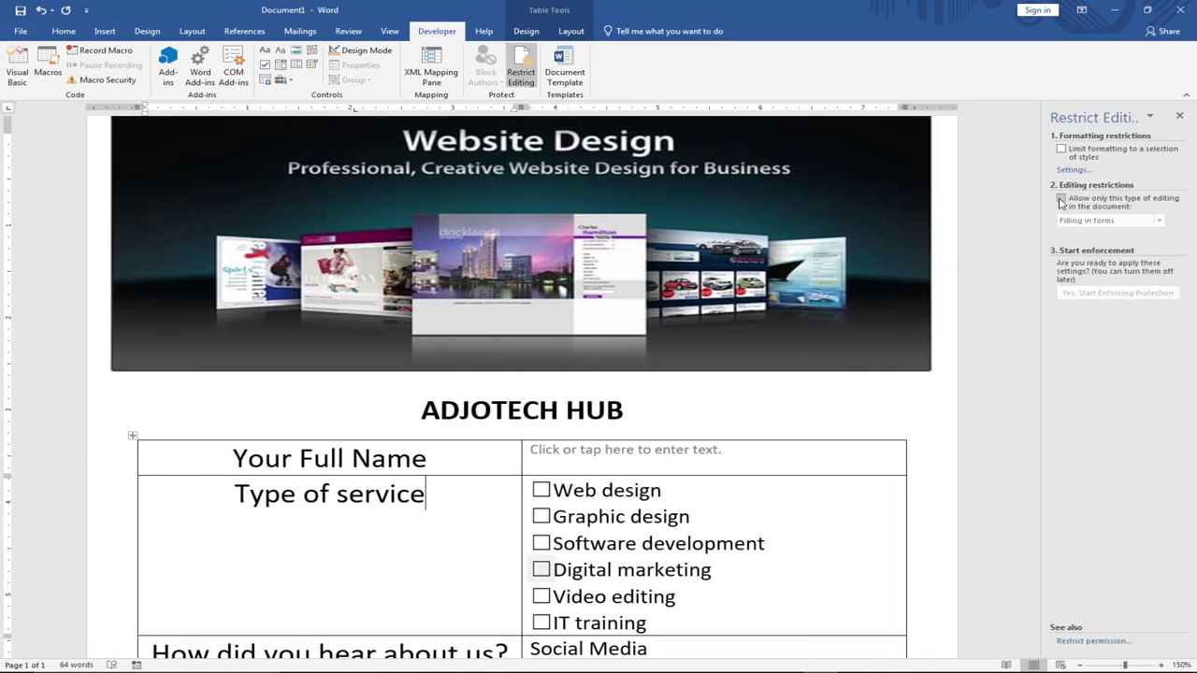
click(1061, 199)
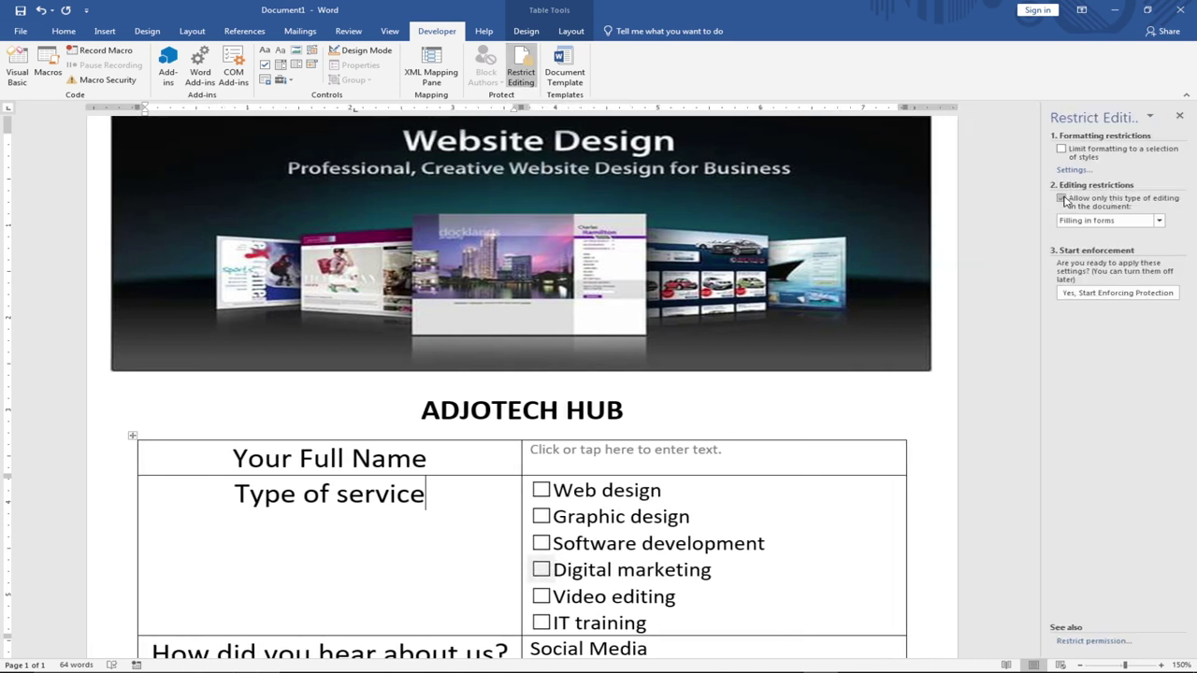
click(1160, 220)
click(1088, 249)
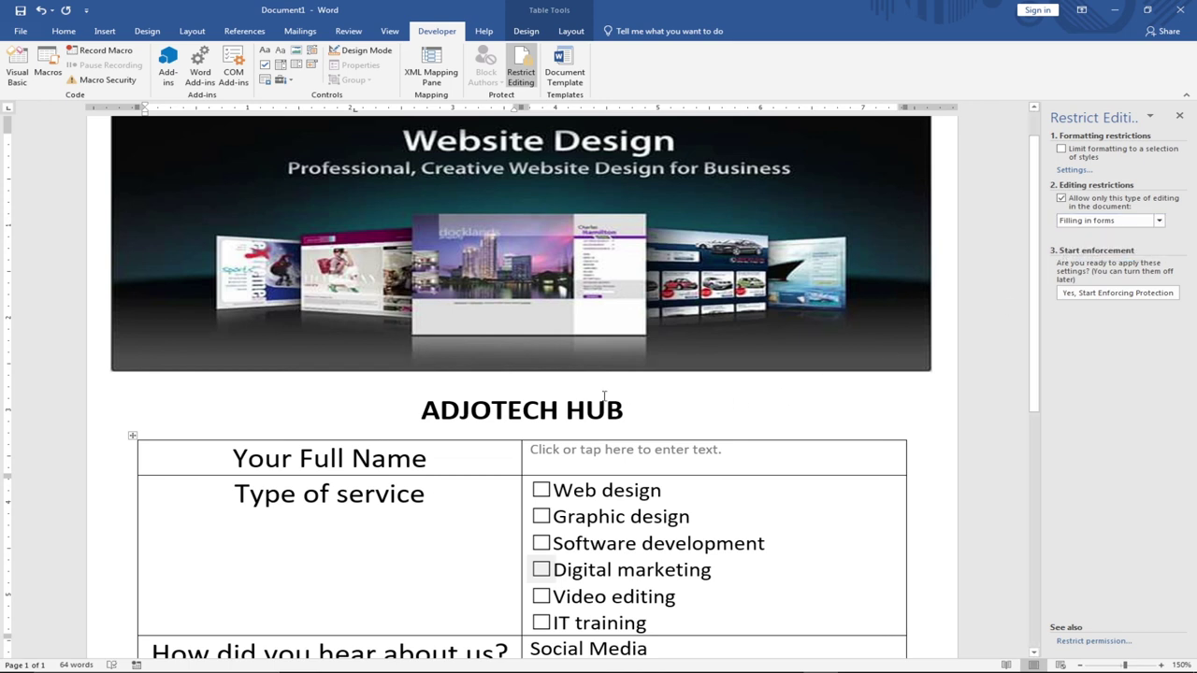
click(546, 410)
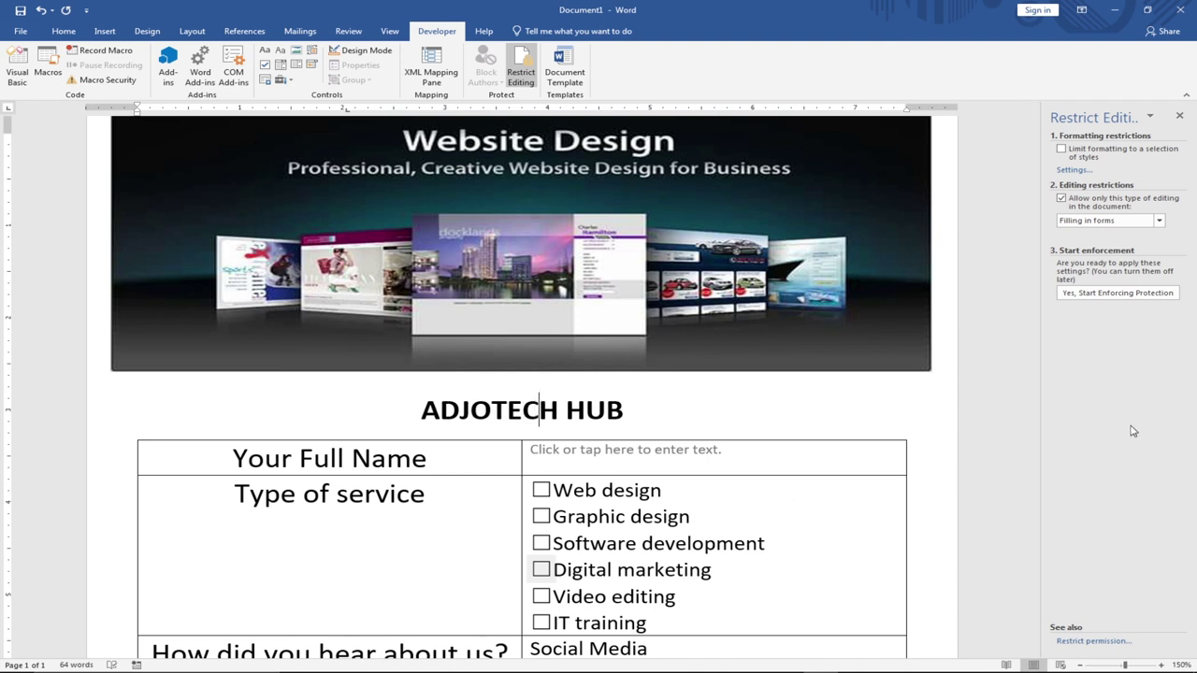
Step: Start enforcing the form-filling protection without setting a password
click(1075, 293)
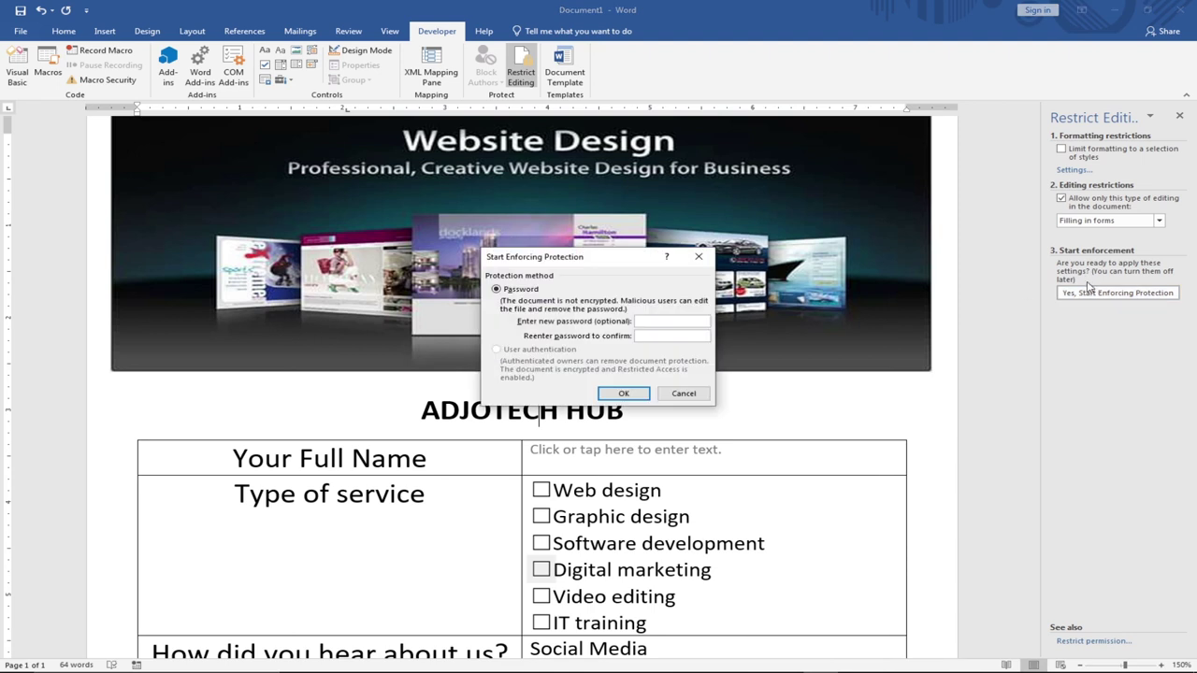
click(698, 256)
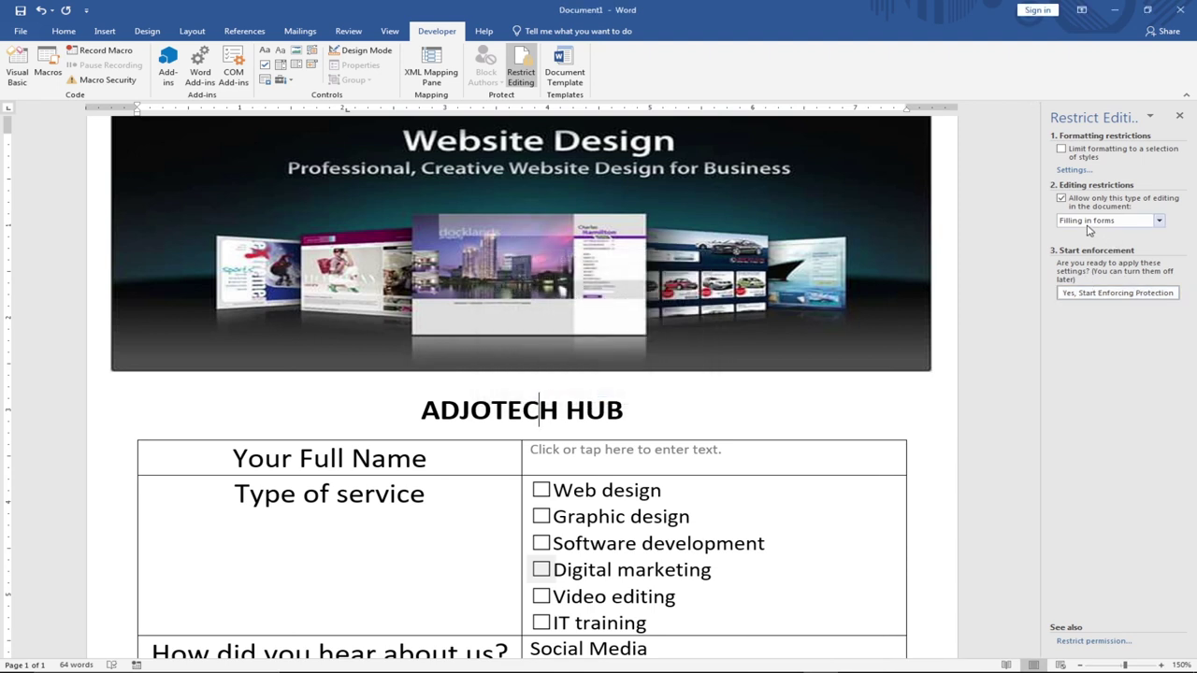
click(1096, 293)
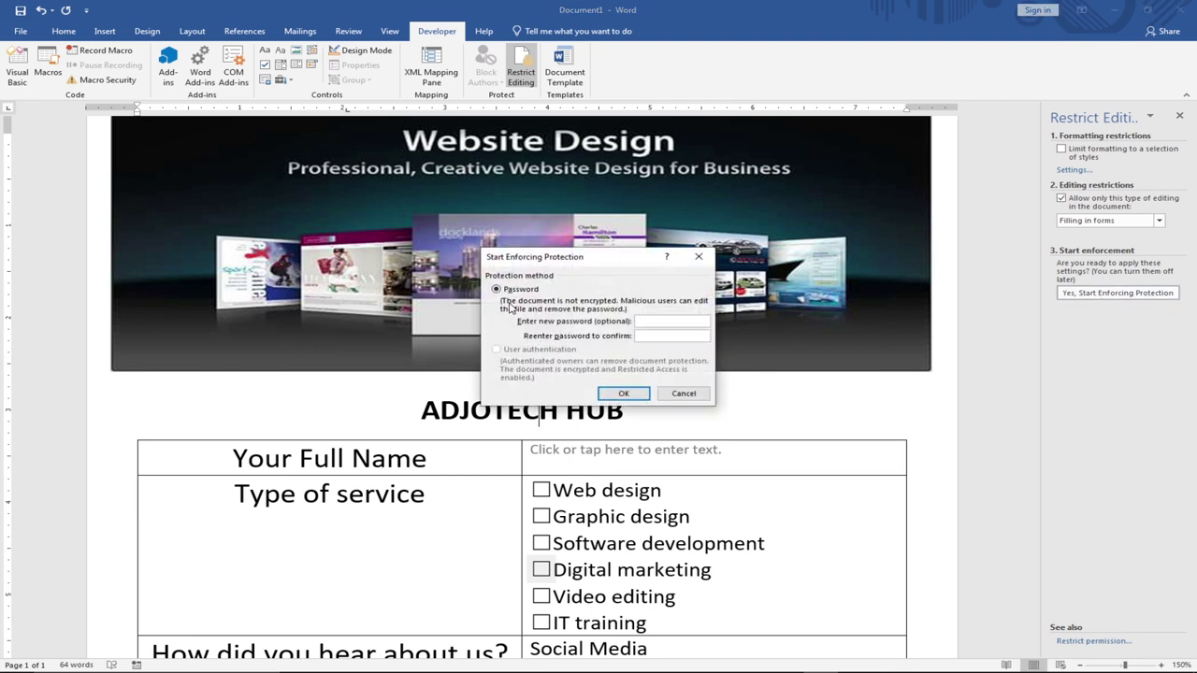
click(624, 392)
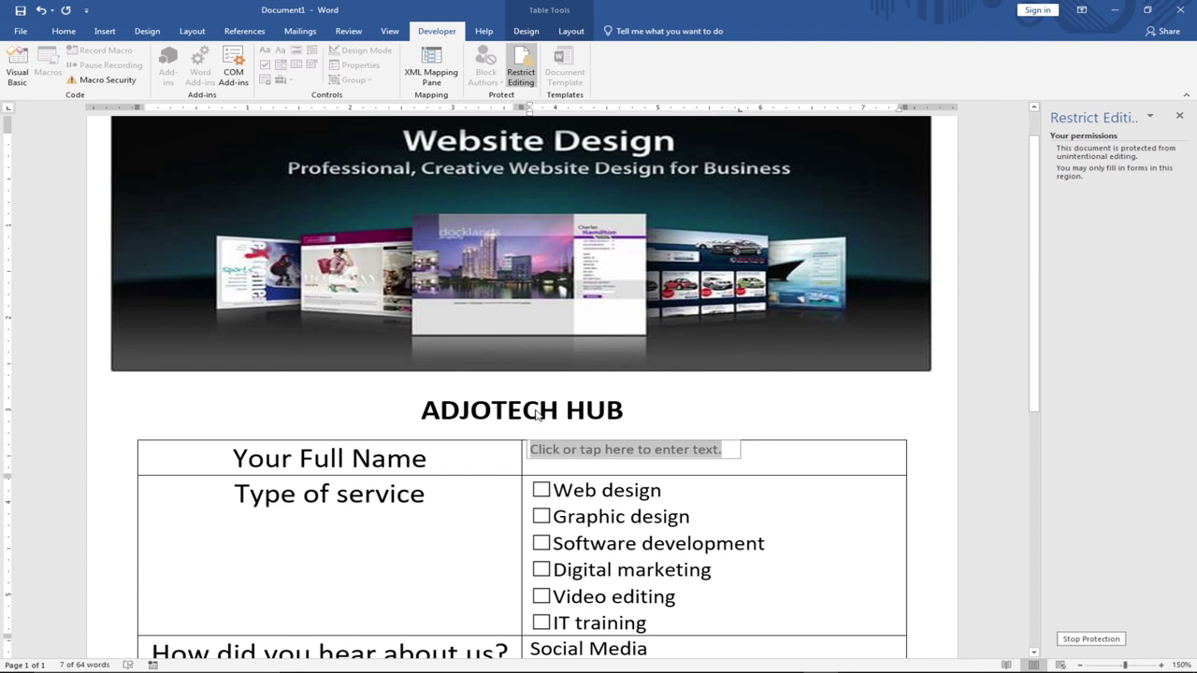
Step: Test the protected Full Name, Contact and Email fields by typing and deleting text
key(Delete)
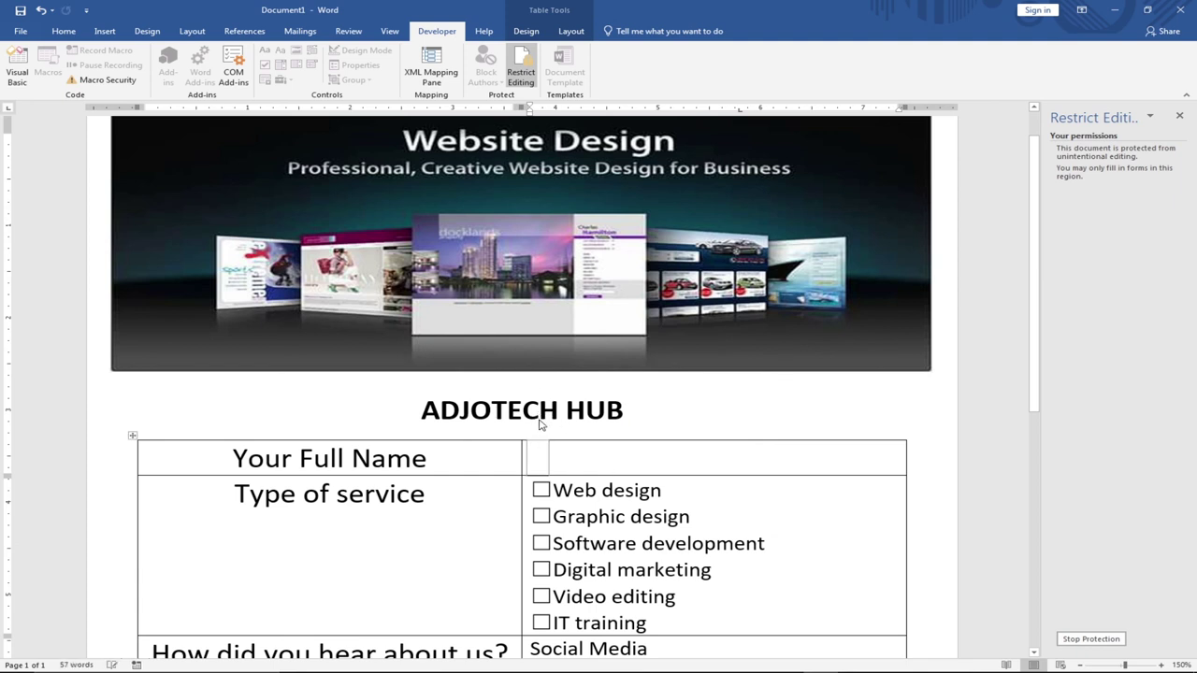
text(ffffff)
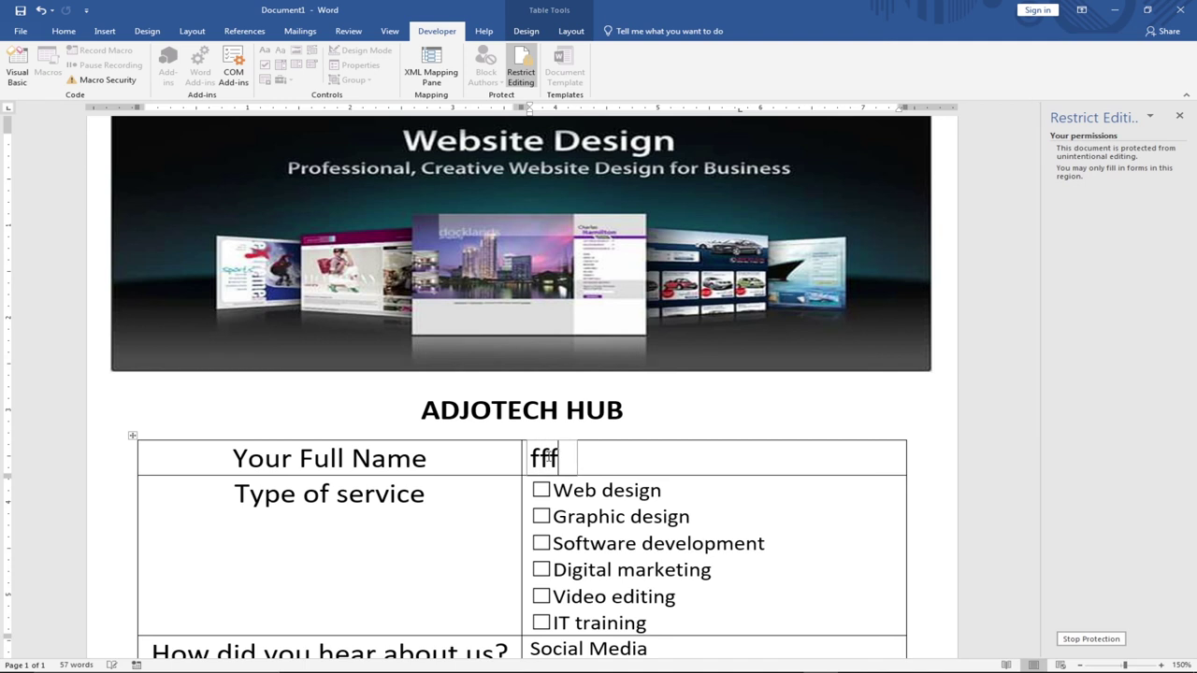
key(BackSpace)
key(BackSpace)
key(BackSpace)
key(BackSpace)
key(BackSpace)
key(BackSpace)
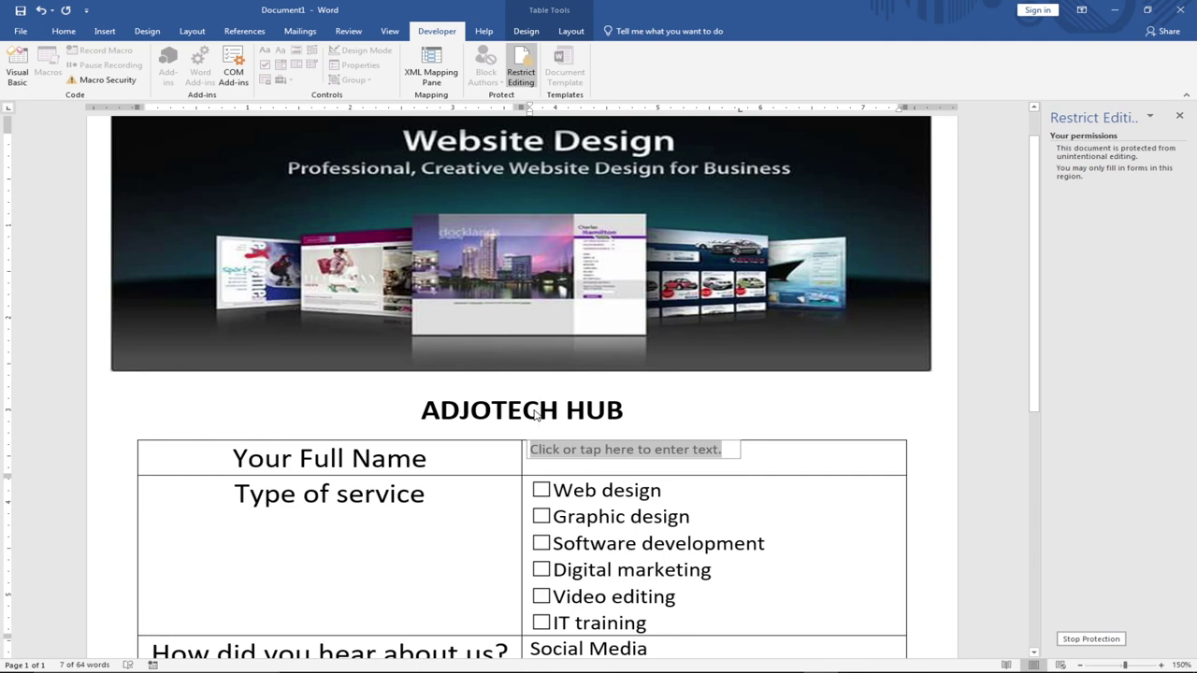
key(Tab)
key(Tab)
key(Tab)
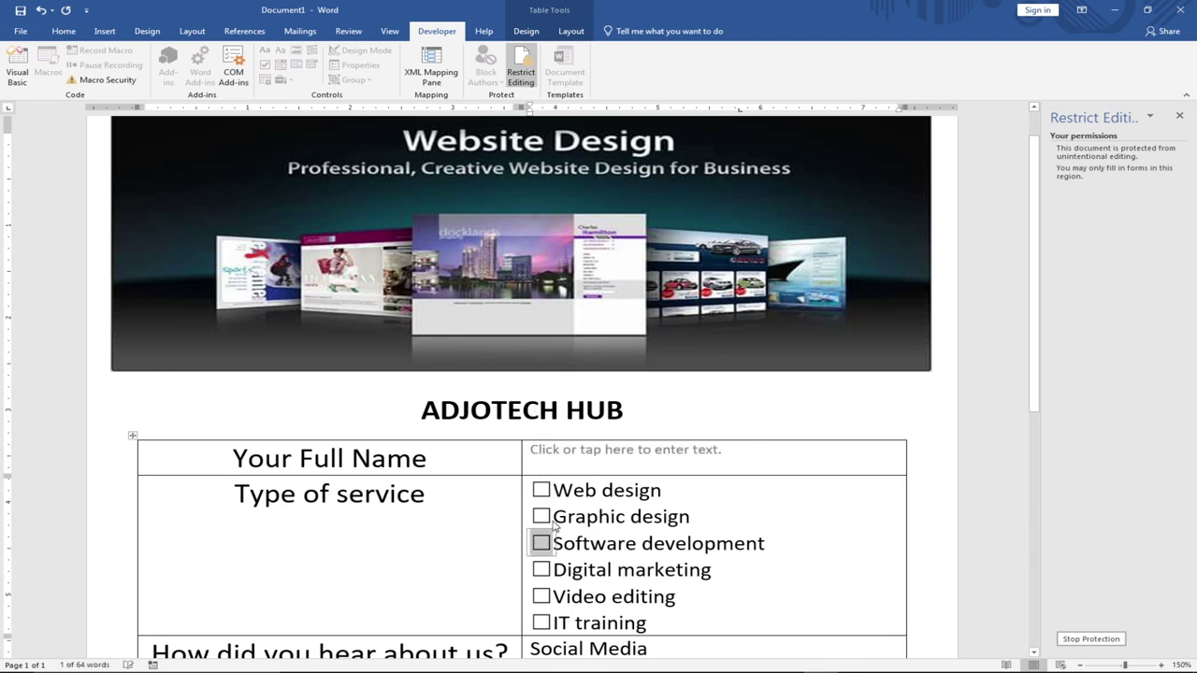
scroll(580, 546, down, 3)
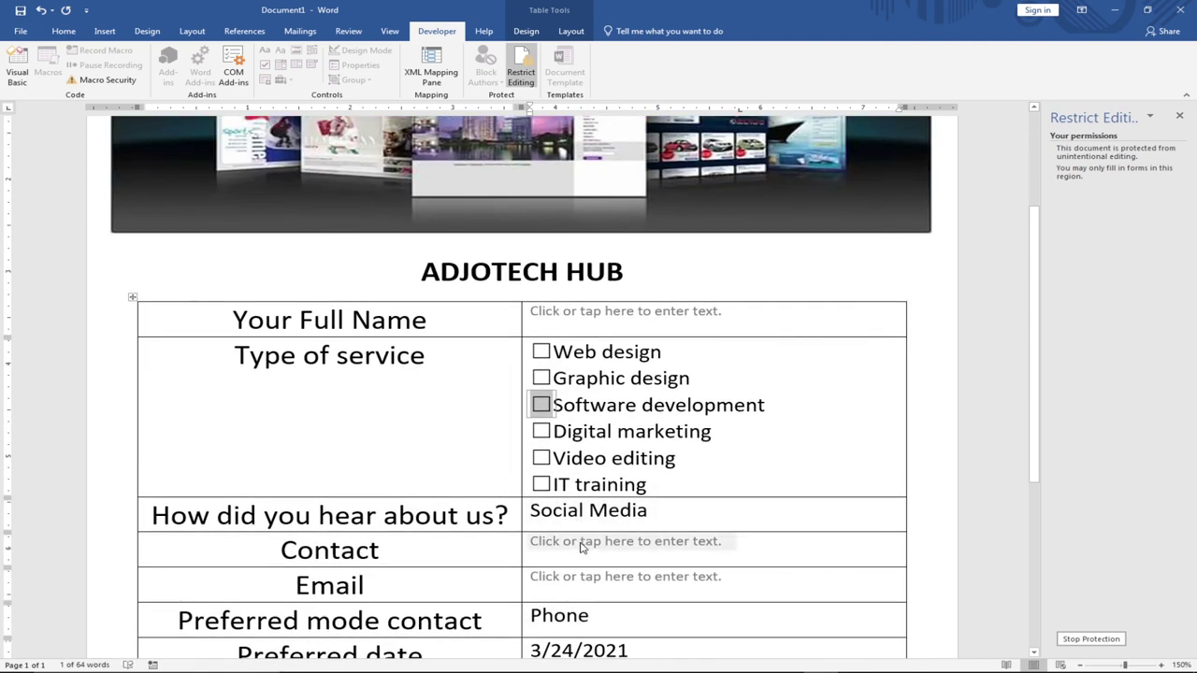
click(579, 546)
scroll(468, 486, down, 4)
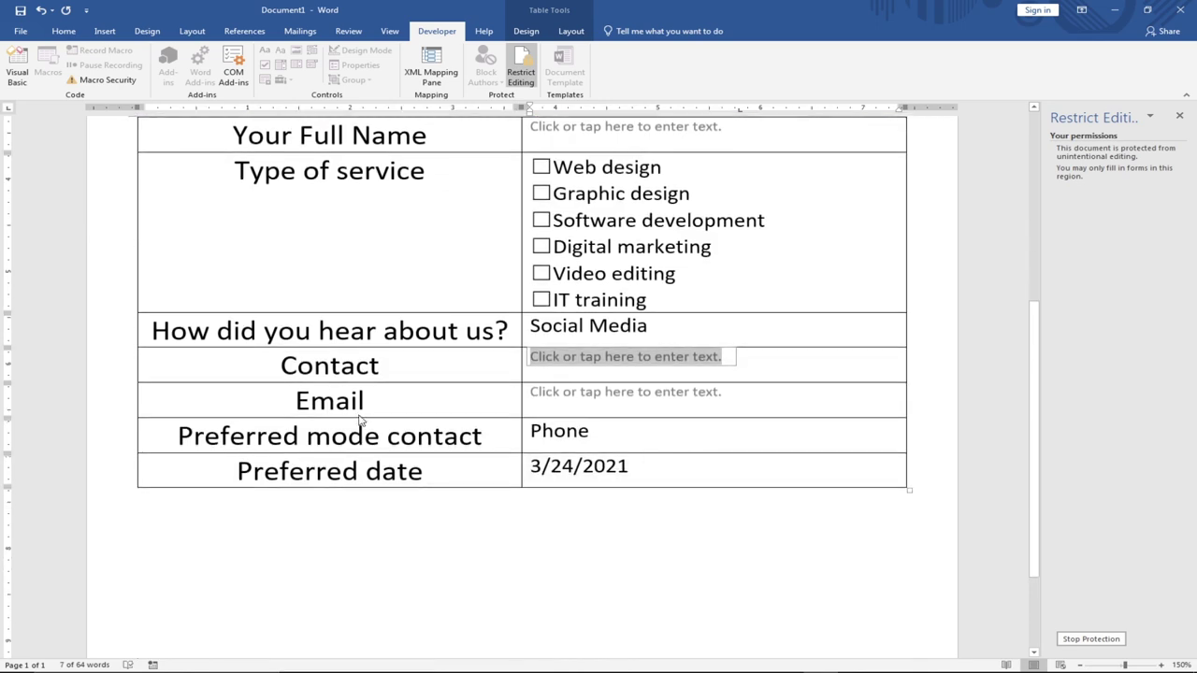
key(Tab)
key(BackSpace)
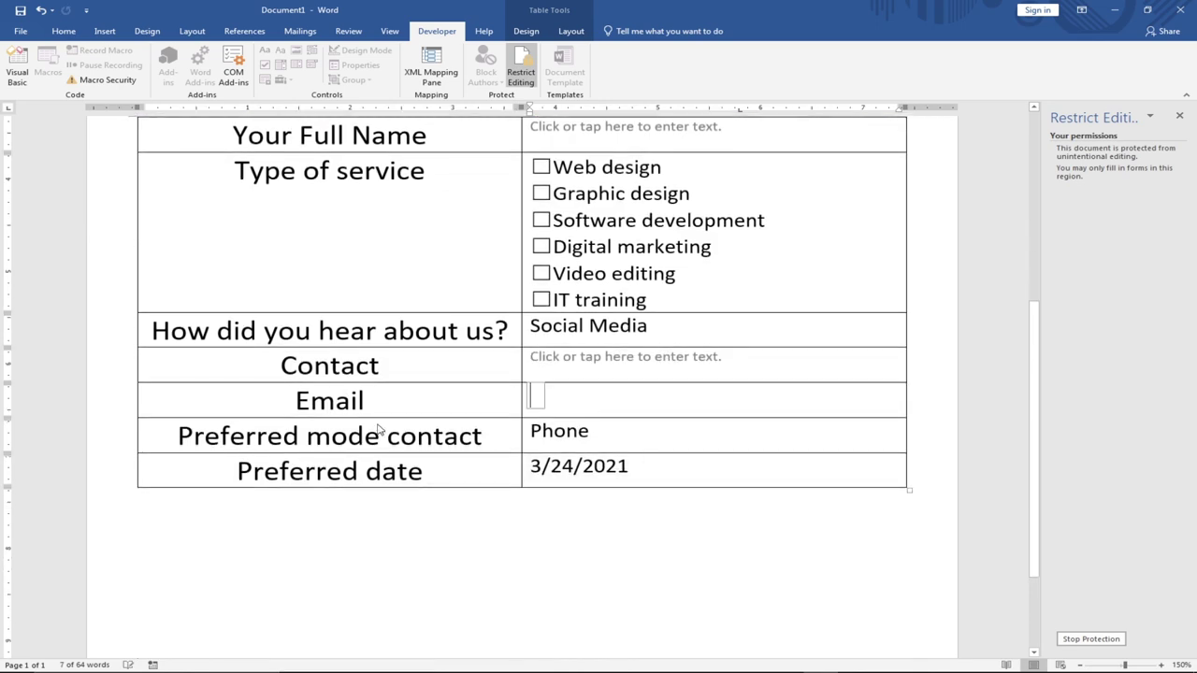
key(ctrl+z)
key(BackSpace)
Step: Change the 'How did you hear about us?' answer from Social Media to Billboard
key(shift+Tab)
key(shift+Tab)
key(BackSpace)
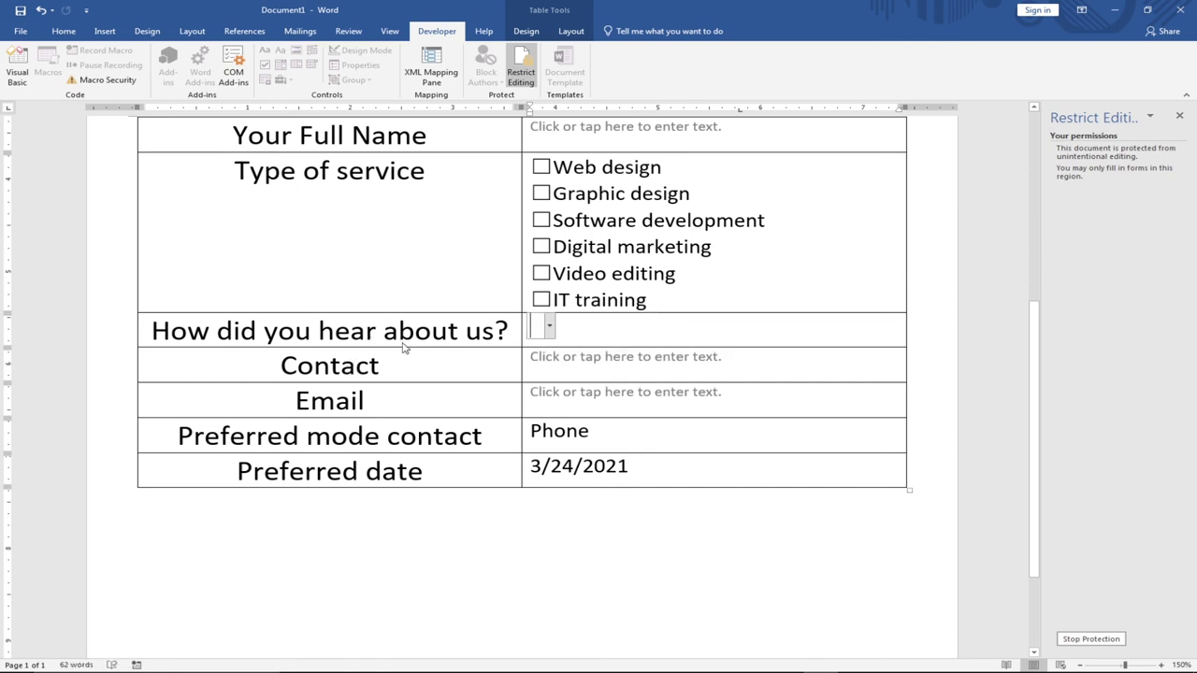
click(549, 327)
click(493, 383)
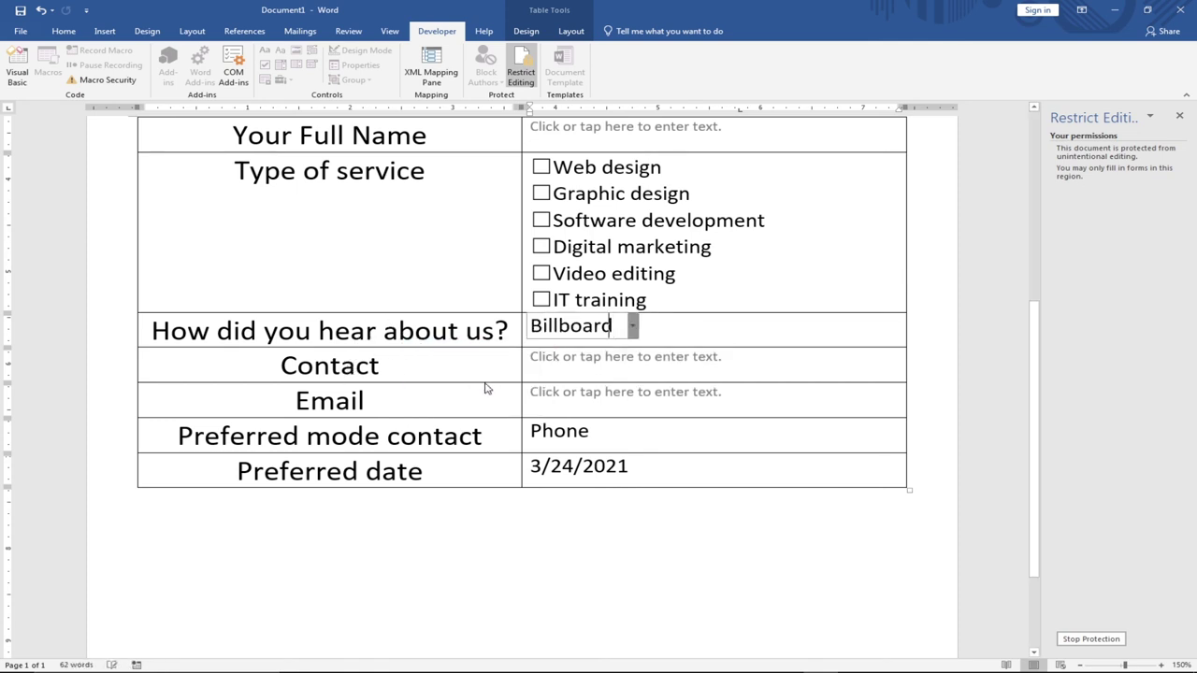
scroll(502, 390, up, 3)
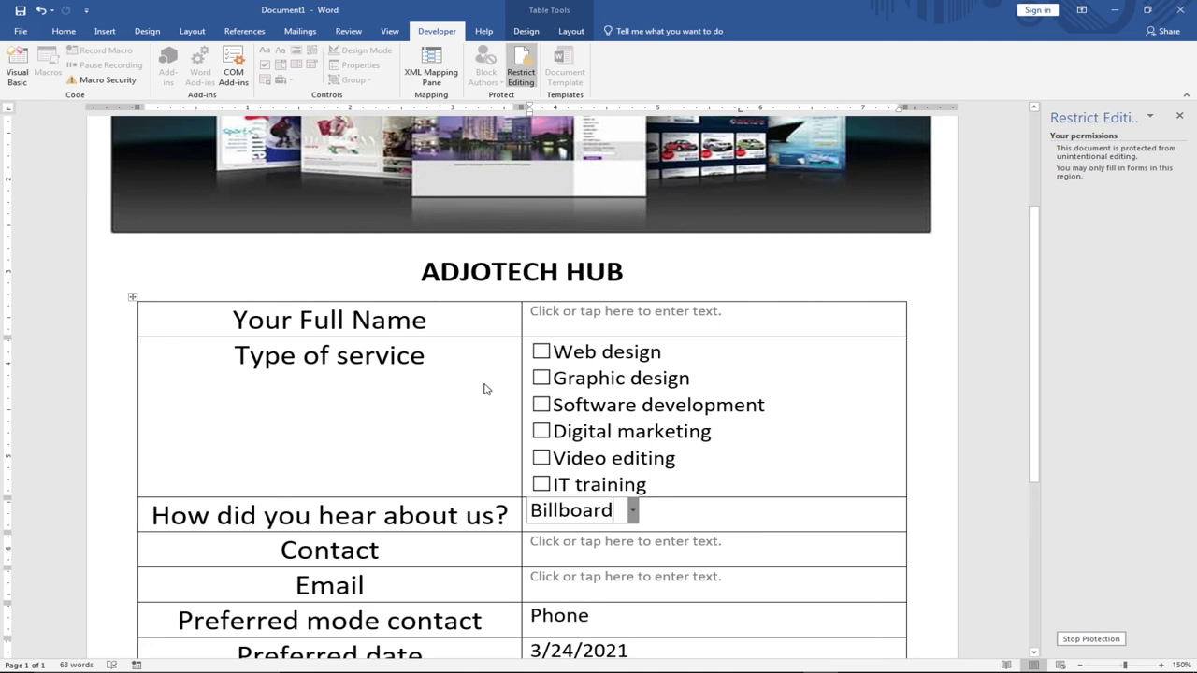
scroll(561, 365, down, 1)
Step: Try the Digital marketing, Software development and IT training checkboxes, then open Save As
click(624, 329)
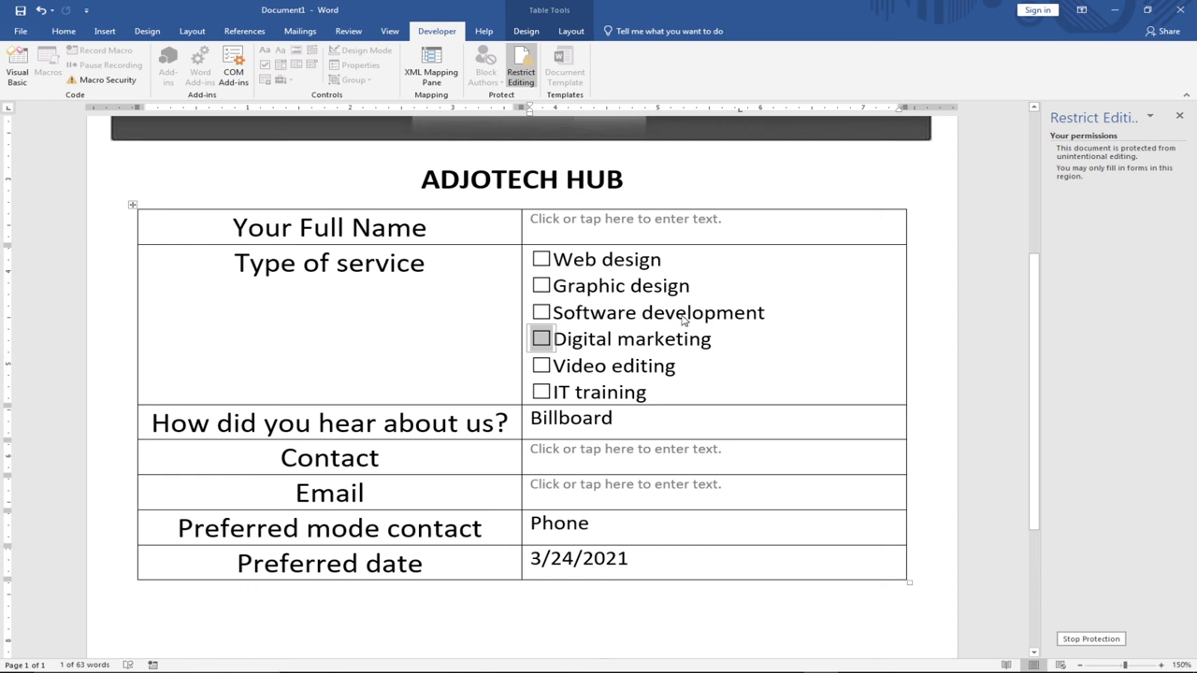
click(645, 299)
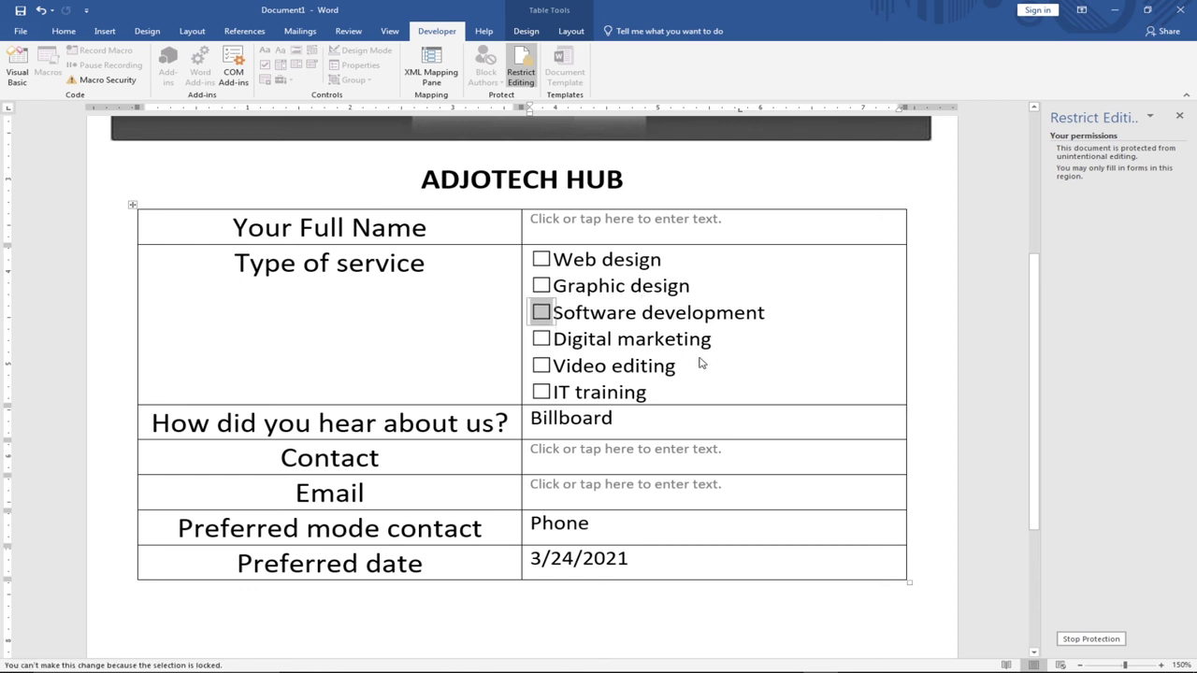
click(631, 373)
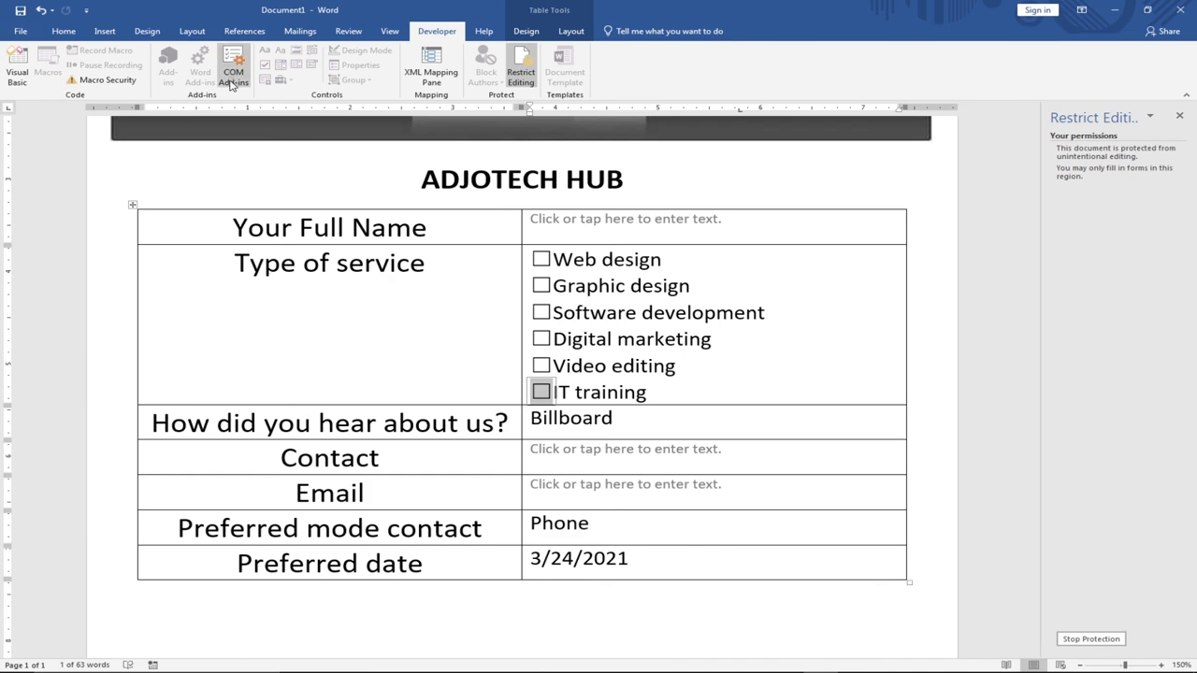
key(ctrl+s)
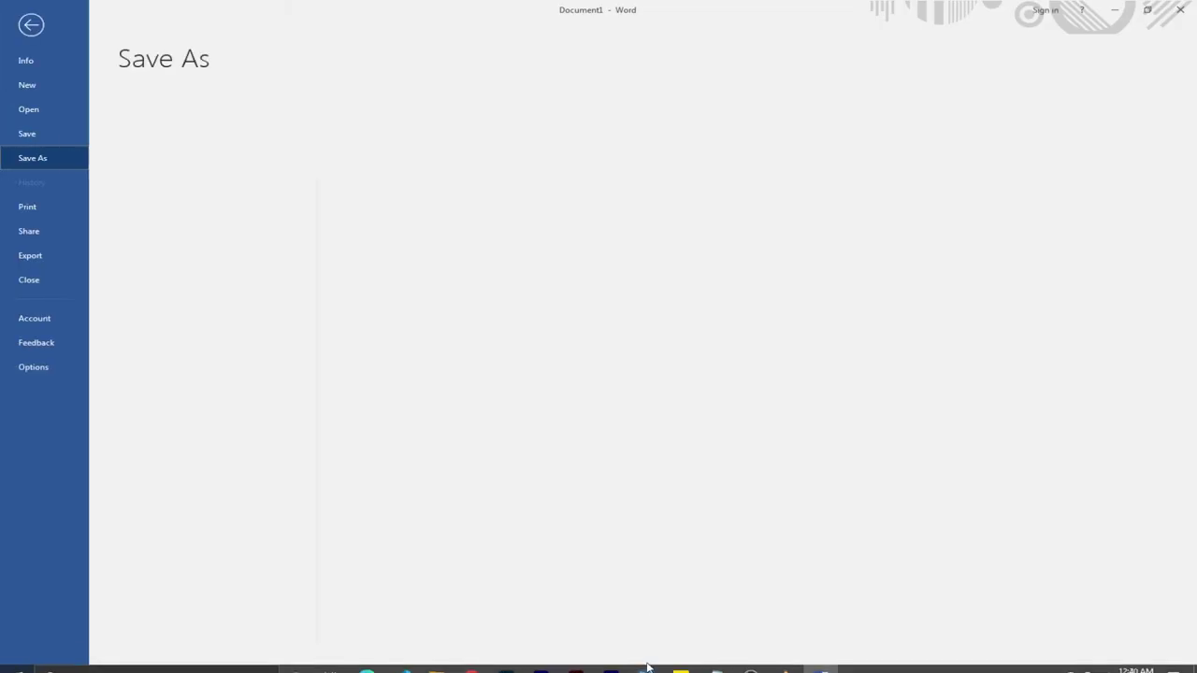
click(750, 660)
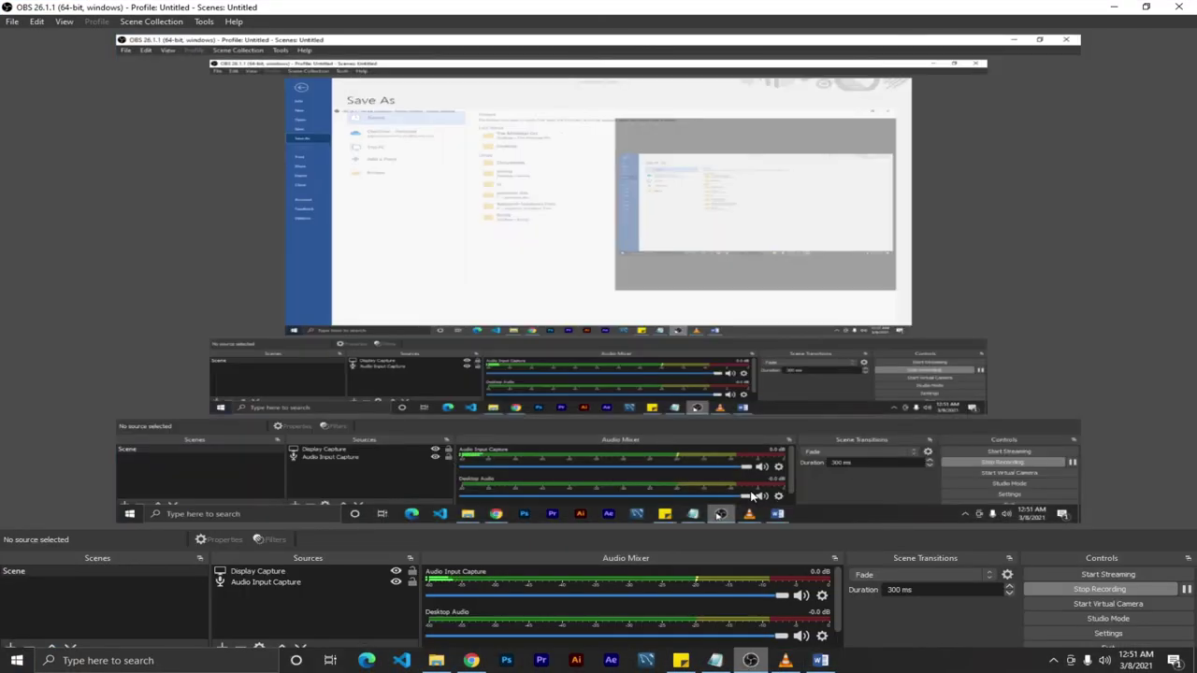